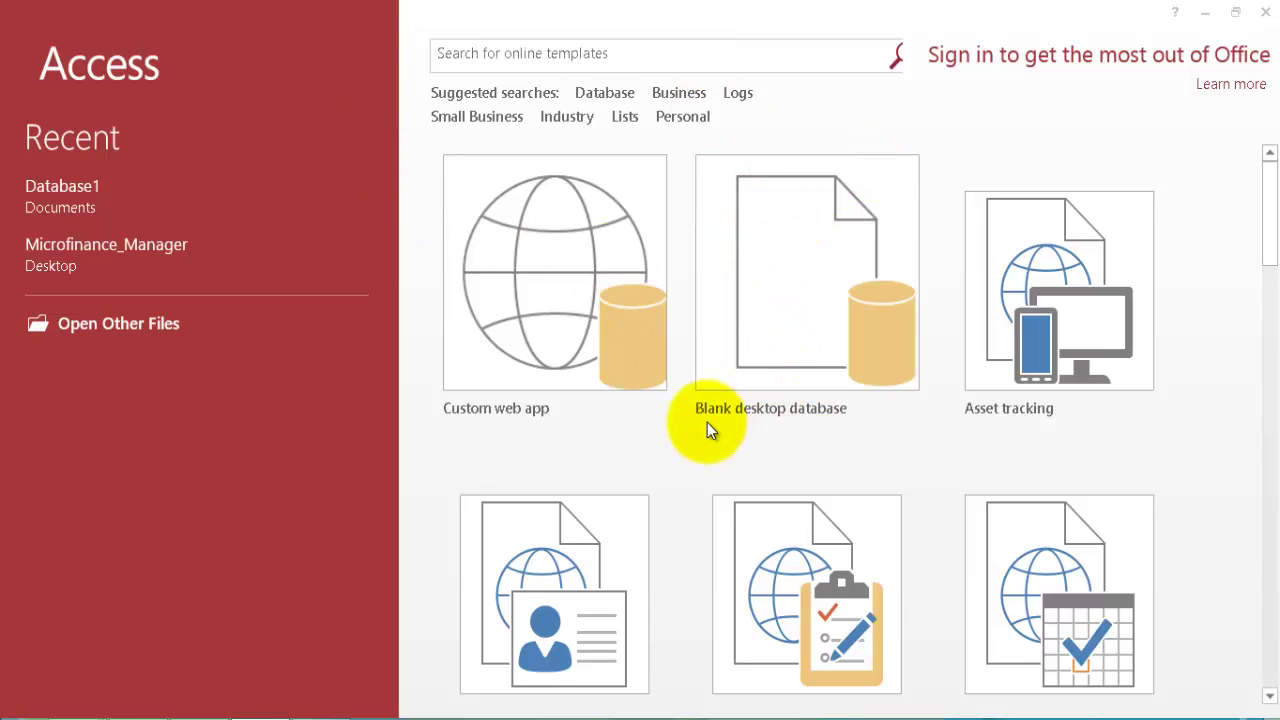
Create a blank desktop database named Contact Info.
click(772, 267)
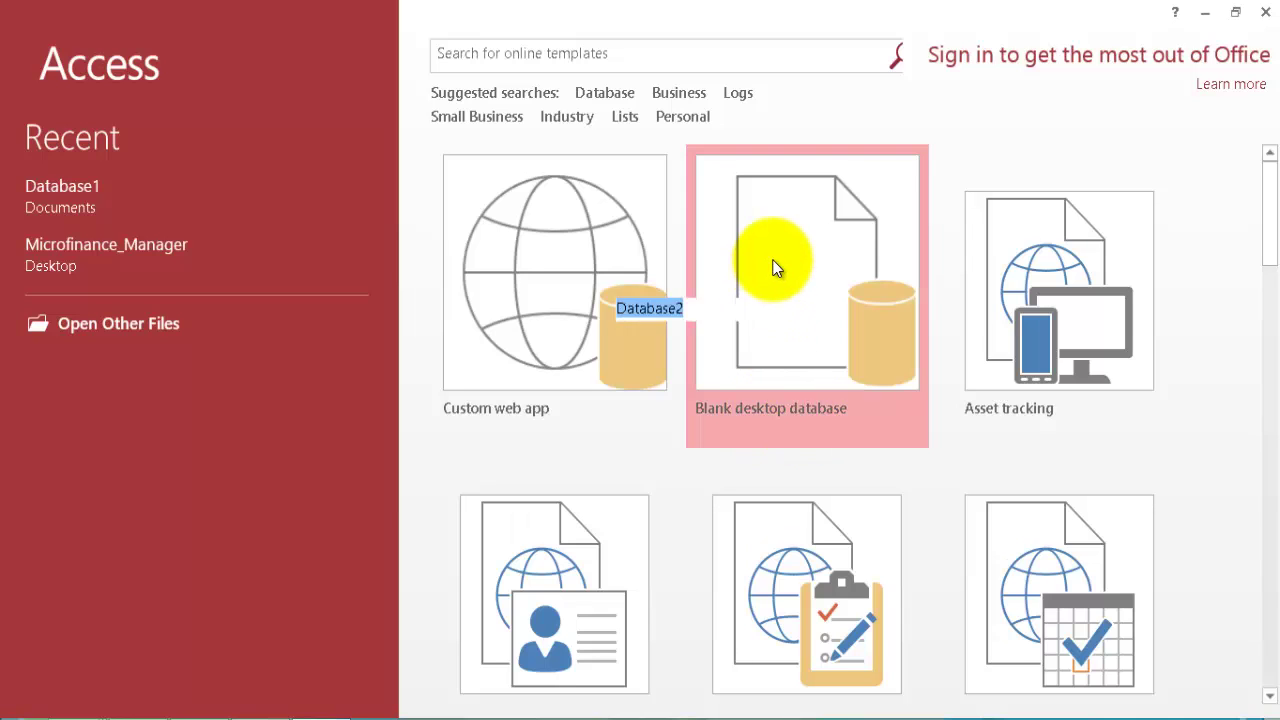
click(772, 267)
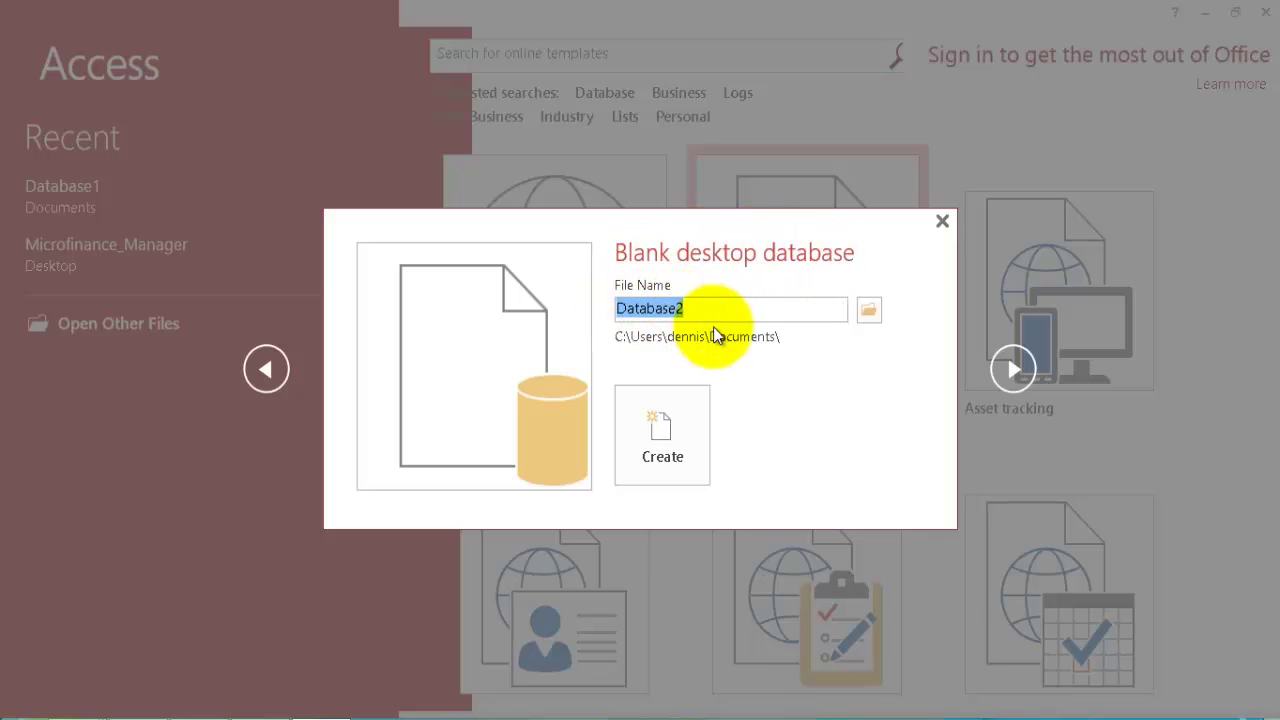
text(Conta)
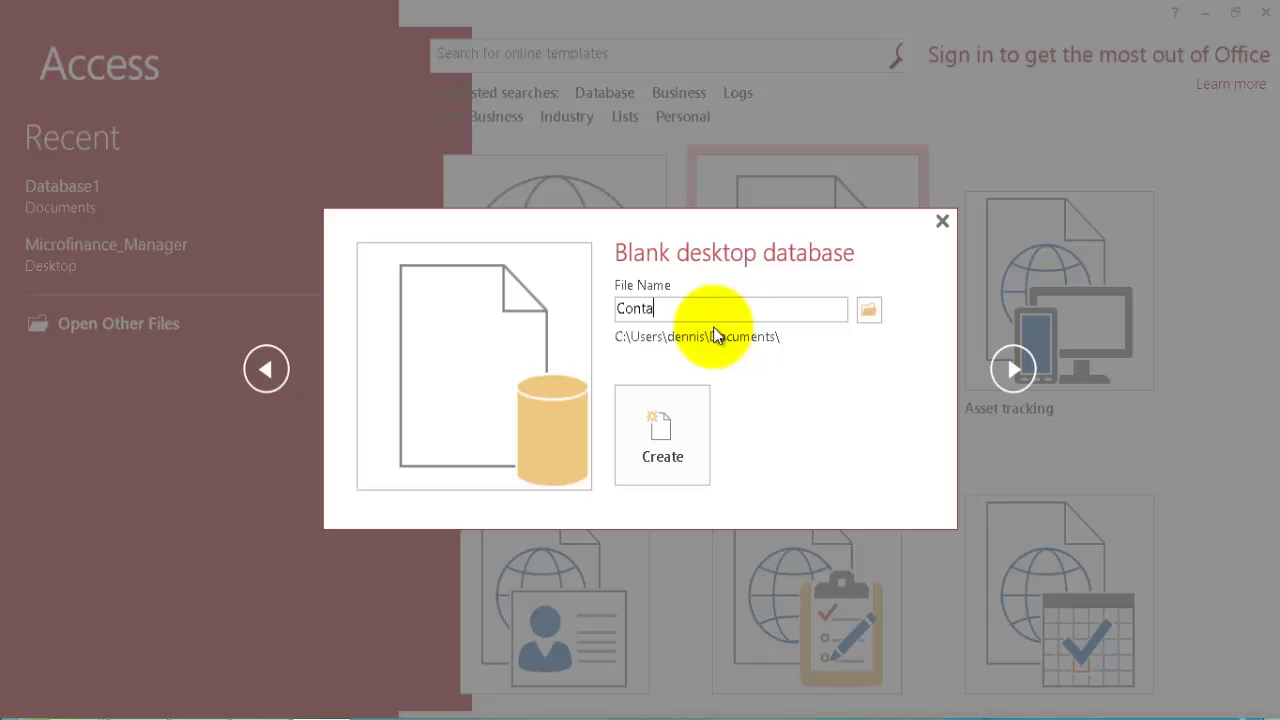
text(ct Info)
click(682, 449)
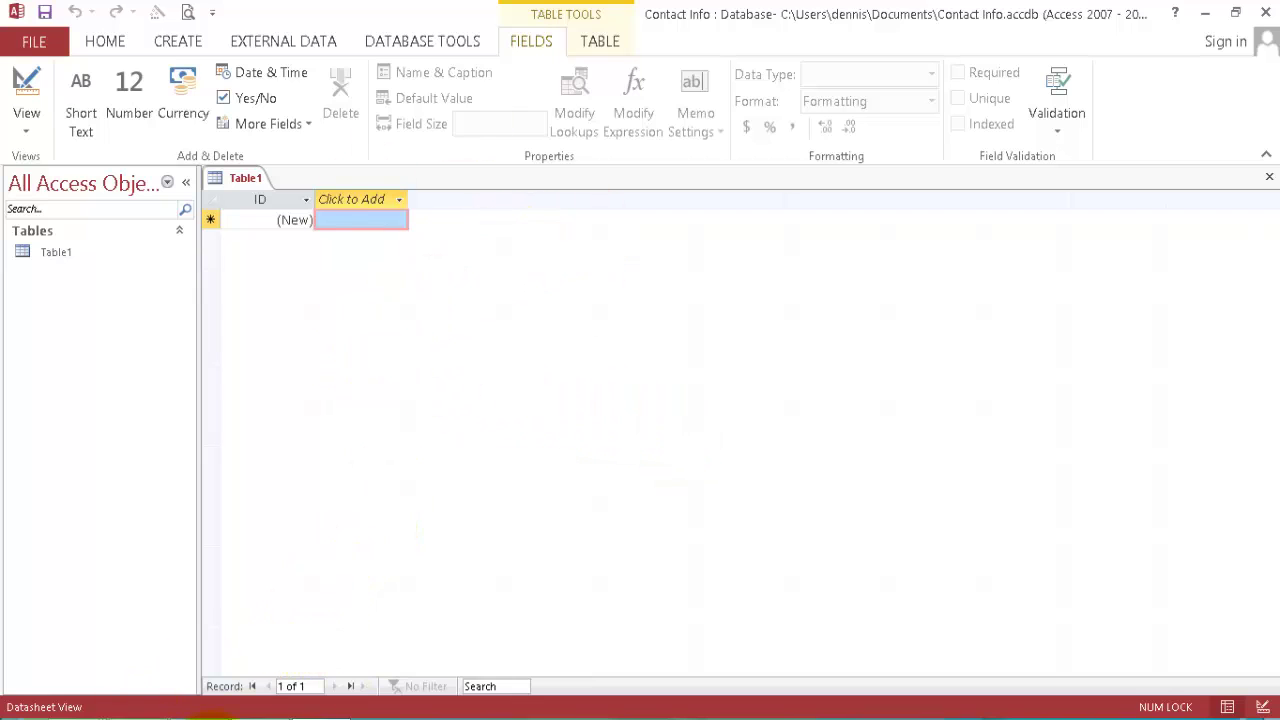
key(alt+Tab)
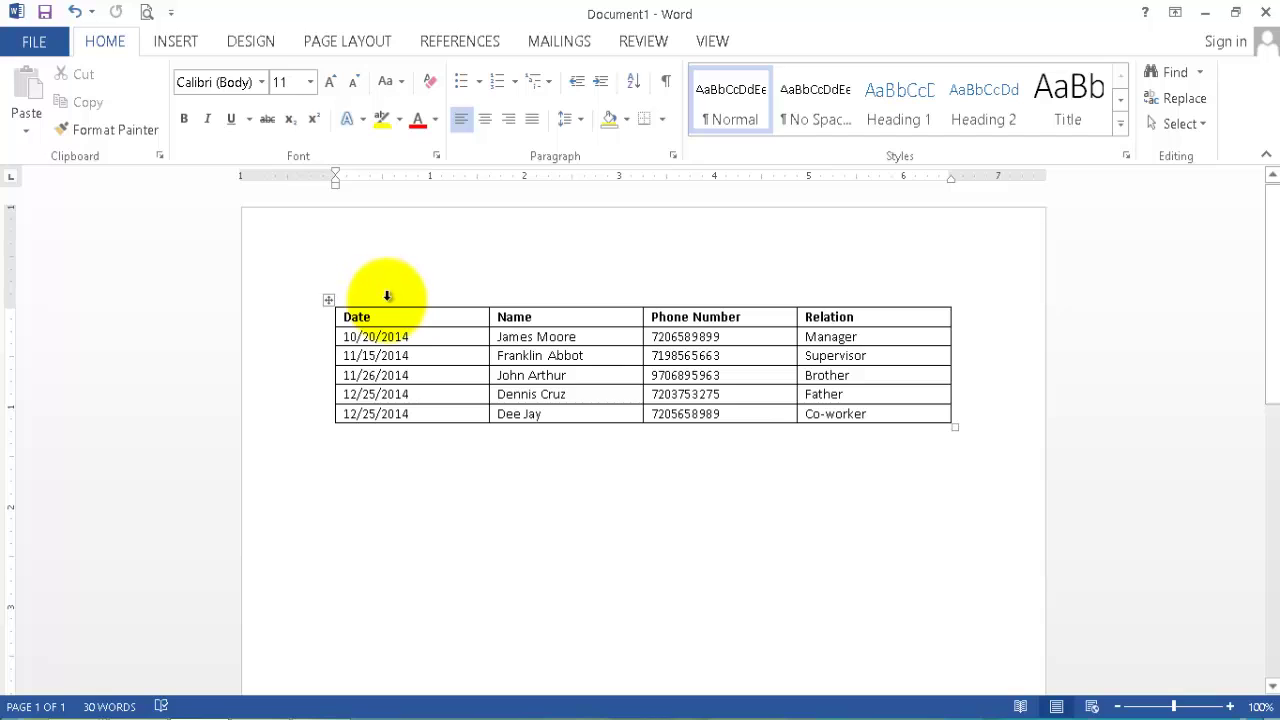
mouse_move(497, 300)
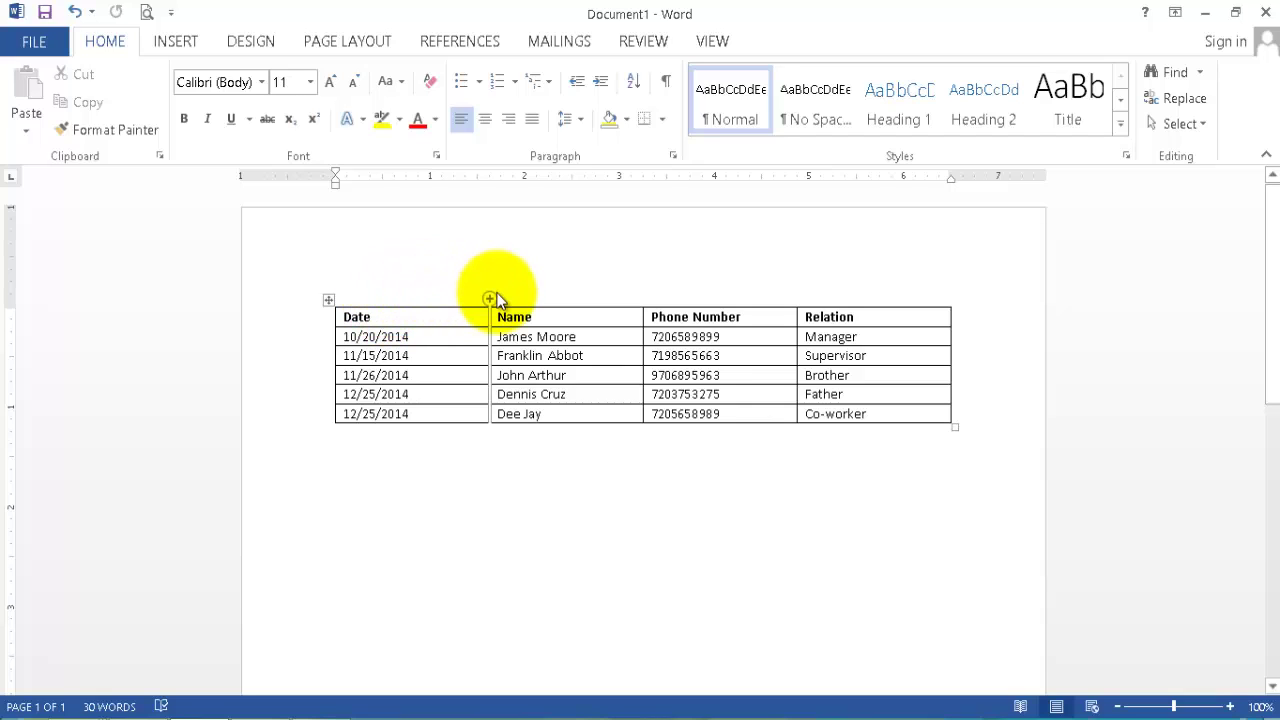
drag(372, 305, 314, 323)
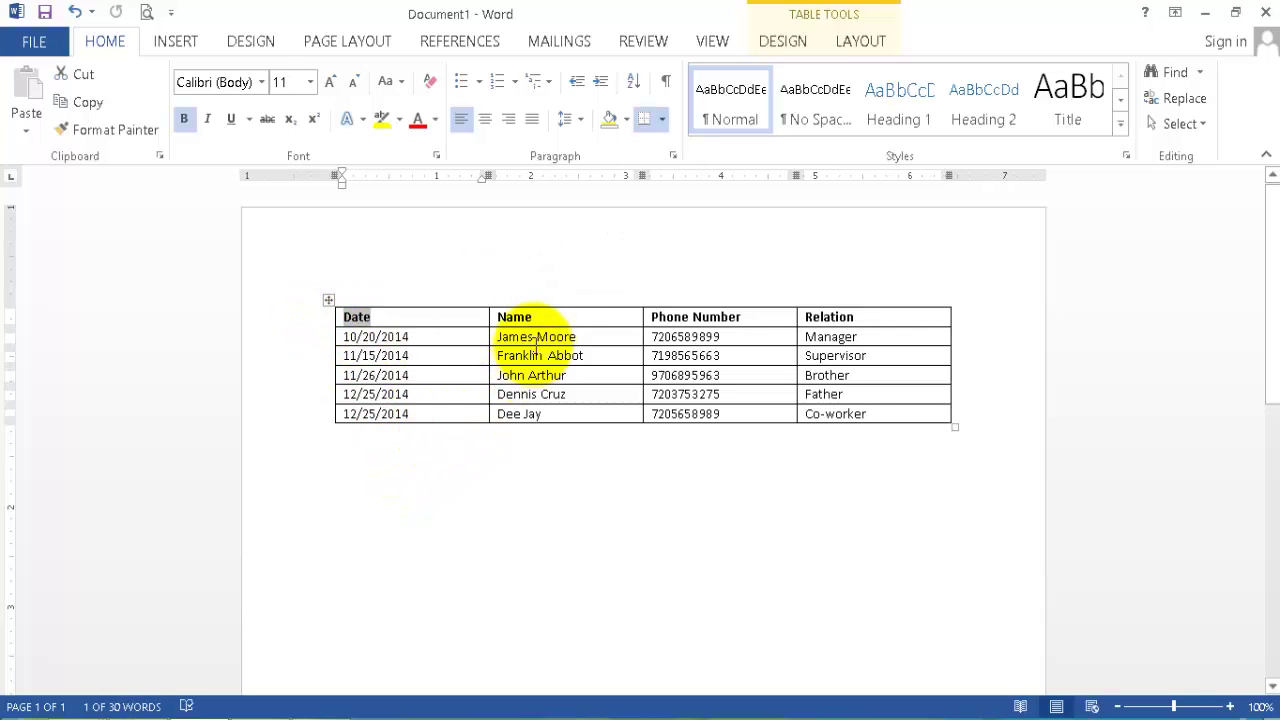
mouse_move(543, 314)
mouse_down()
mouse_move(486, 300)
mouse_move(560, 330)
mouse_up()
click(743, 302)
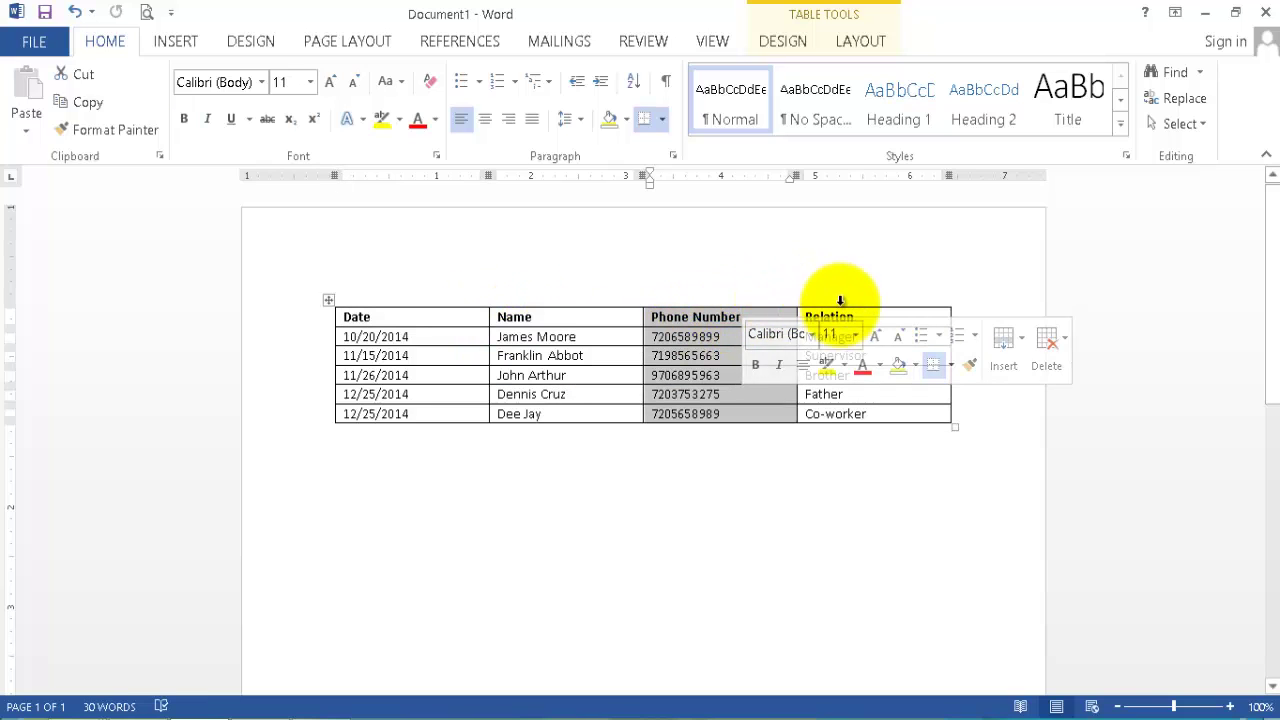
click(878, 315)
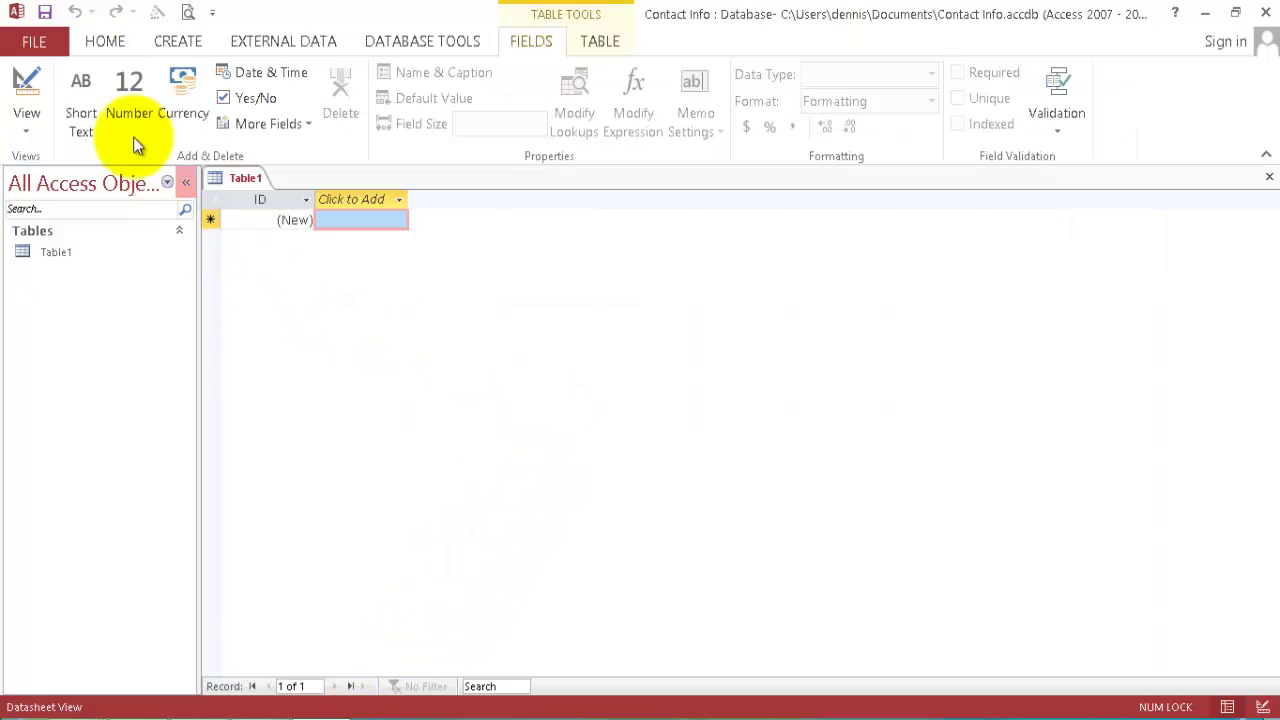
Save Table1 under the name Contacts and open it in Design View.
click(24, 90)
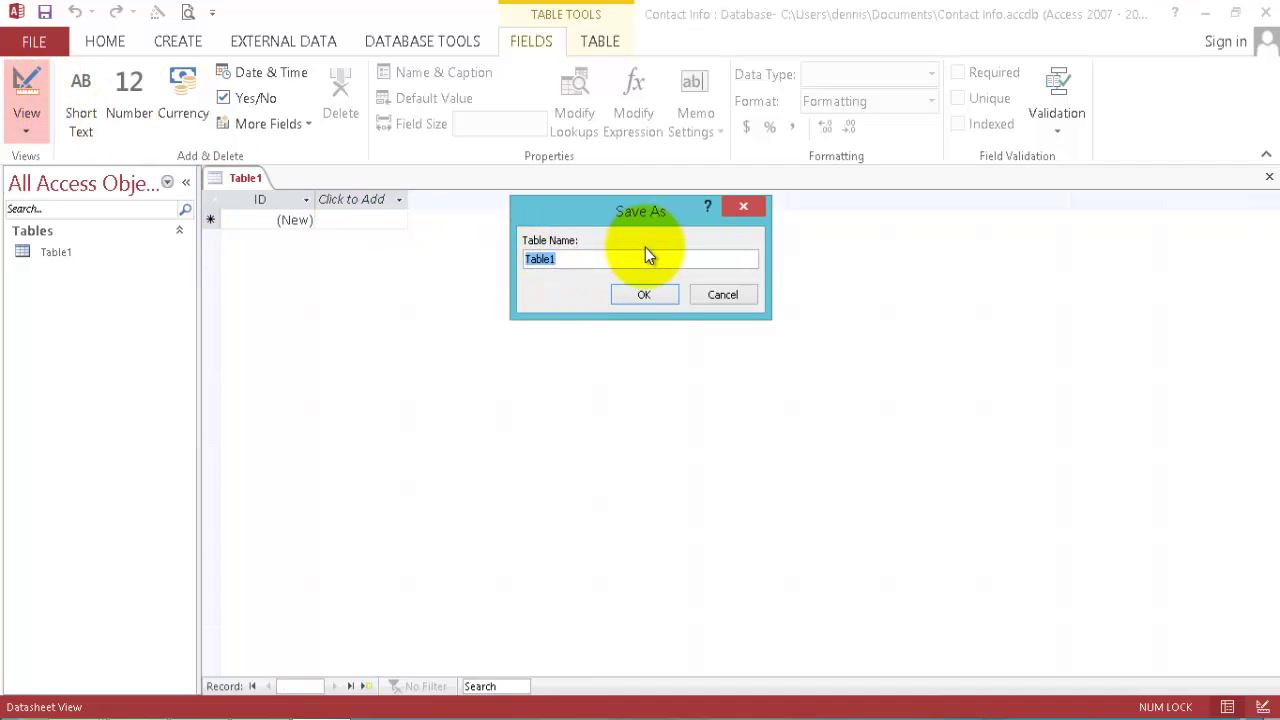
text(Contacts)
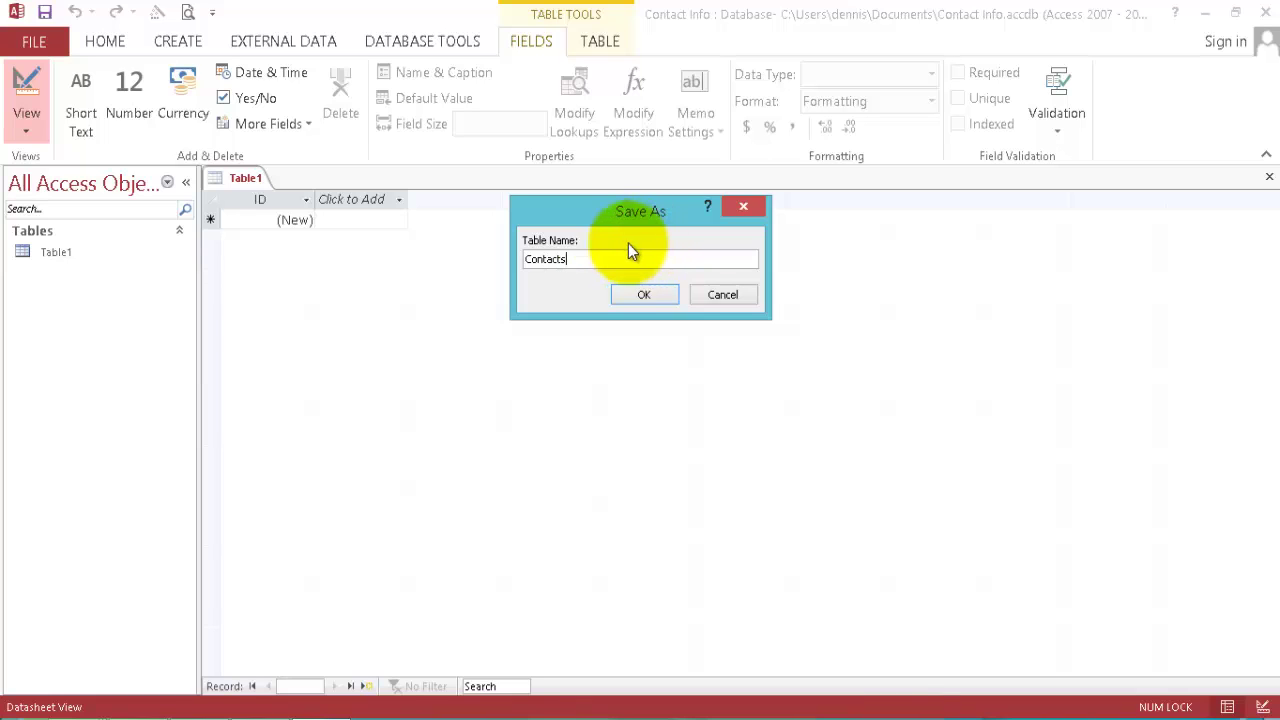
click(646, 294)
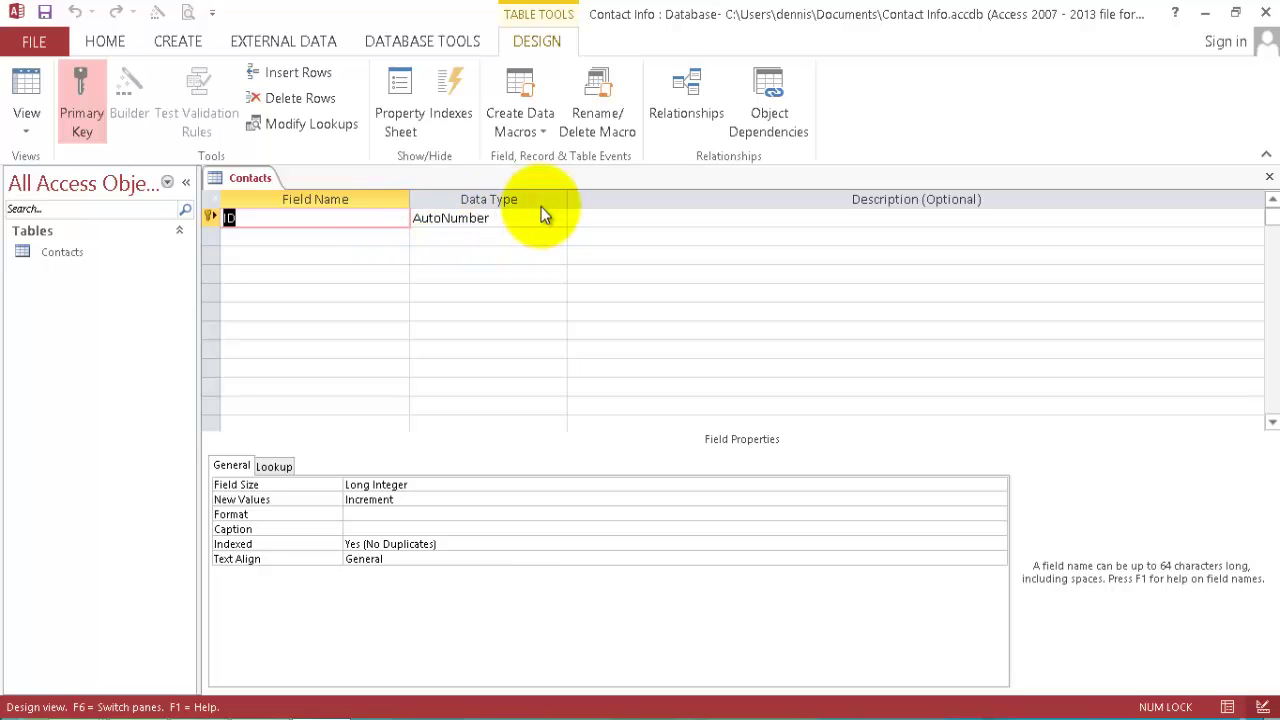
Rename ID to Contact ID and add a Date field of type Date/Time despite the reserved-word warning.
click(228, 218)
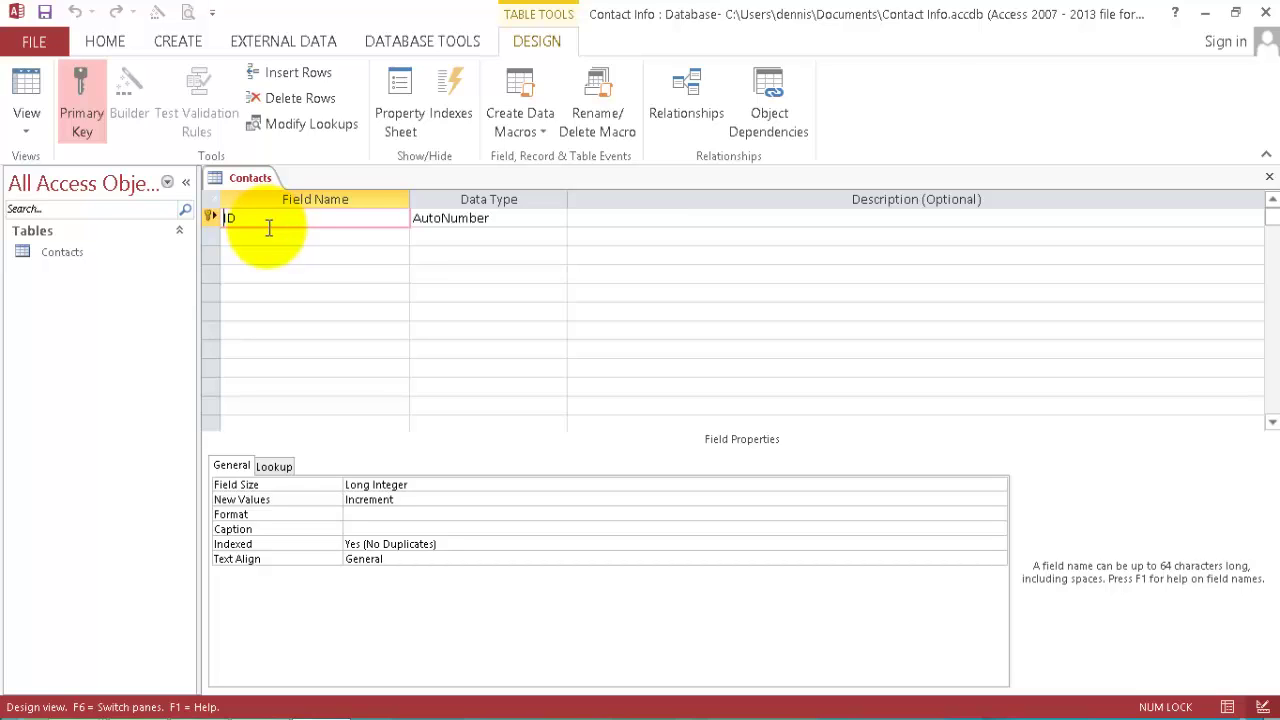
text(Contact )
text(_)
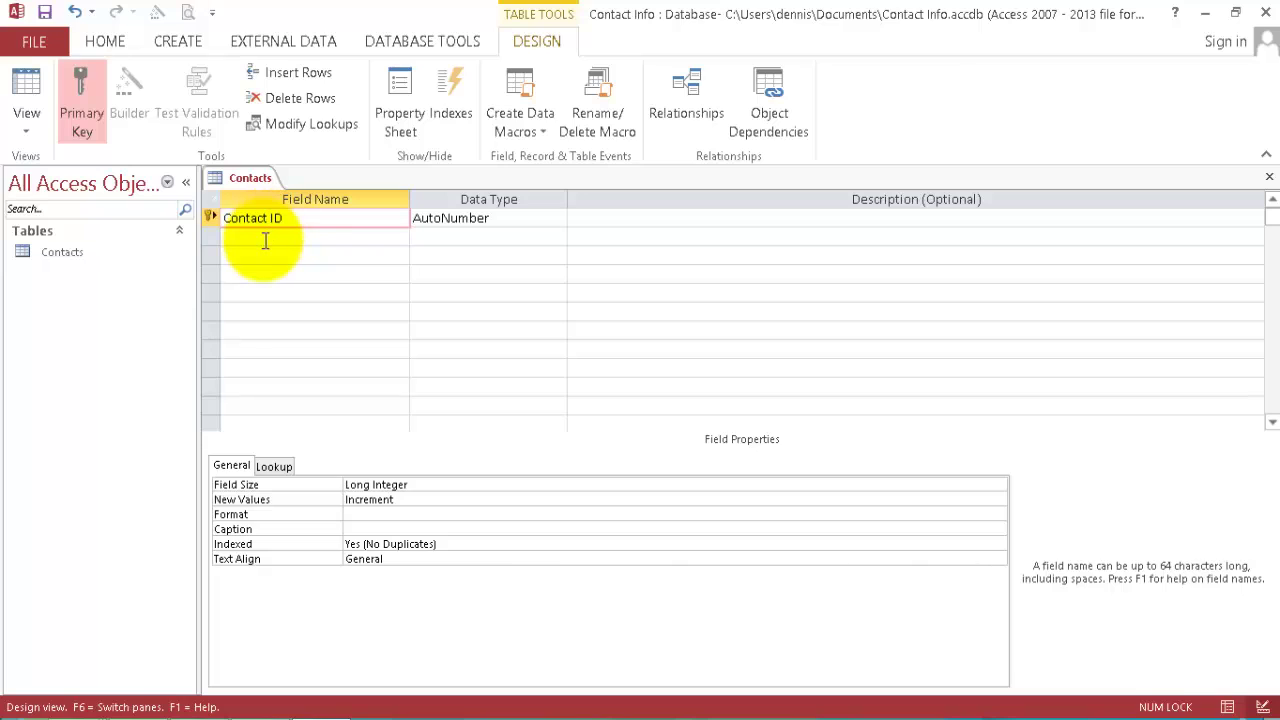
click(265, 237)
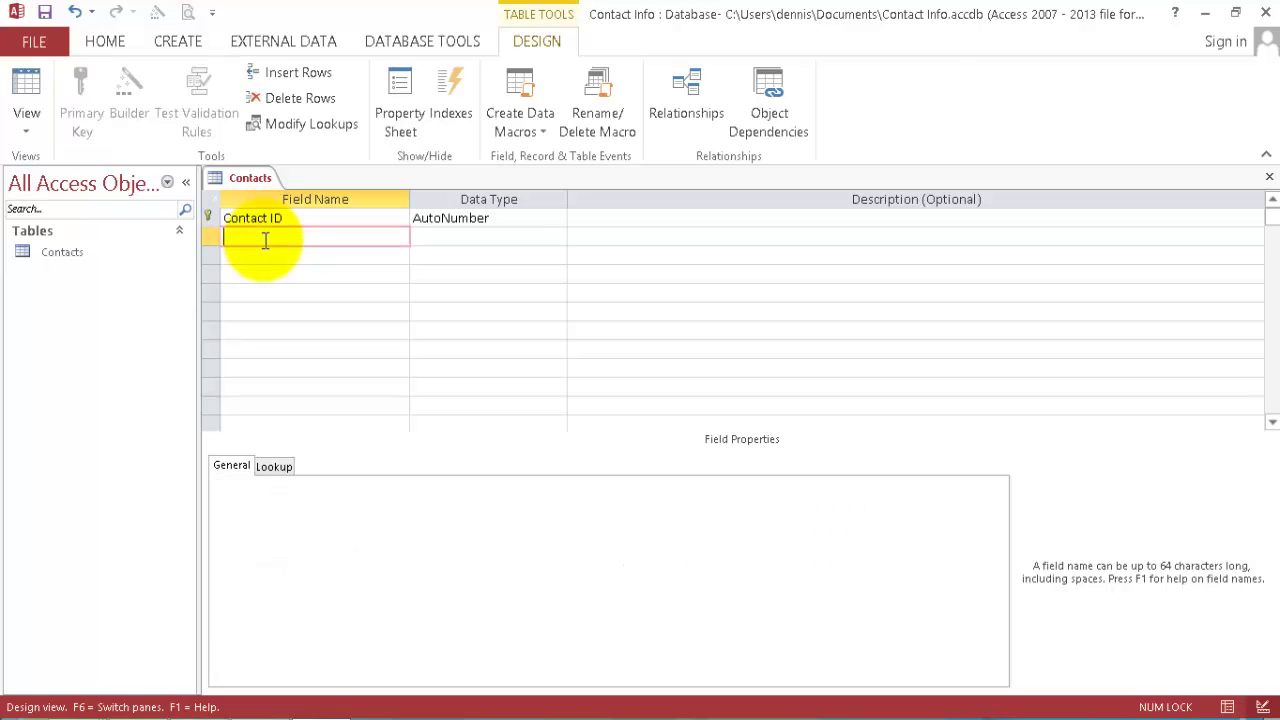
text(Date)
click(471, 240)
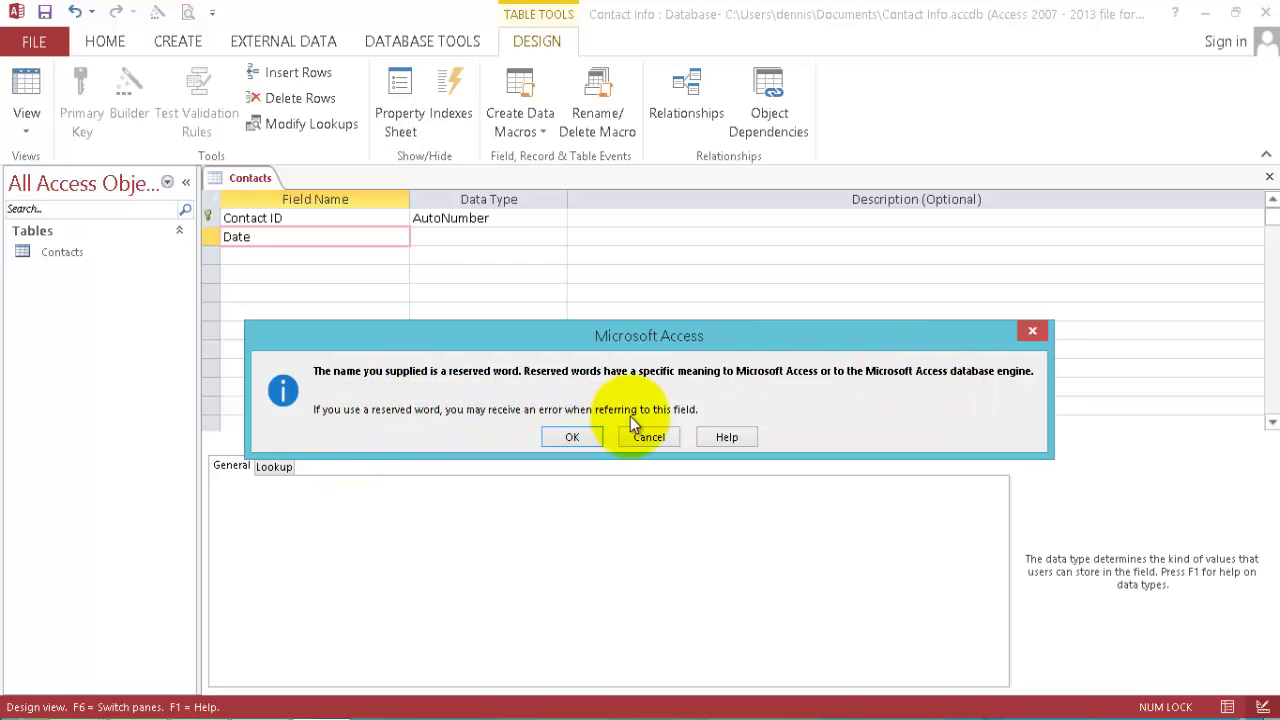
click(572, 436)
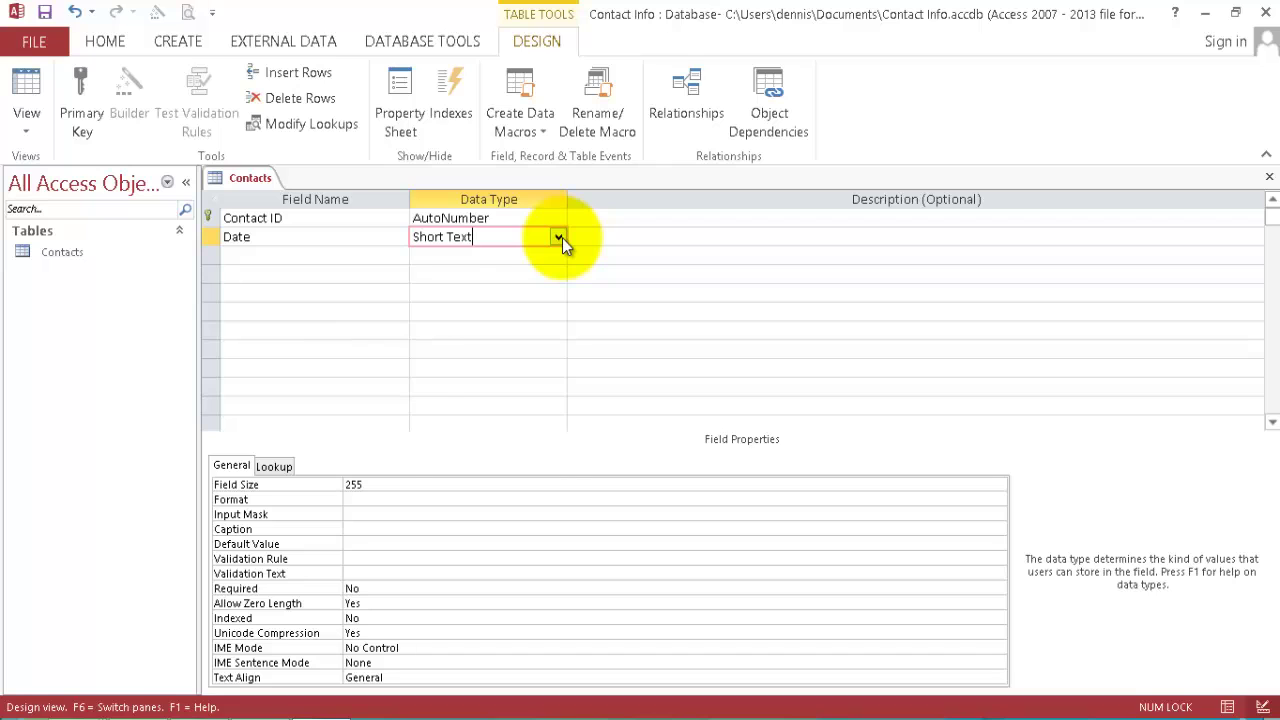
click(562, 238)
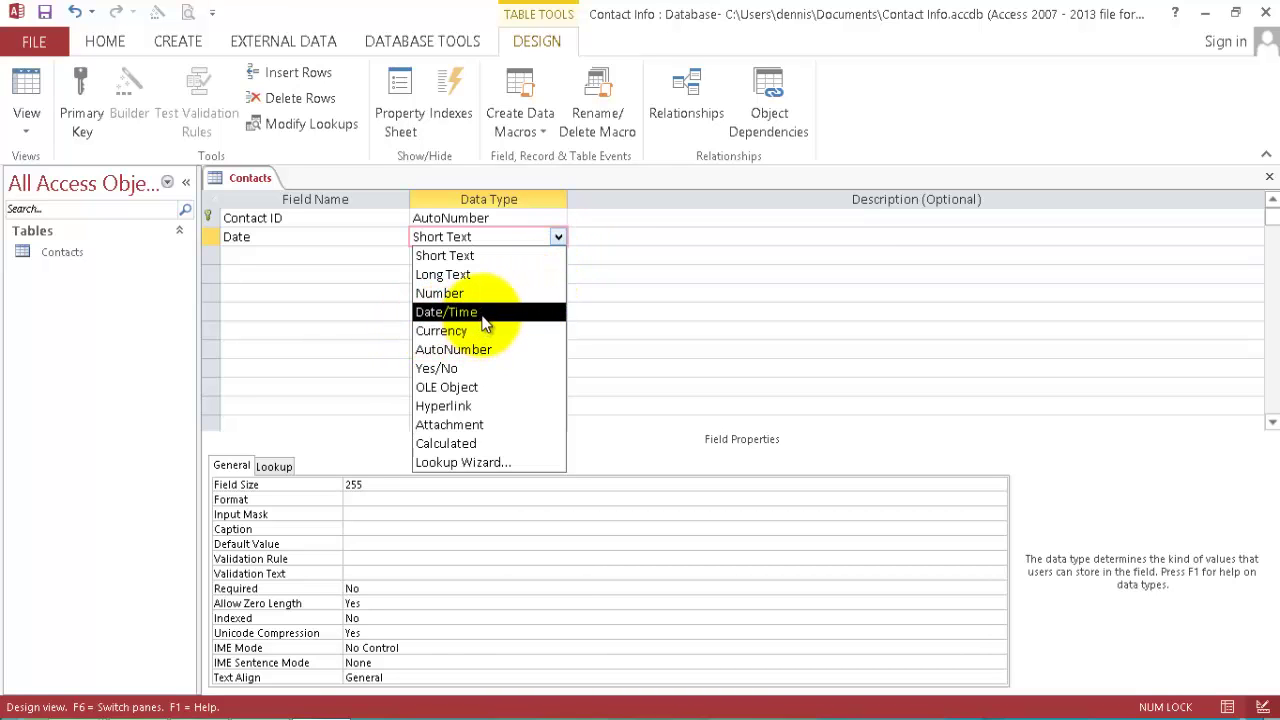
click(485, 317)
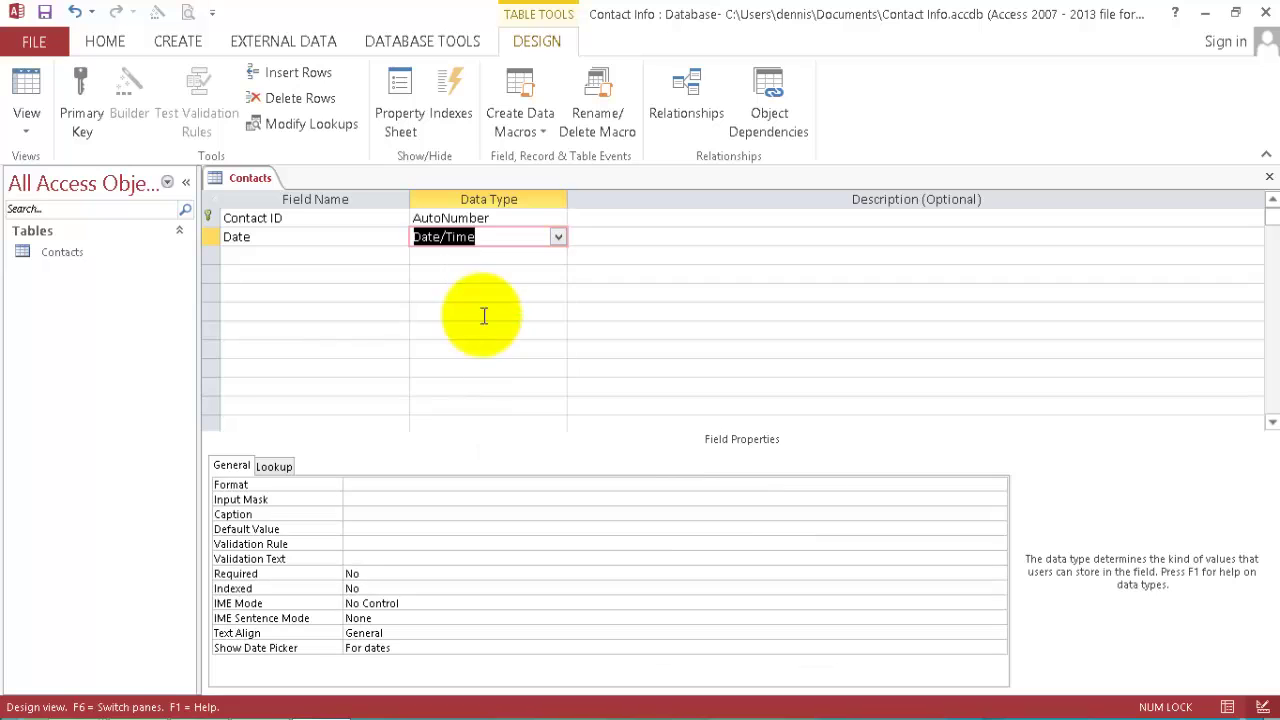
click(246, 257)
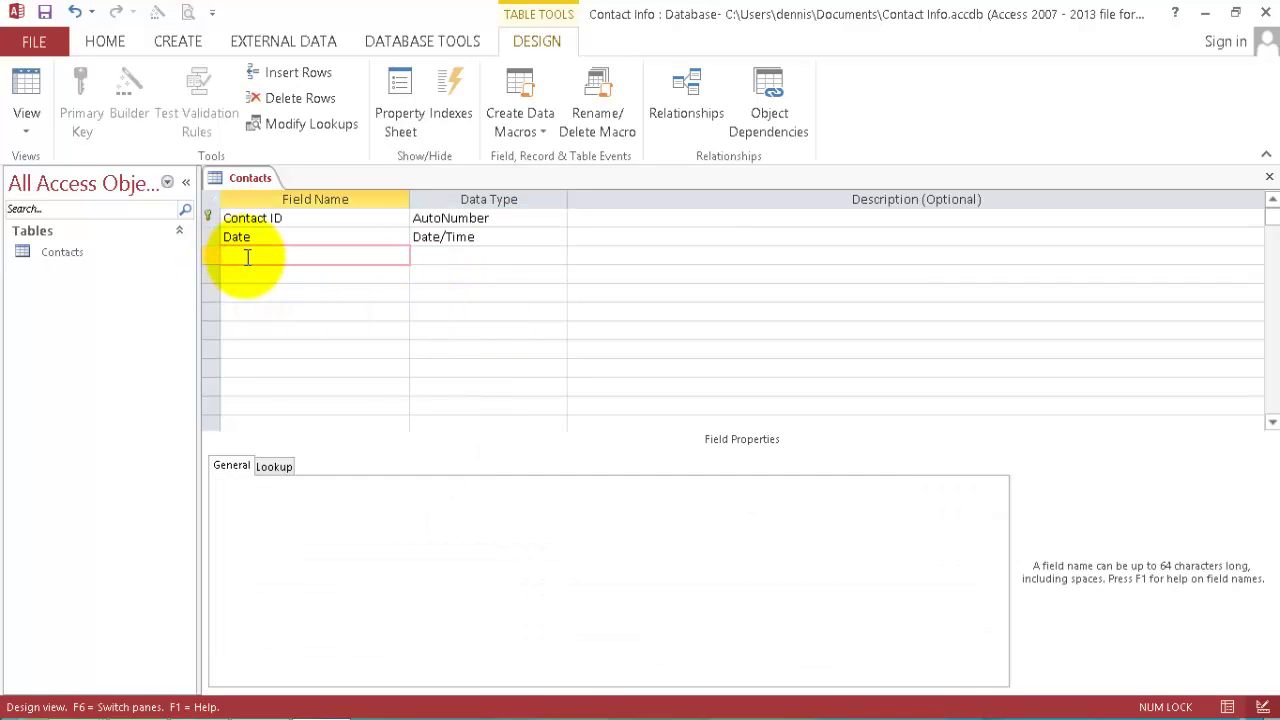
Add Name, Phone Number and Relation fields below Date, each as Short Text.
text(Name)
click(487, 256)
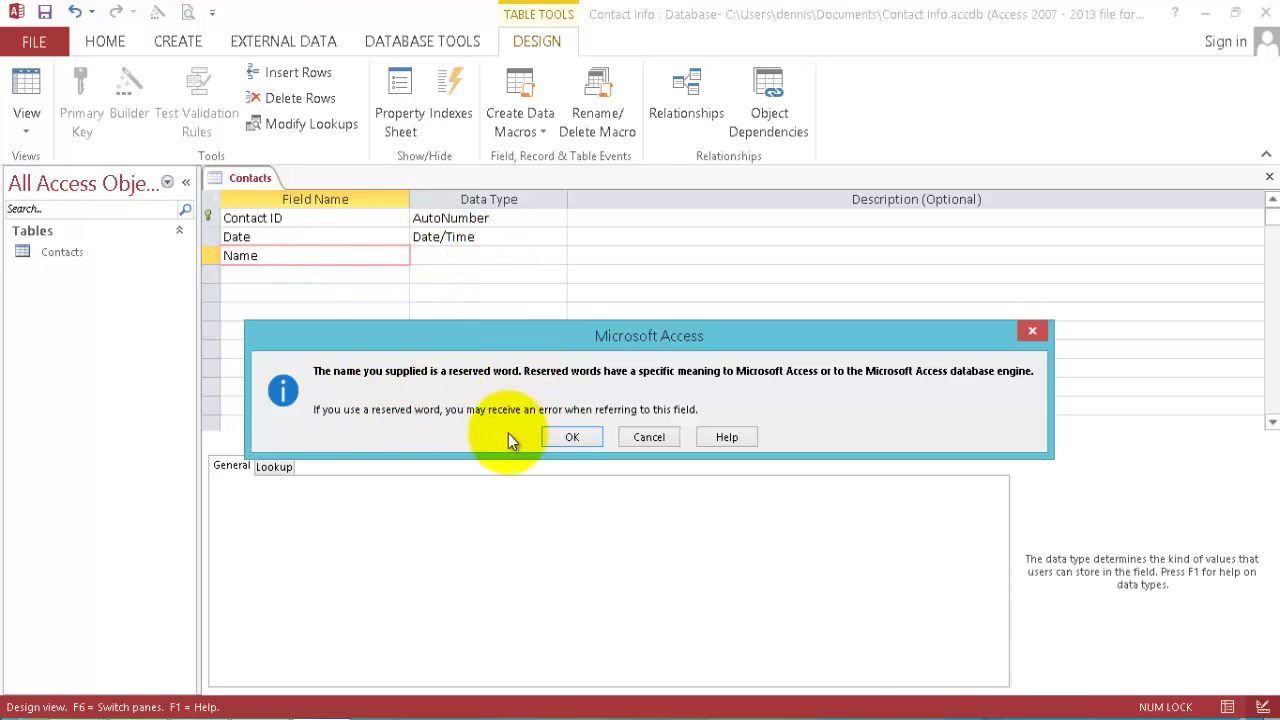
click(574, 437)
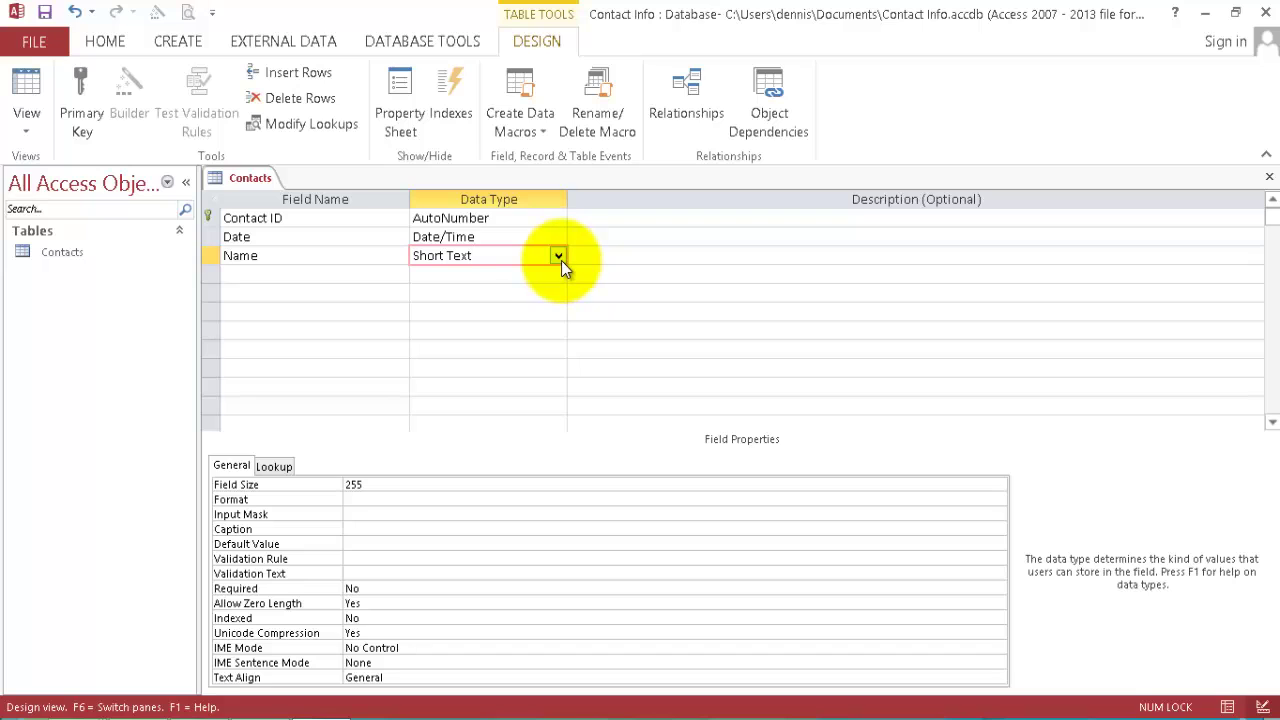
click(341, 278)
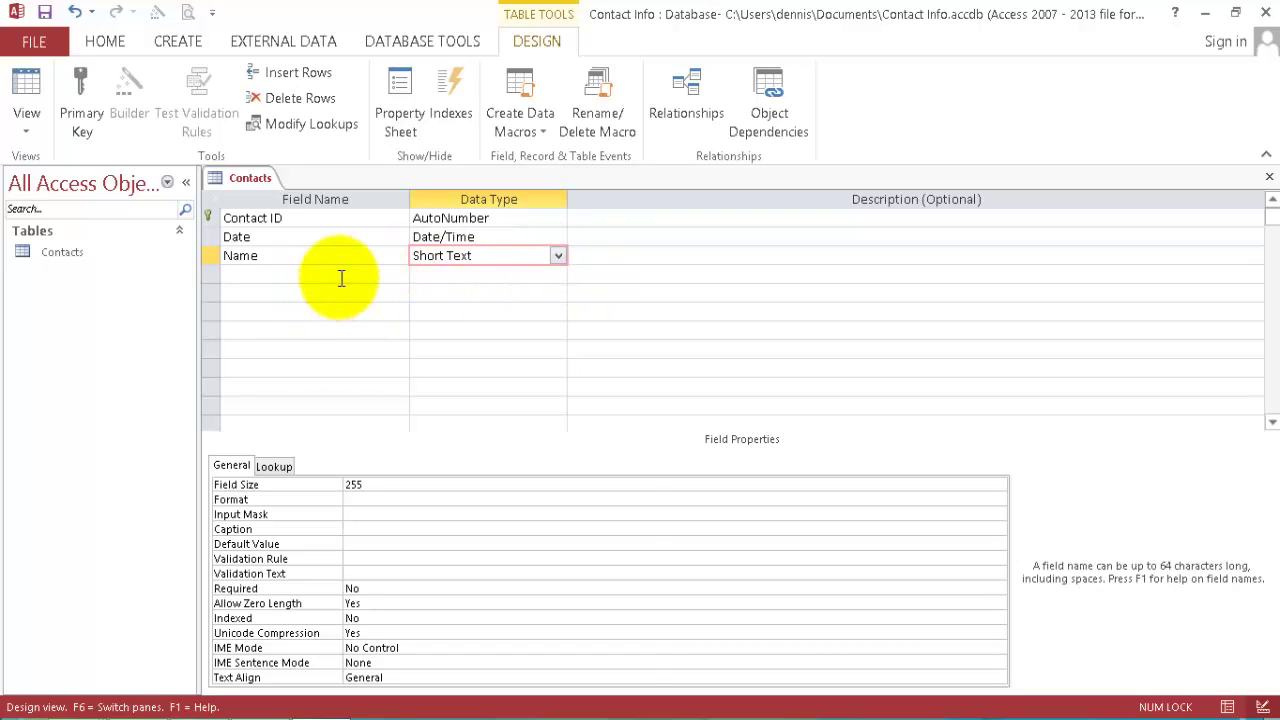
text(Ph)
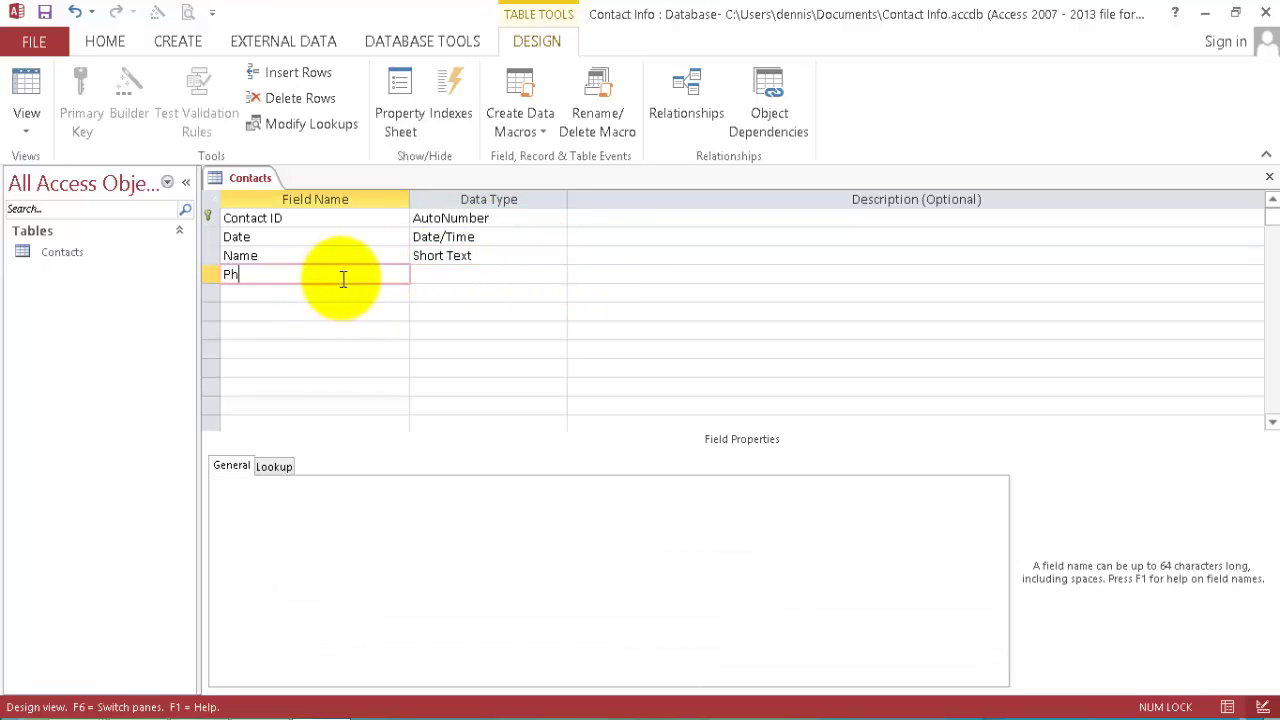
text(one Number)
click(476, 273)
click(291, 294)
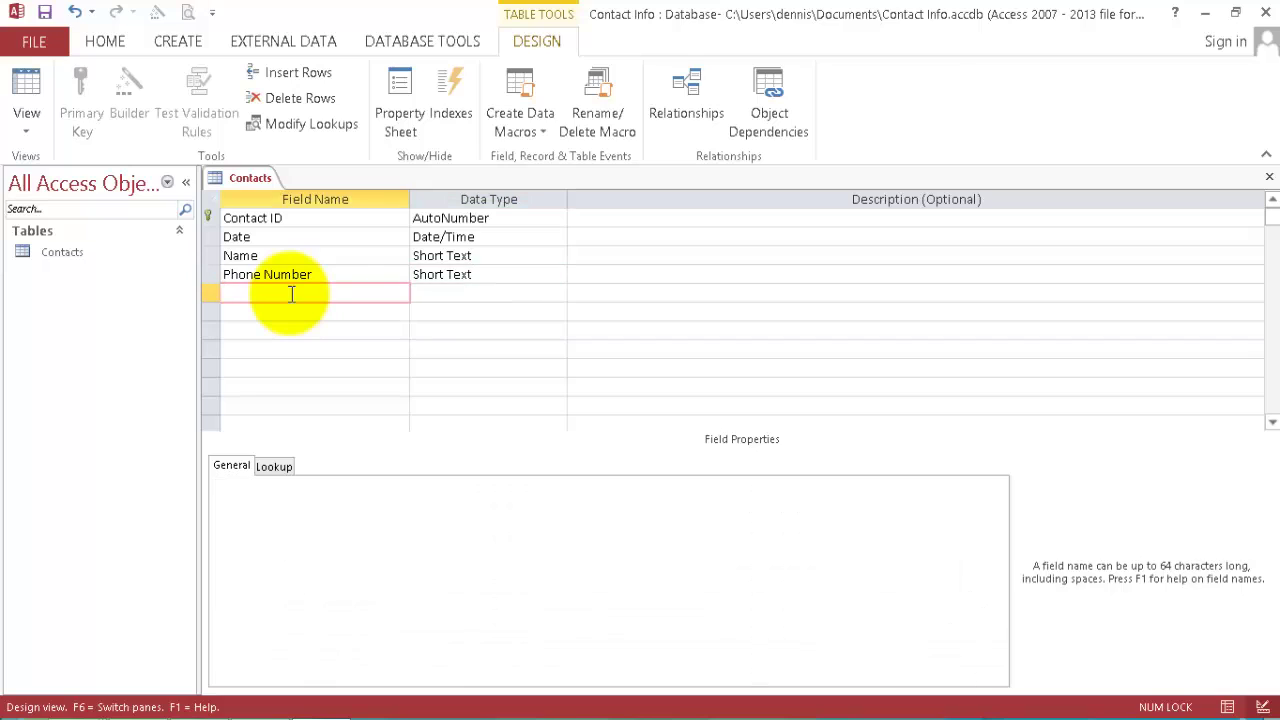
text(Relation)
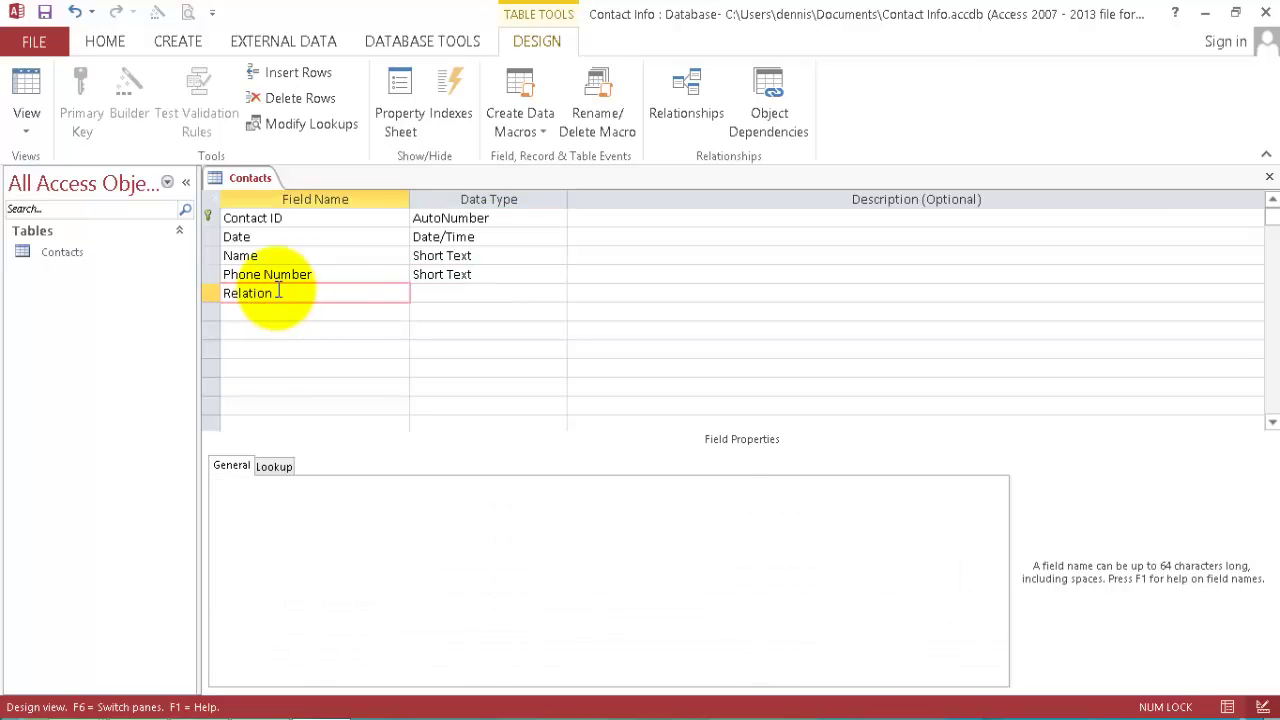
click(470, 293)
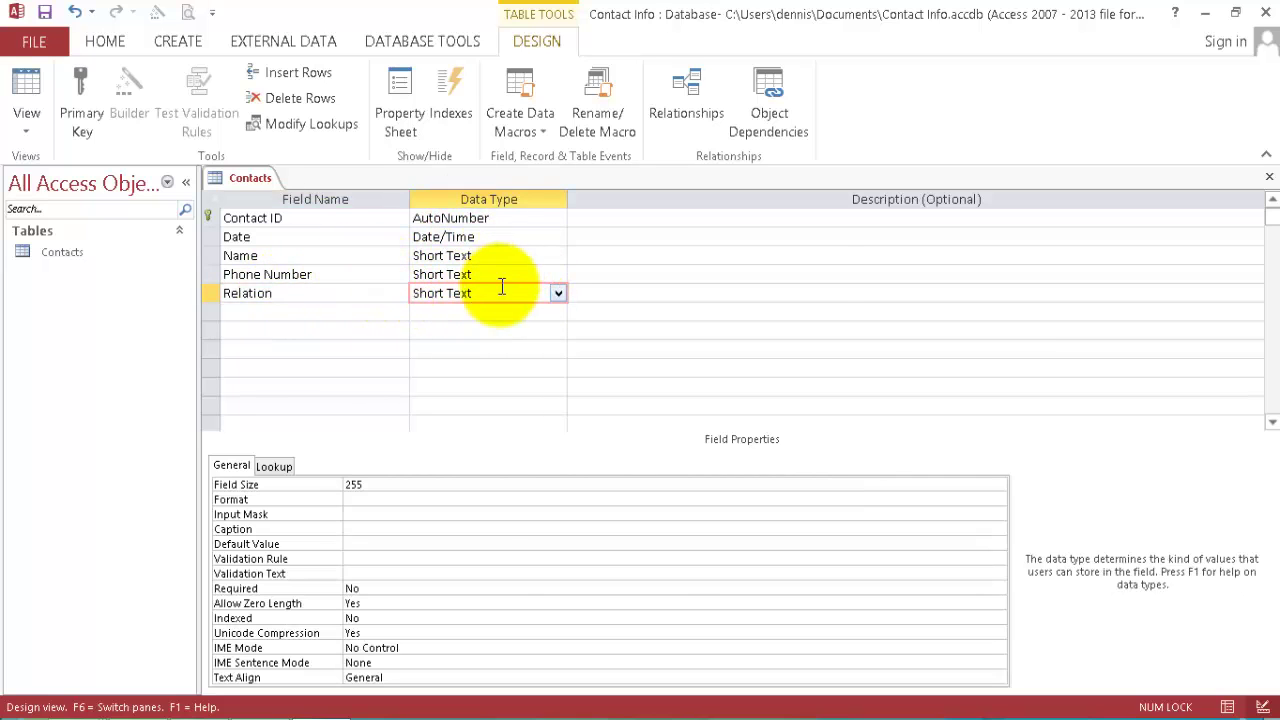
click(537, 274)
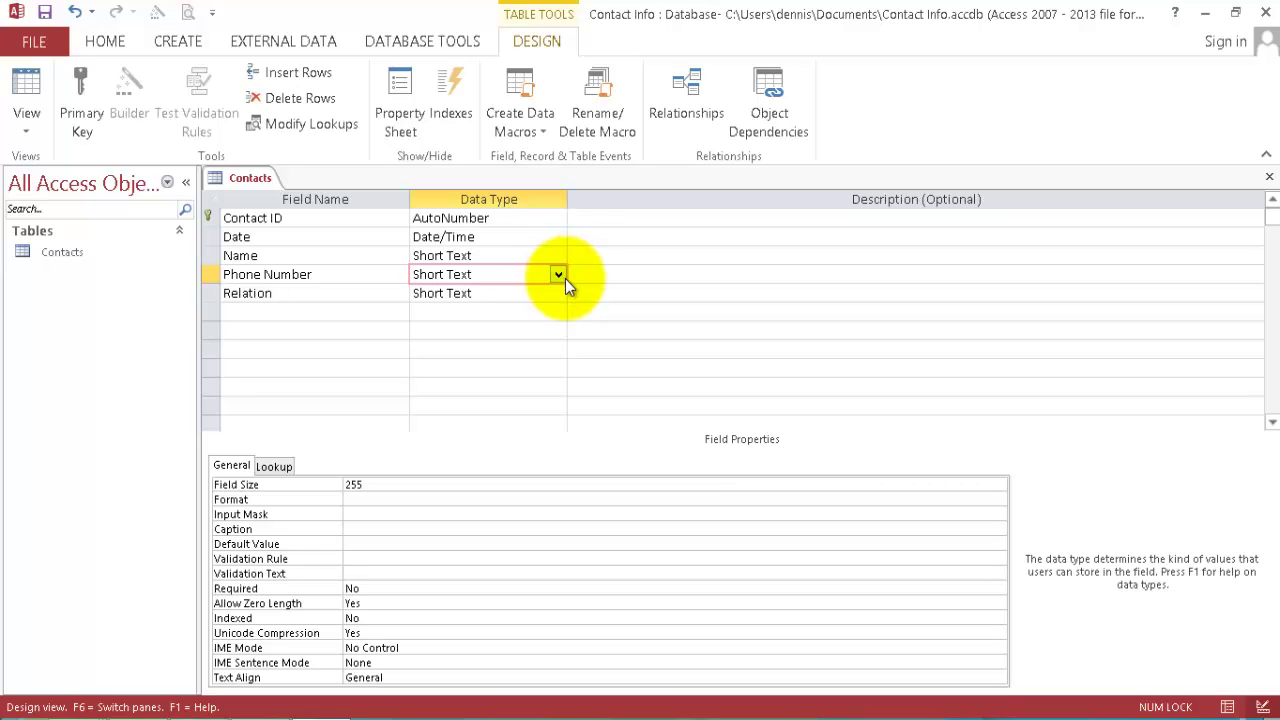
click(381, 514)
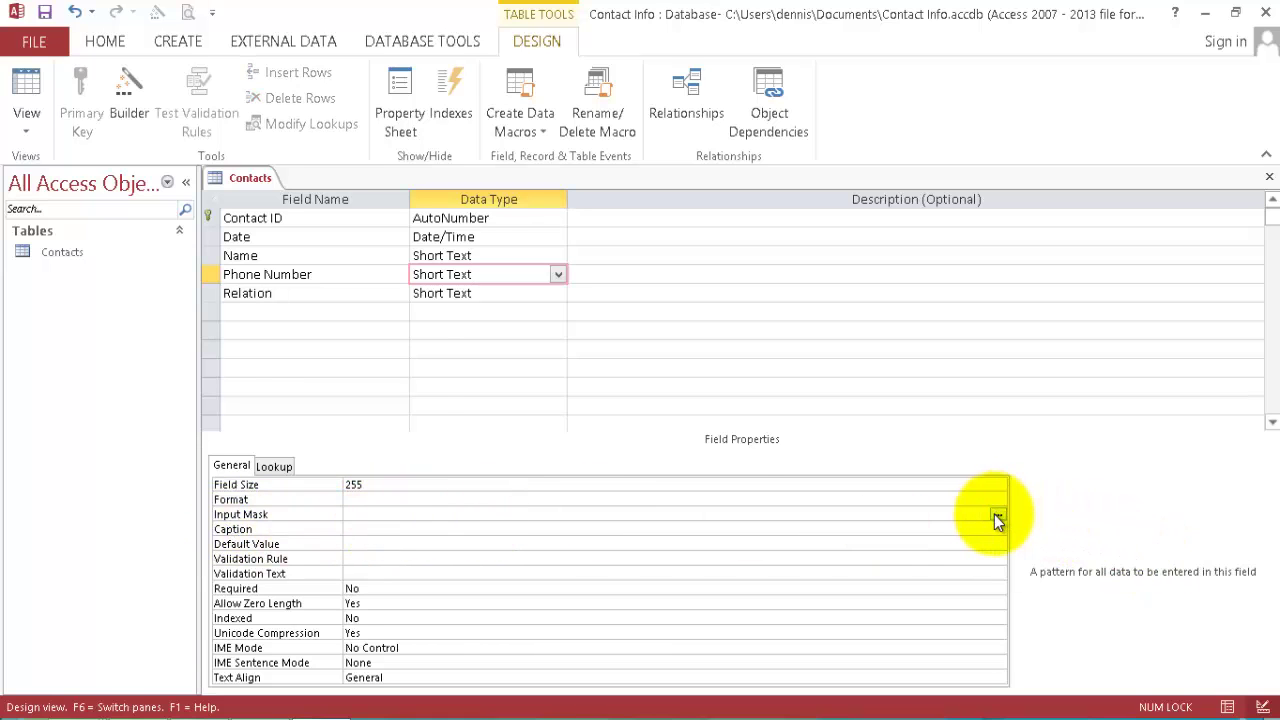
click(45, 14)
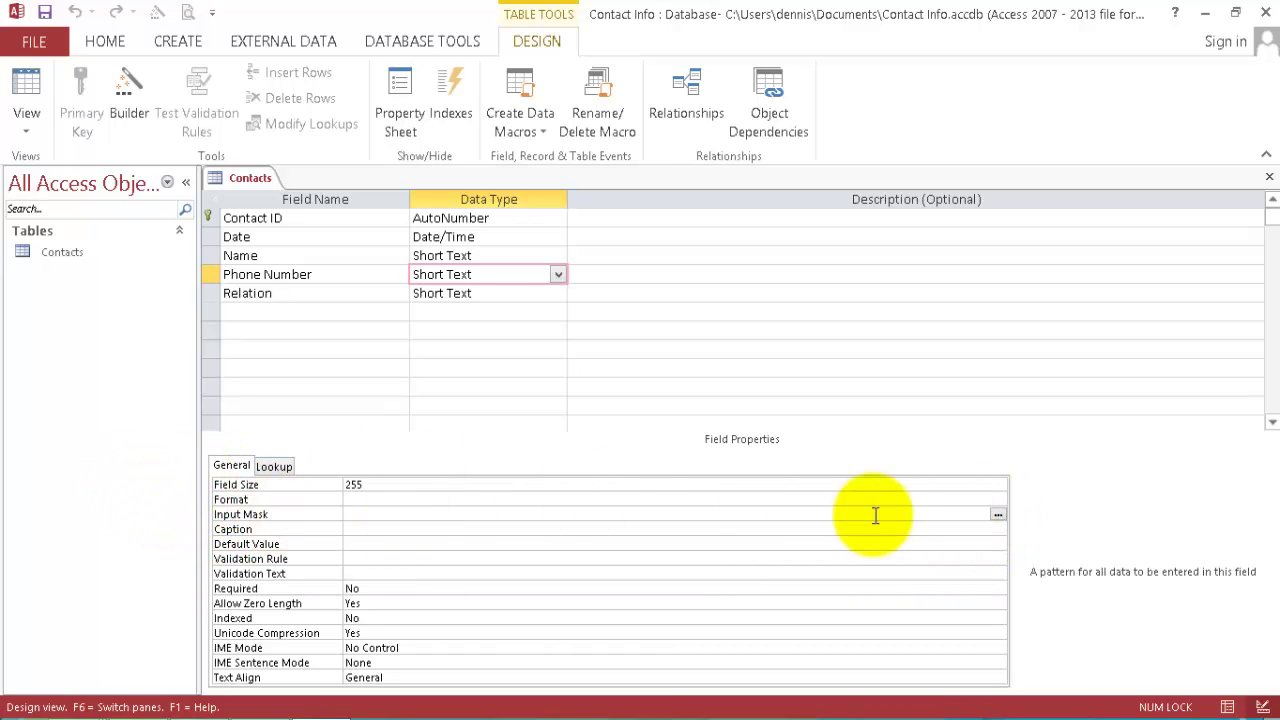
click(998, 514)
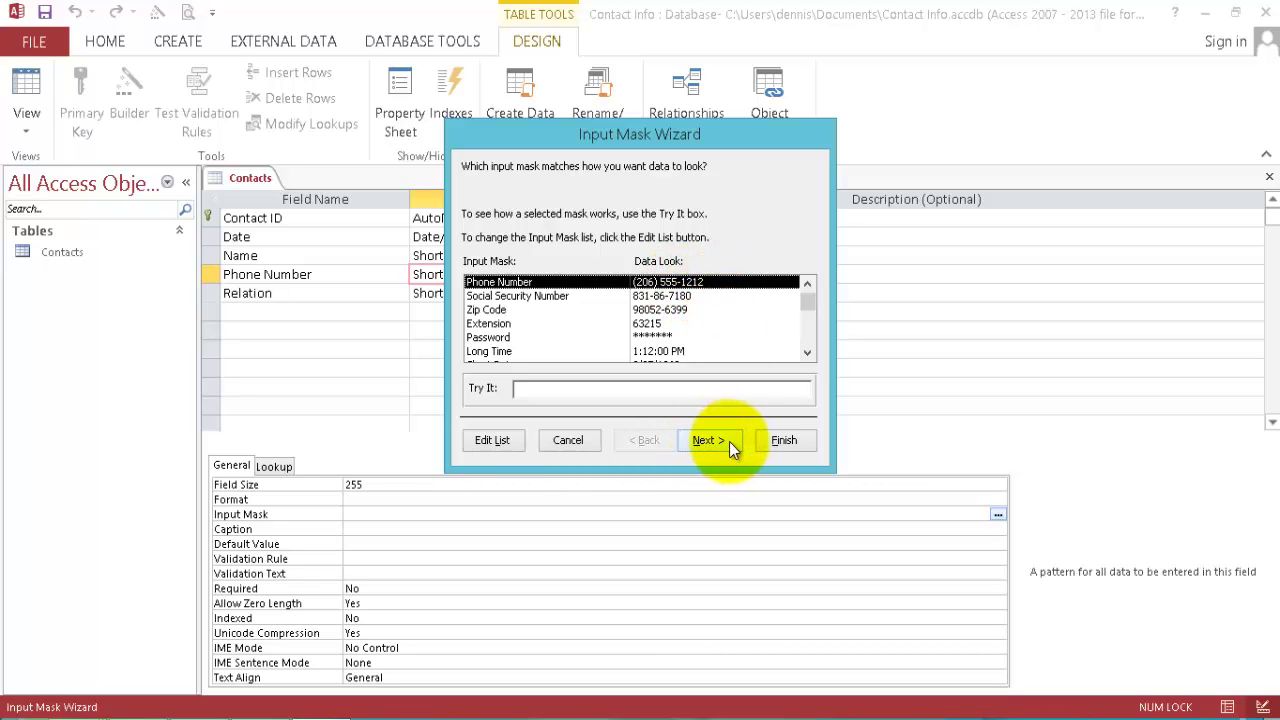
click(792, 441)
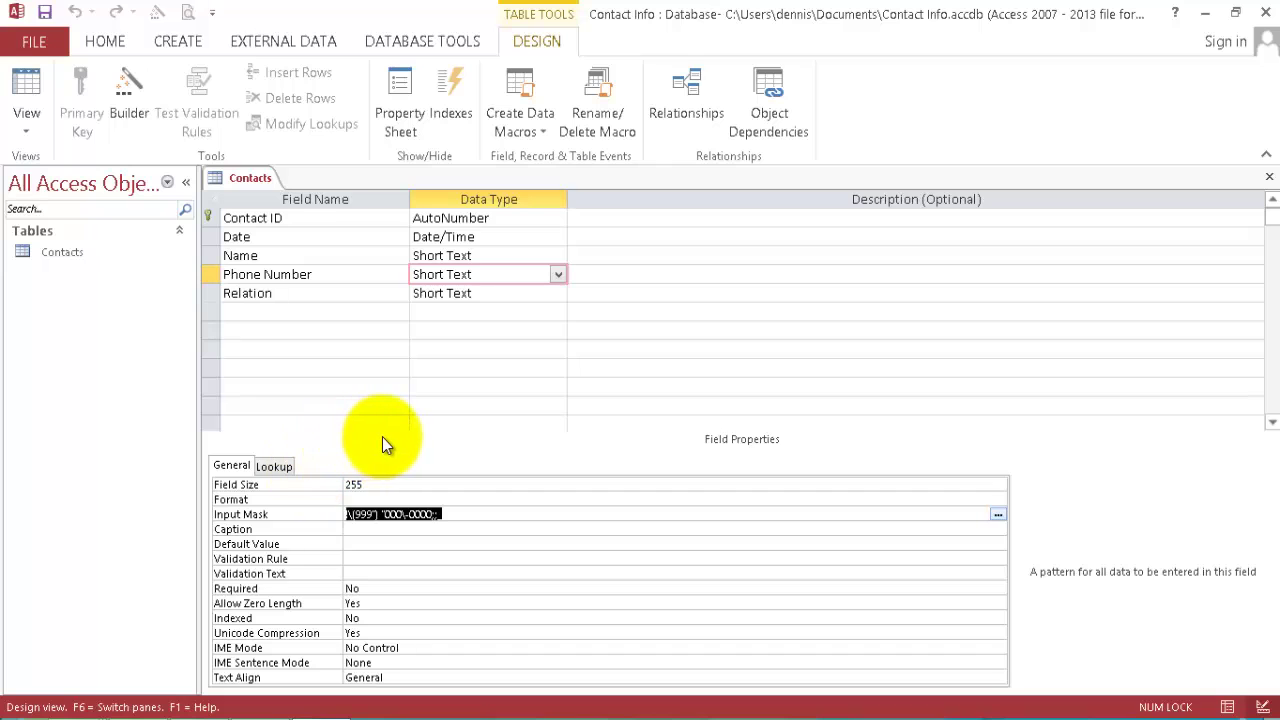
Save the table, open it in Datasheet View and widen the Phone Number column.
click(30, 85)
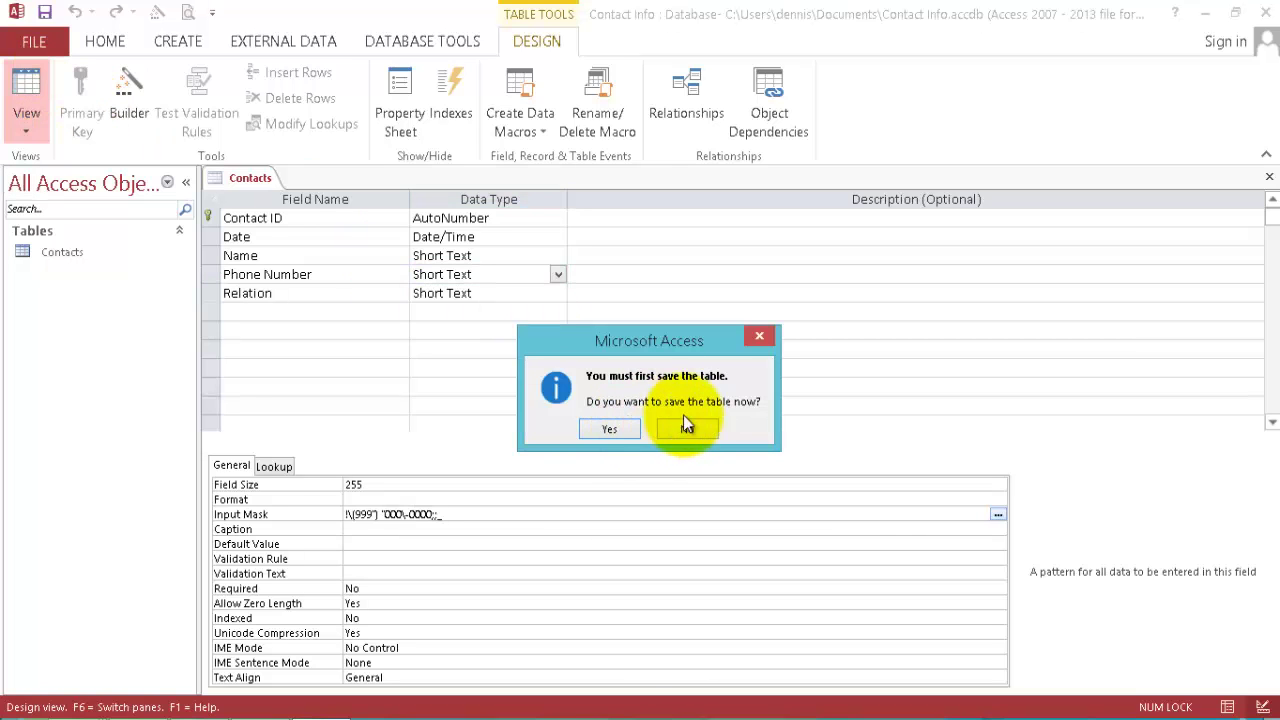
click(608, 429)
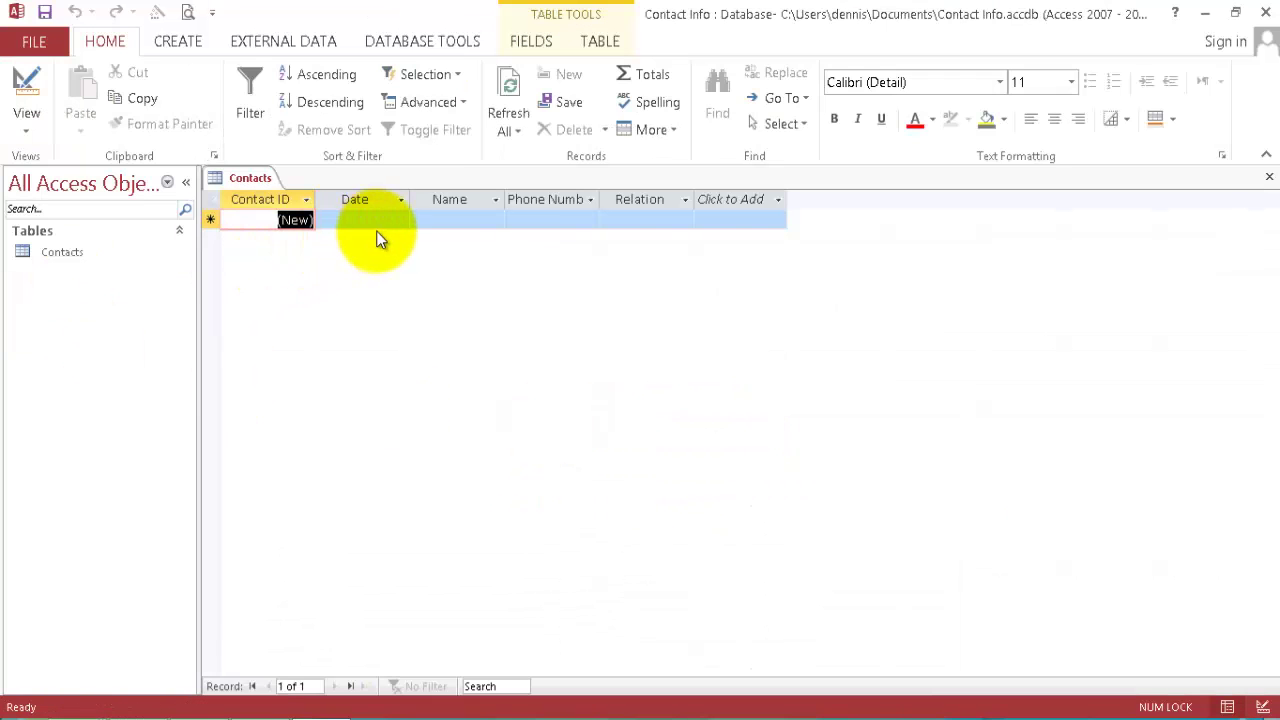
double_click(600, 199)
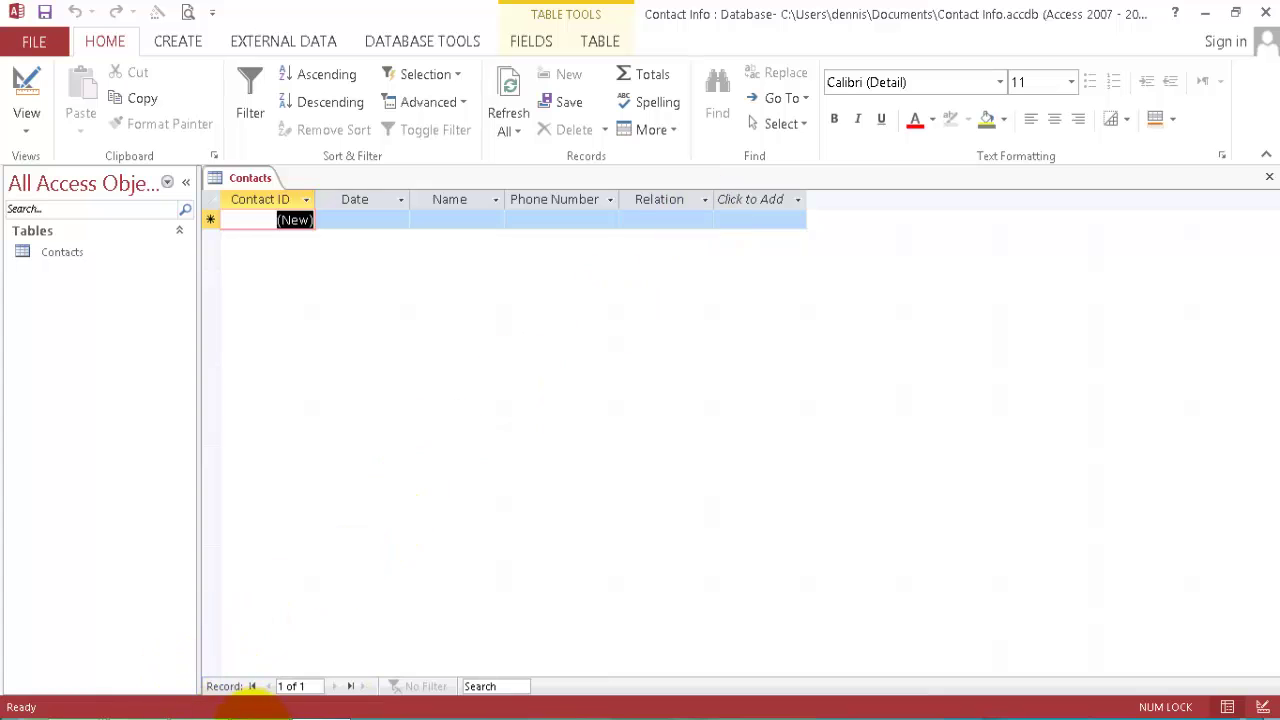
Check the Word contacts table, then start typing record 1's date.
click(235, 650)
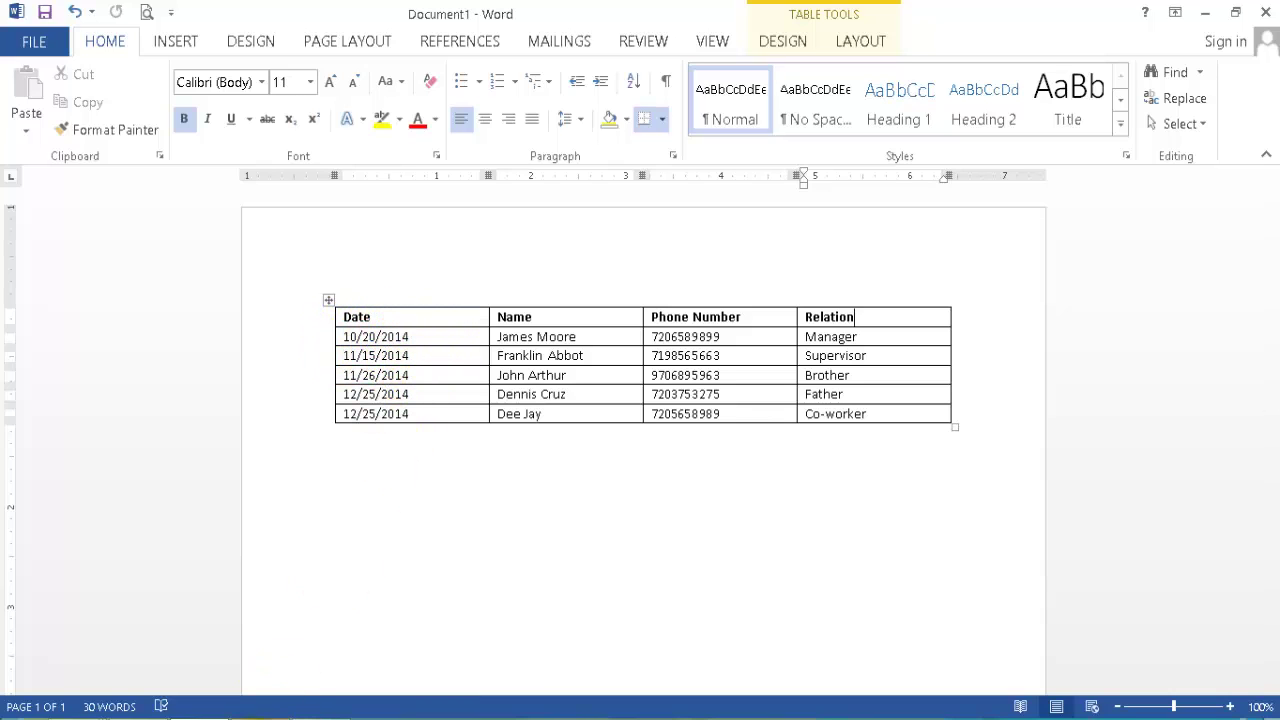
click(257, 718)
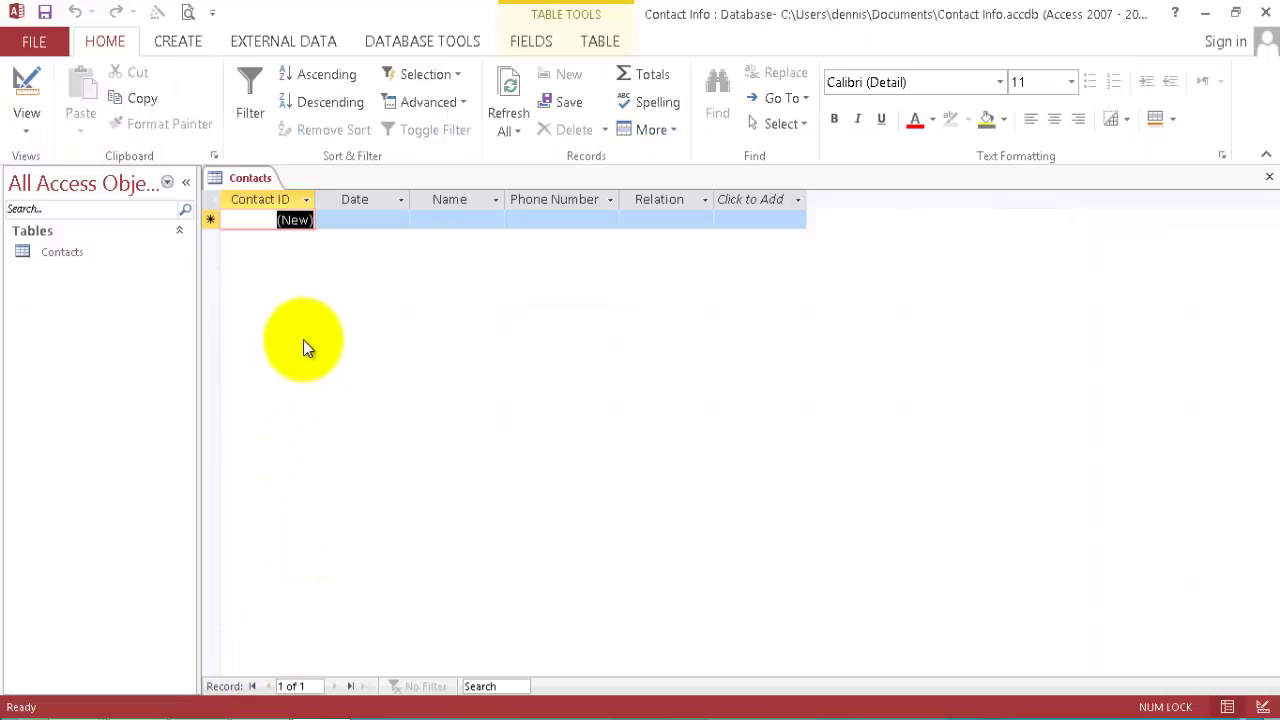
click(391, 221)
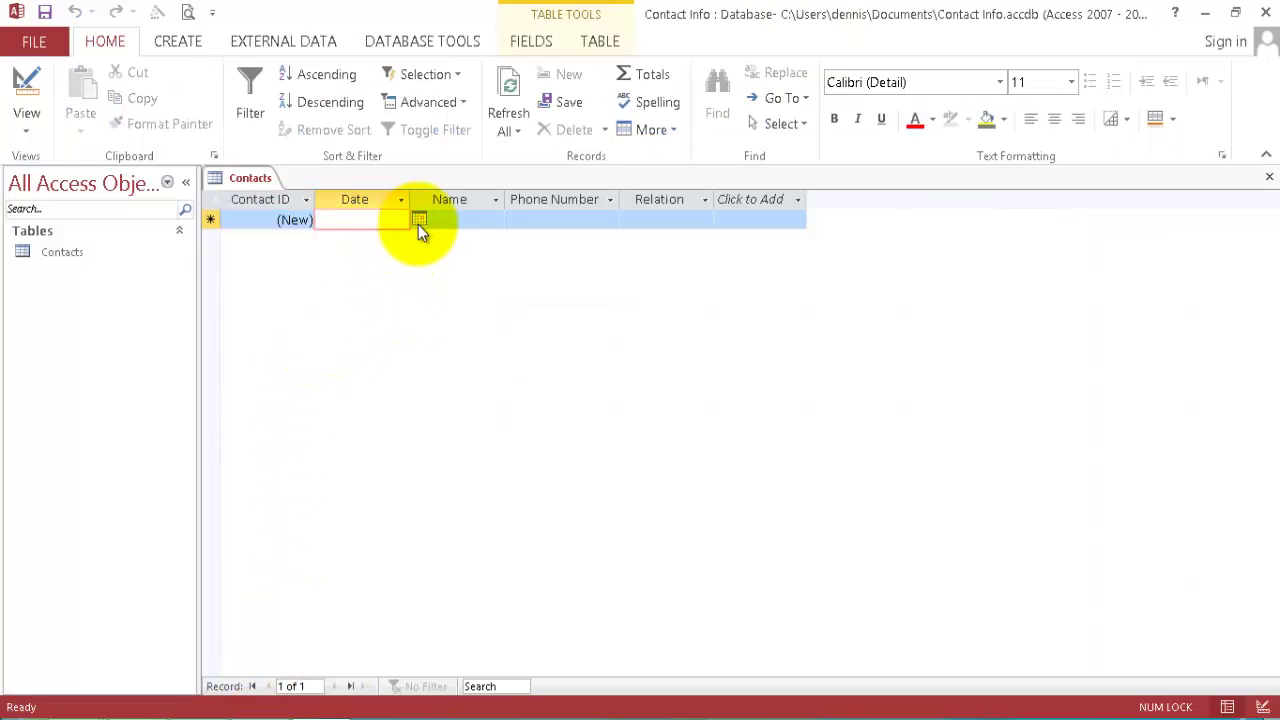
text(10)
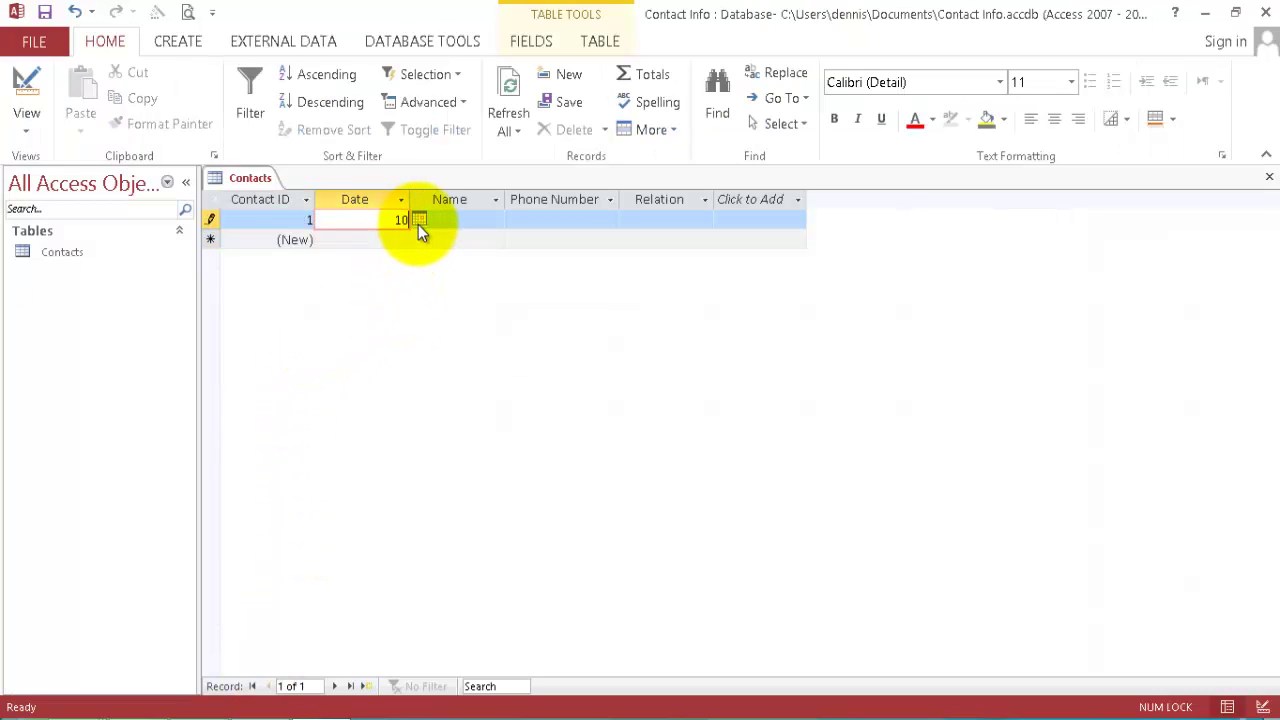
text(/202014)
Fit the Name column, then copy the first contact's name from the Word table.
double_click(506, 200)
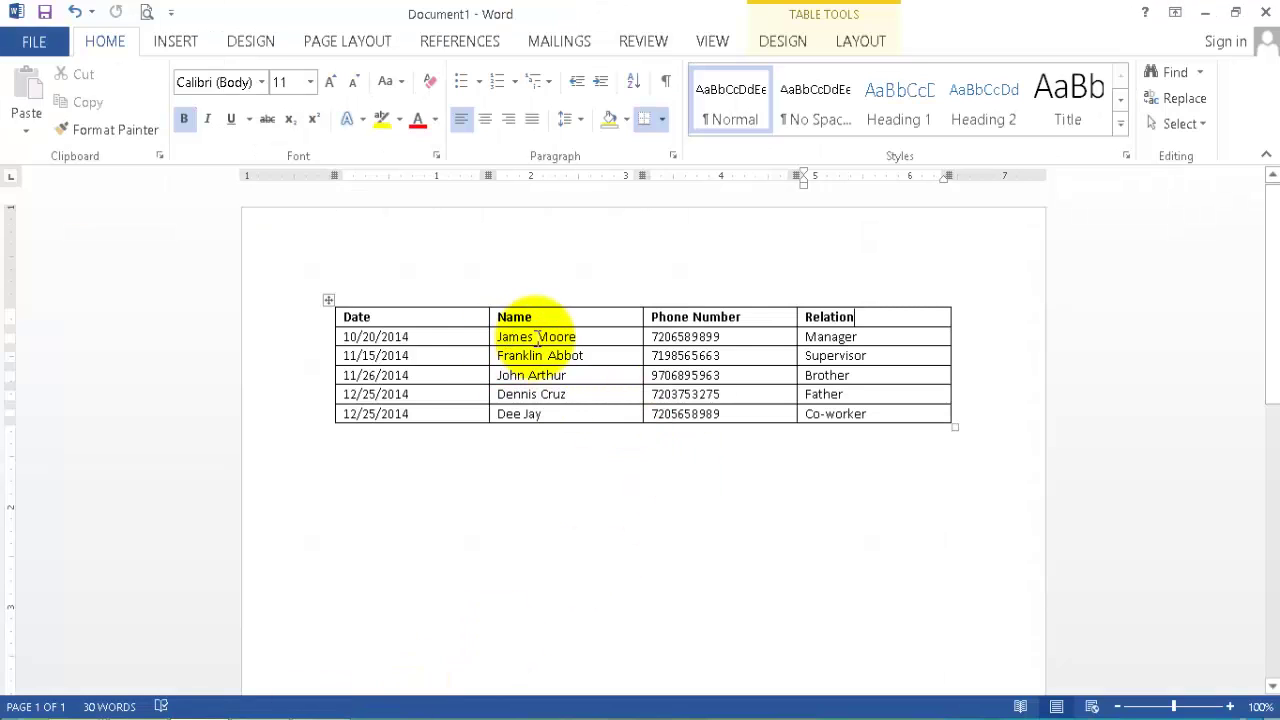
drag(578, 340, 499, 337)
right_click(517, 336)
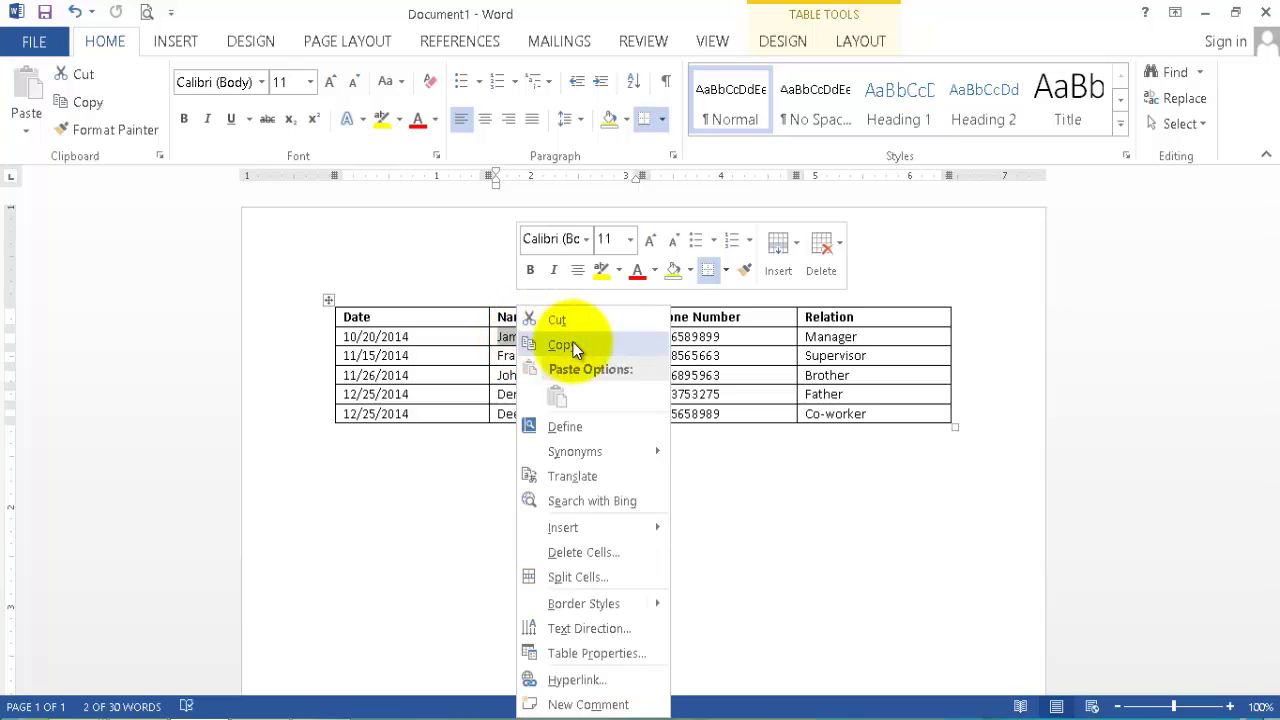
click(573, 343)
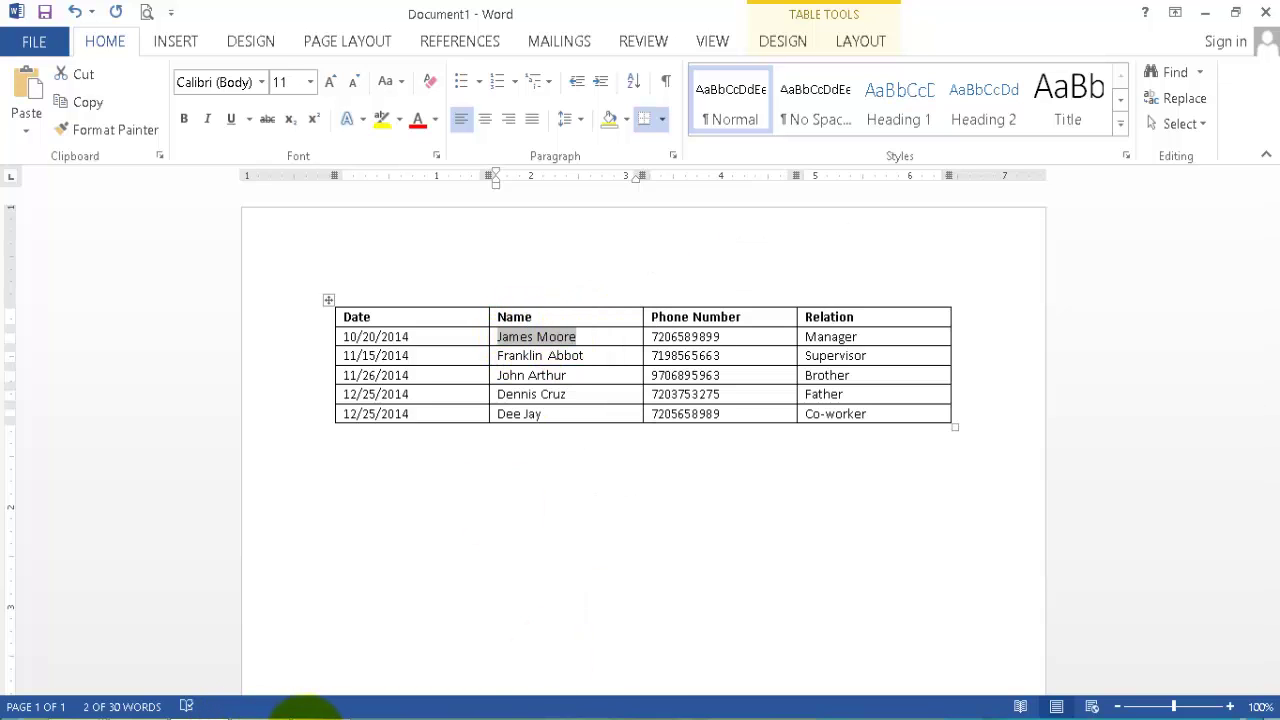
click(318, 716)
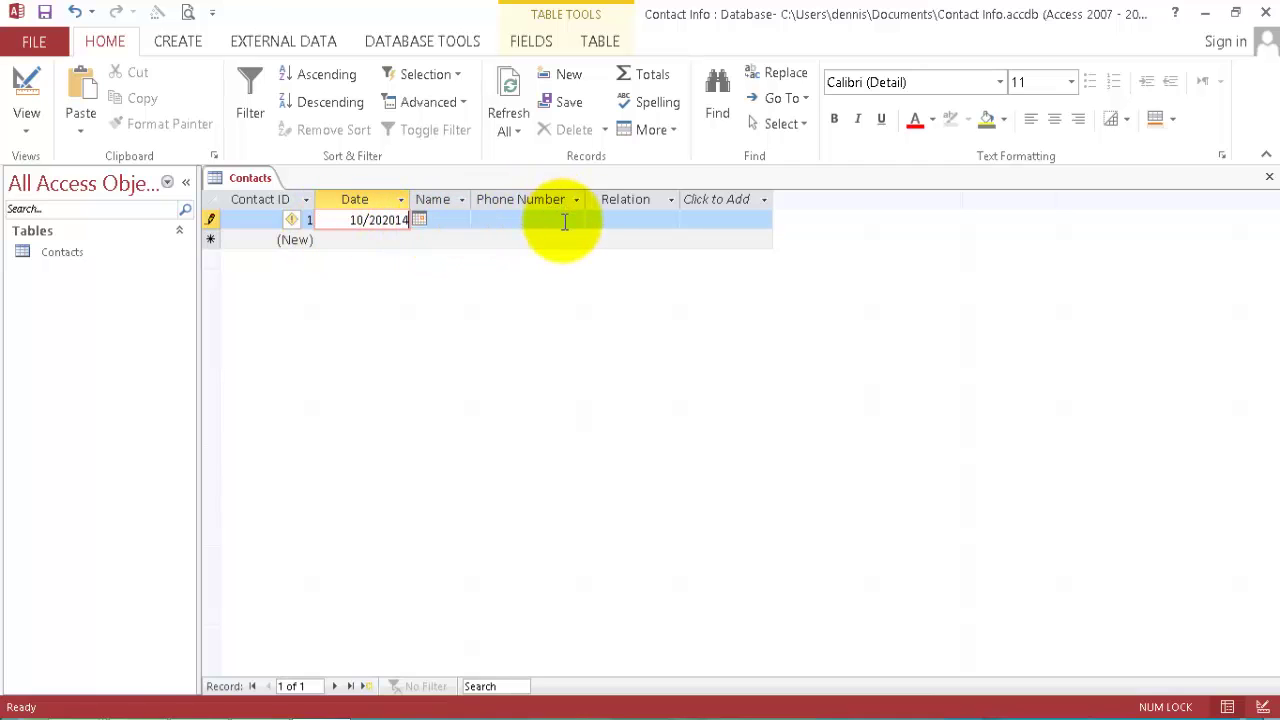
Fill record 1 with date 12/23/2014, the pasted name, the contact's phone number and Relation Manager.
click(420, 219)
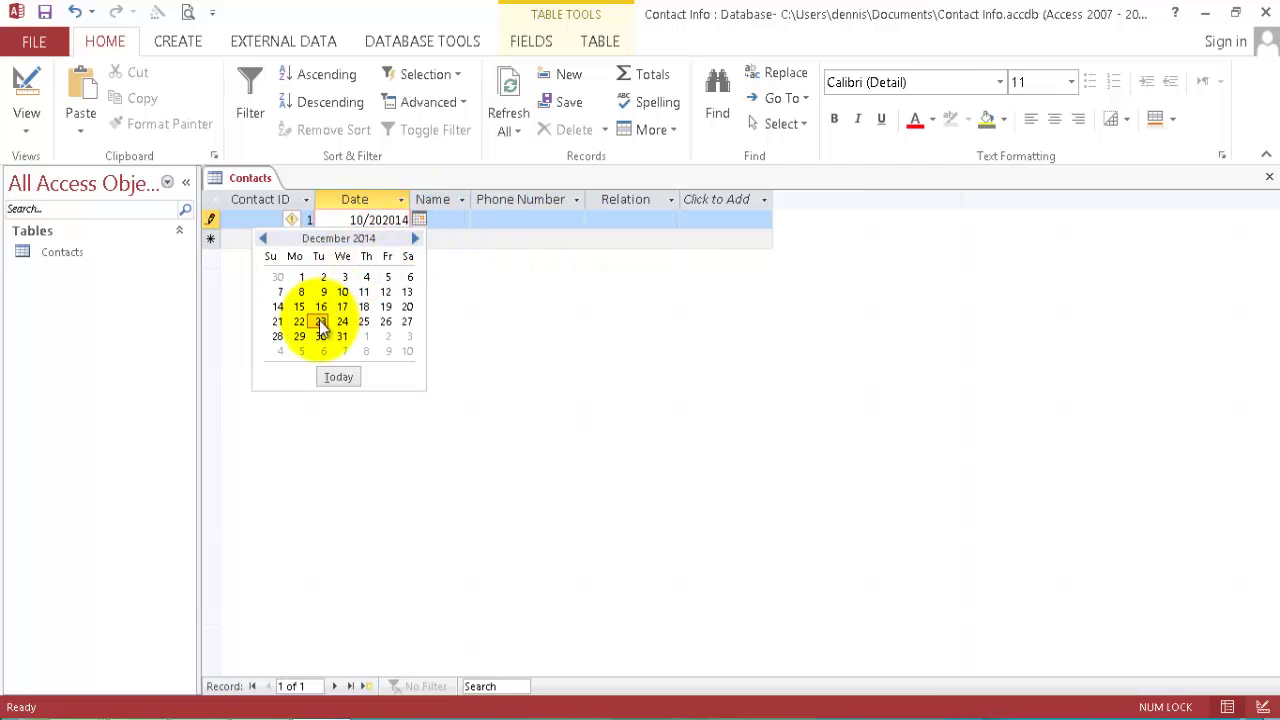
click(340, 378)
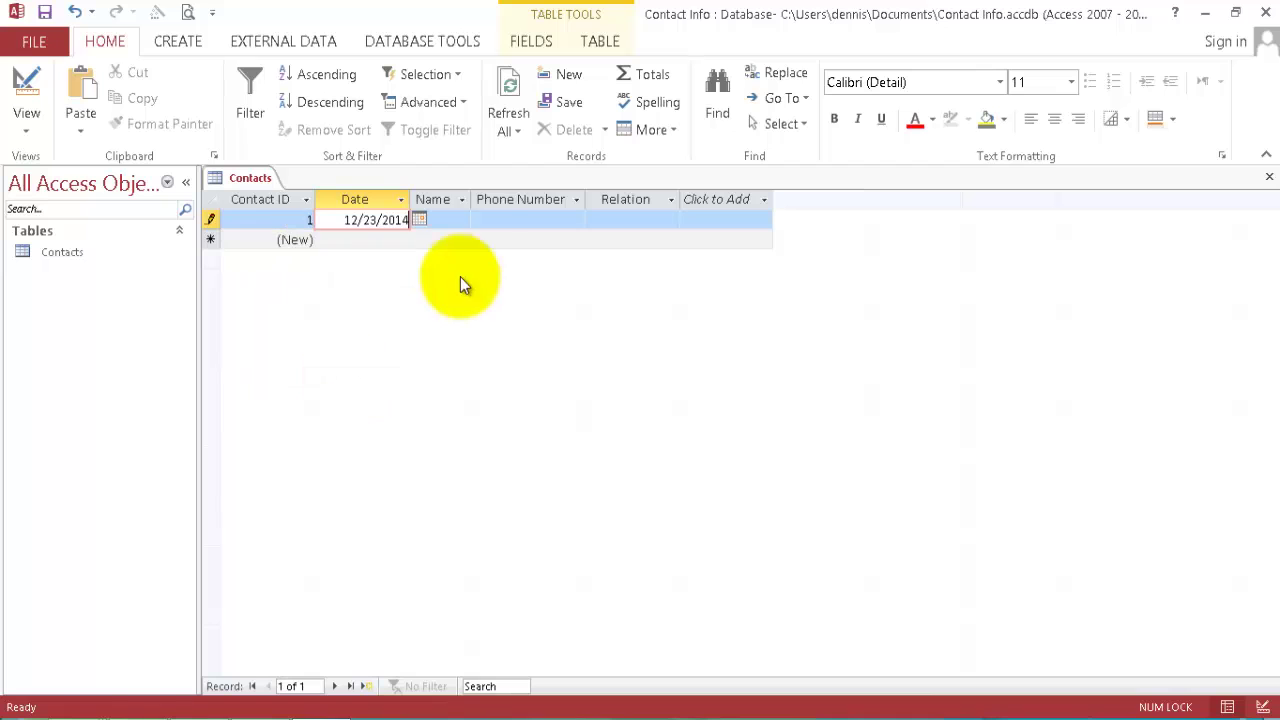
click(460, 220)
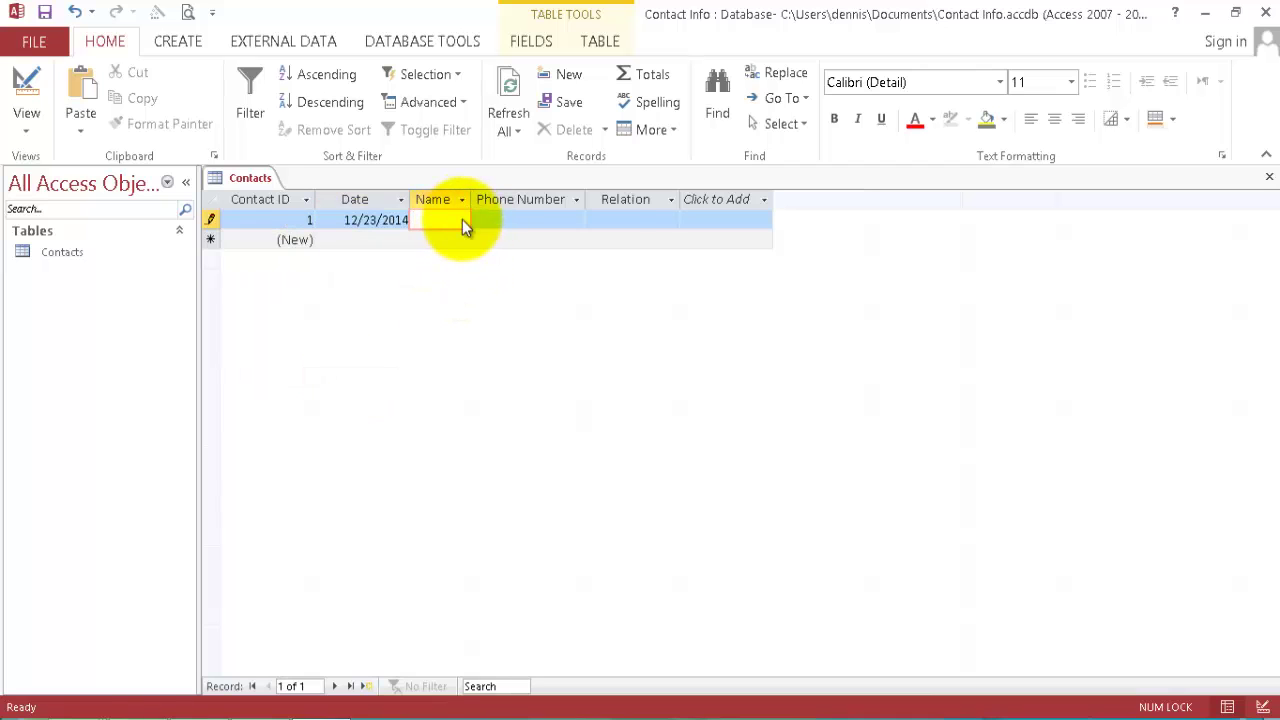
right_click(462, 224)
click(506, 280)
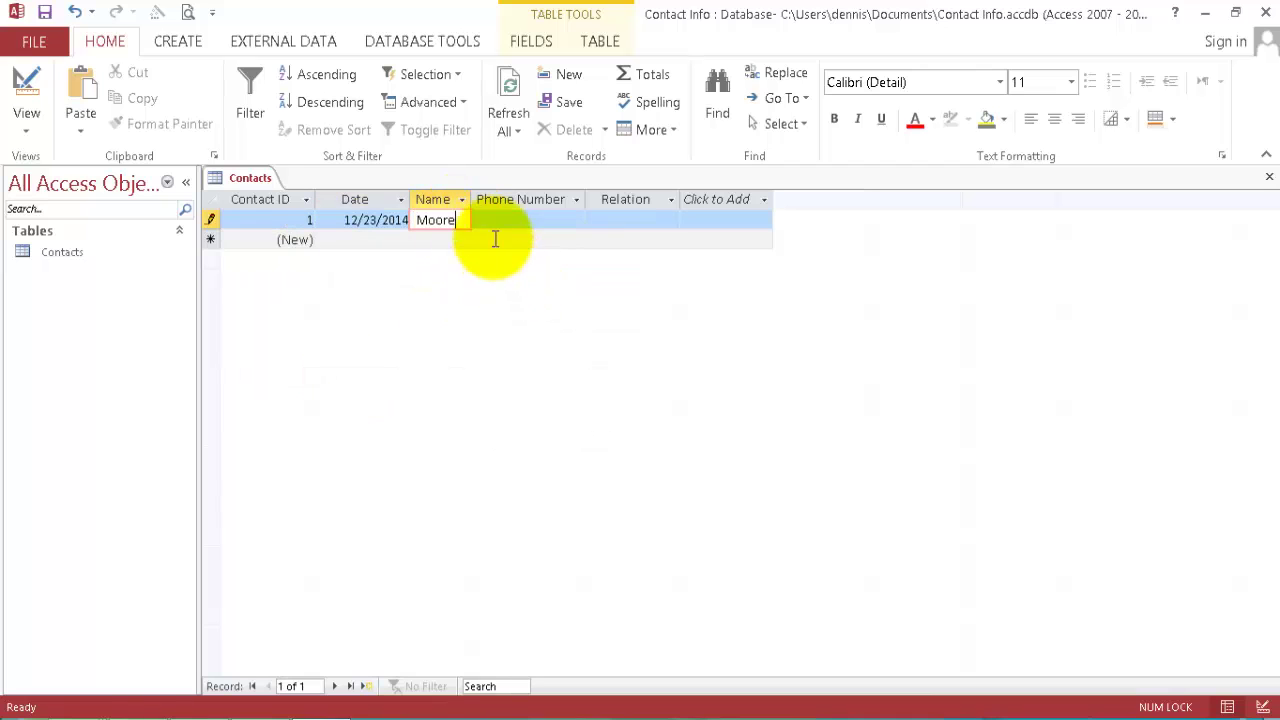
double_click(470, 198)
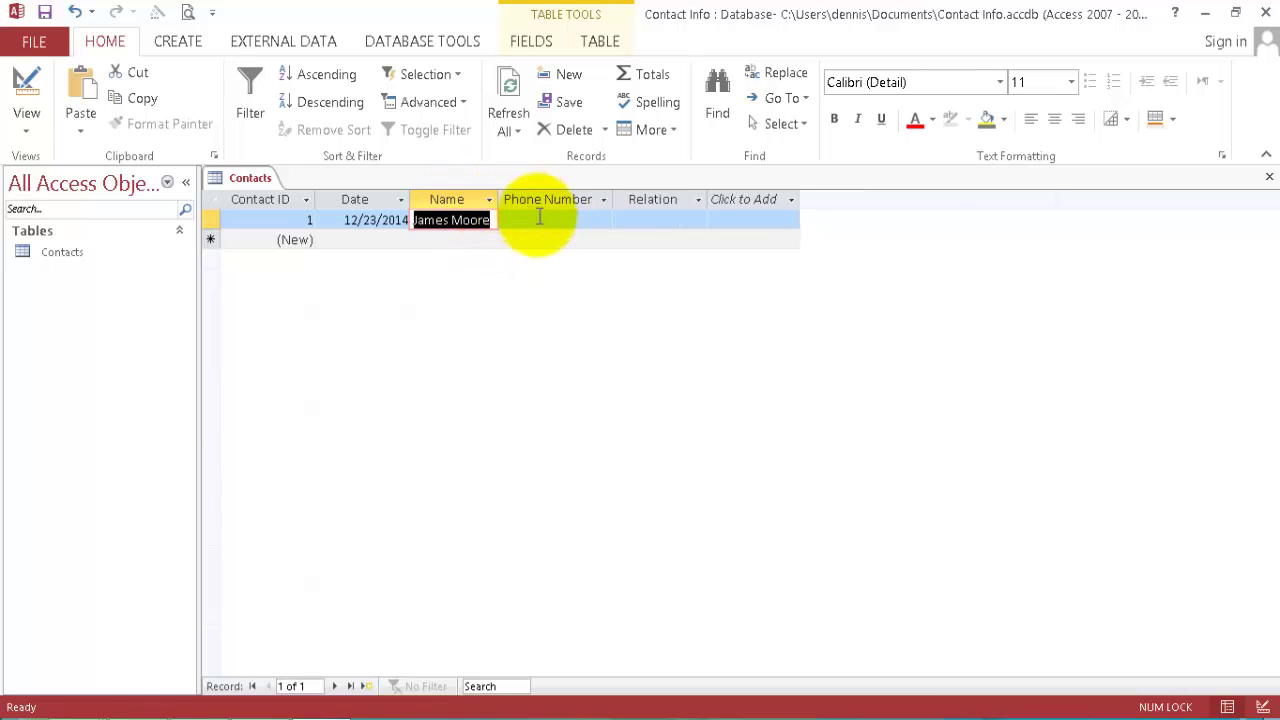
click(540, 220)
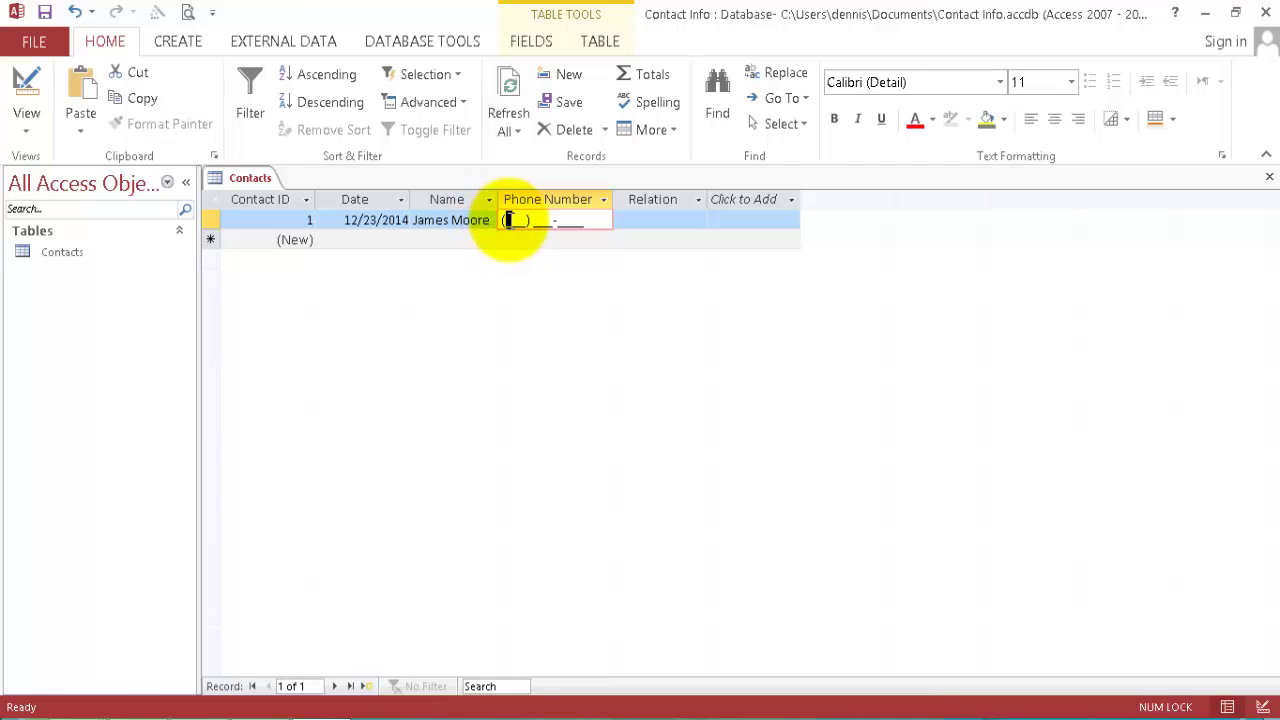
click(668, 220)
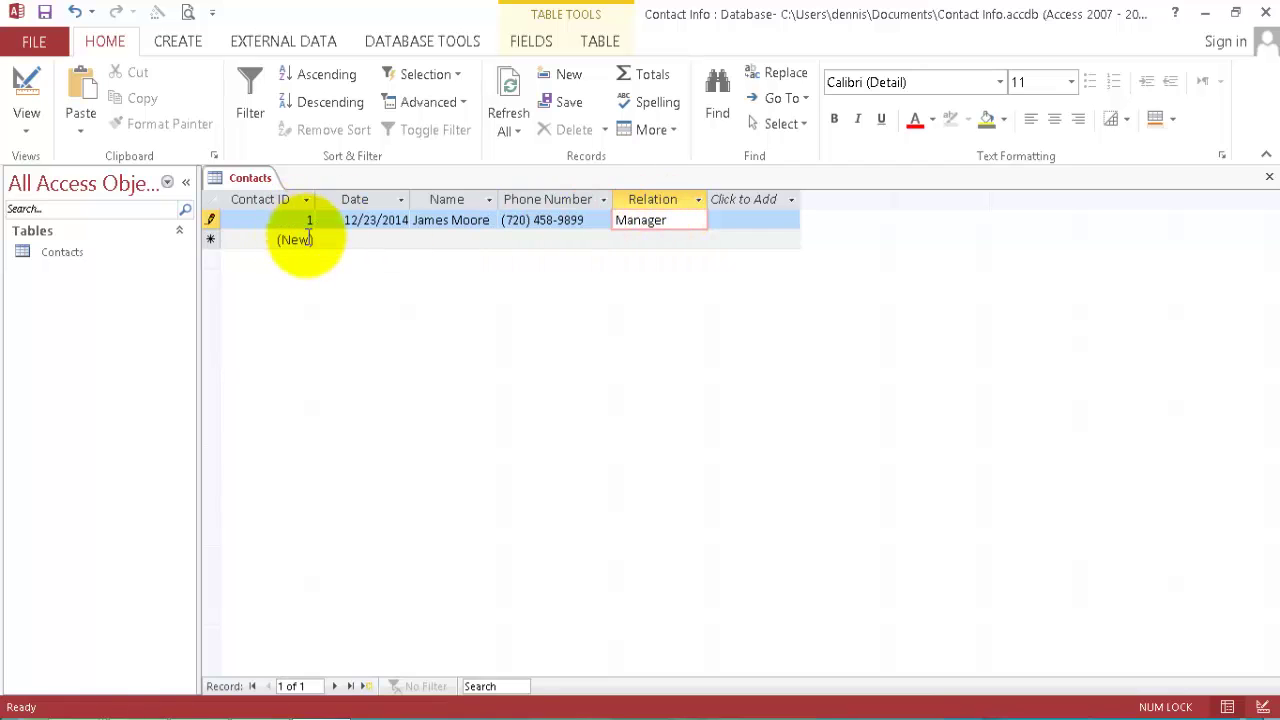
Enter record 2: date 12/10/2014, the contact's name, phone number, and Relation Supervisor.
click(365, 239)
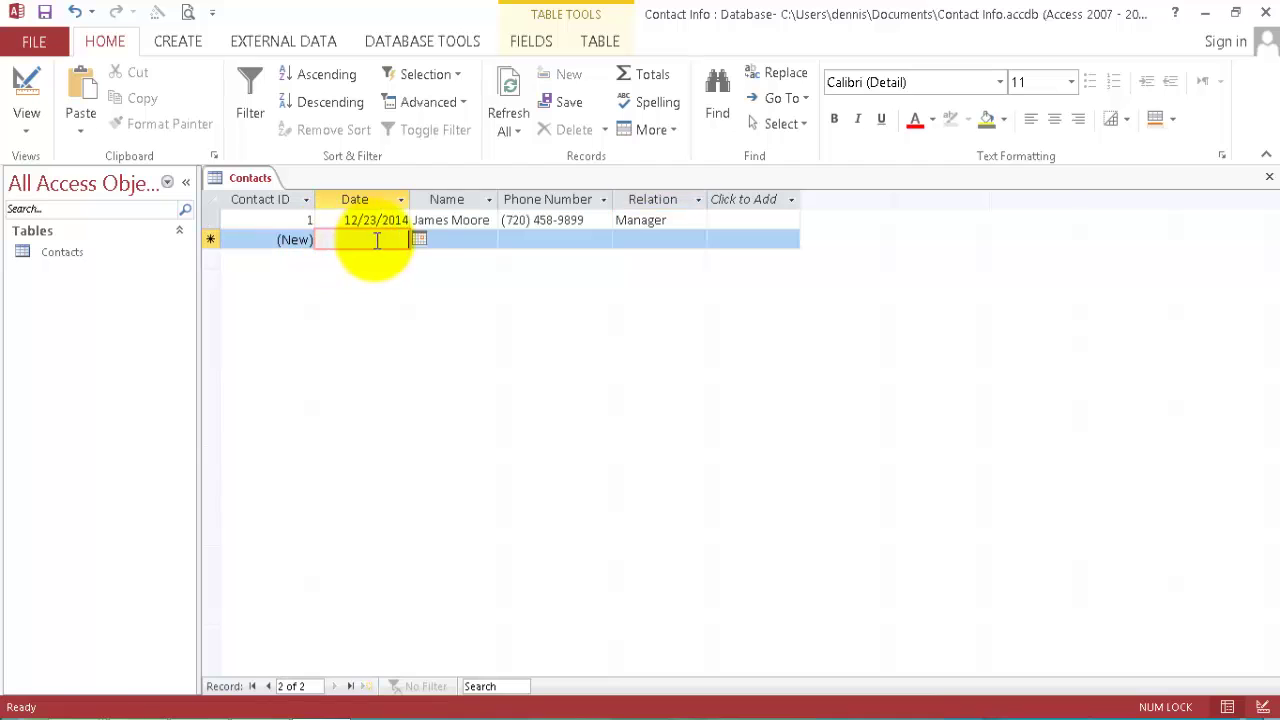
click(420, 240)
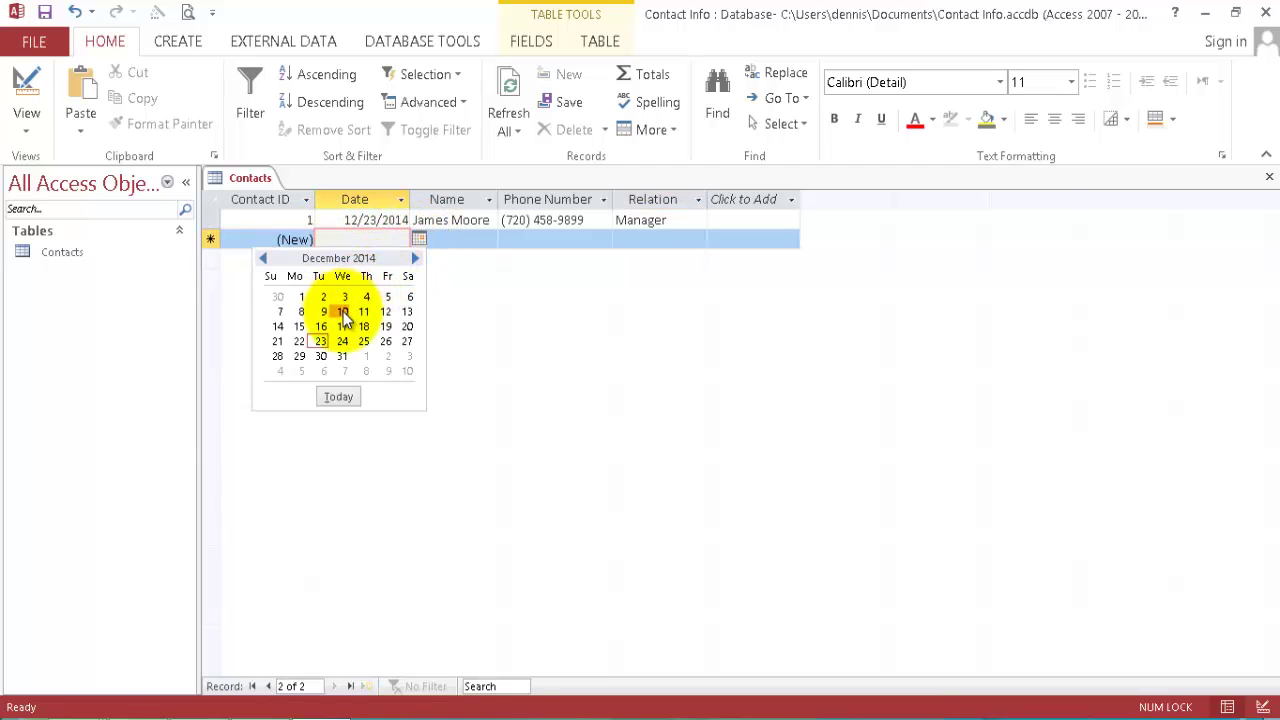
click(342, 311)
click(455, 240)
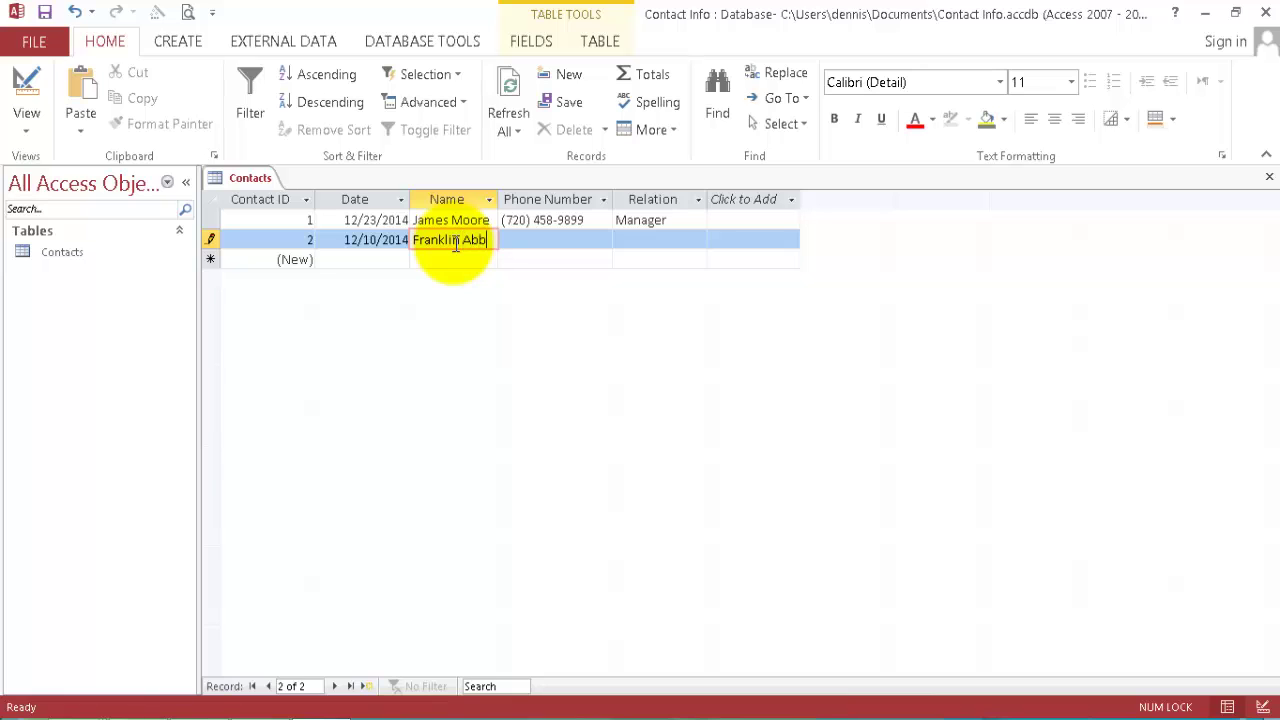
text(ot)
key(Tab)
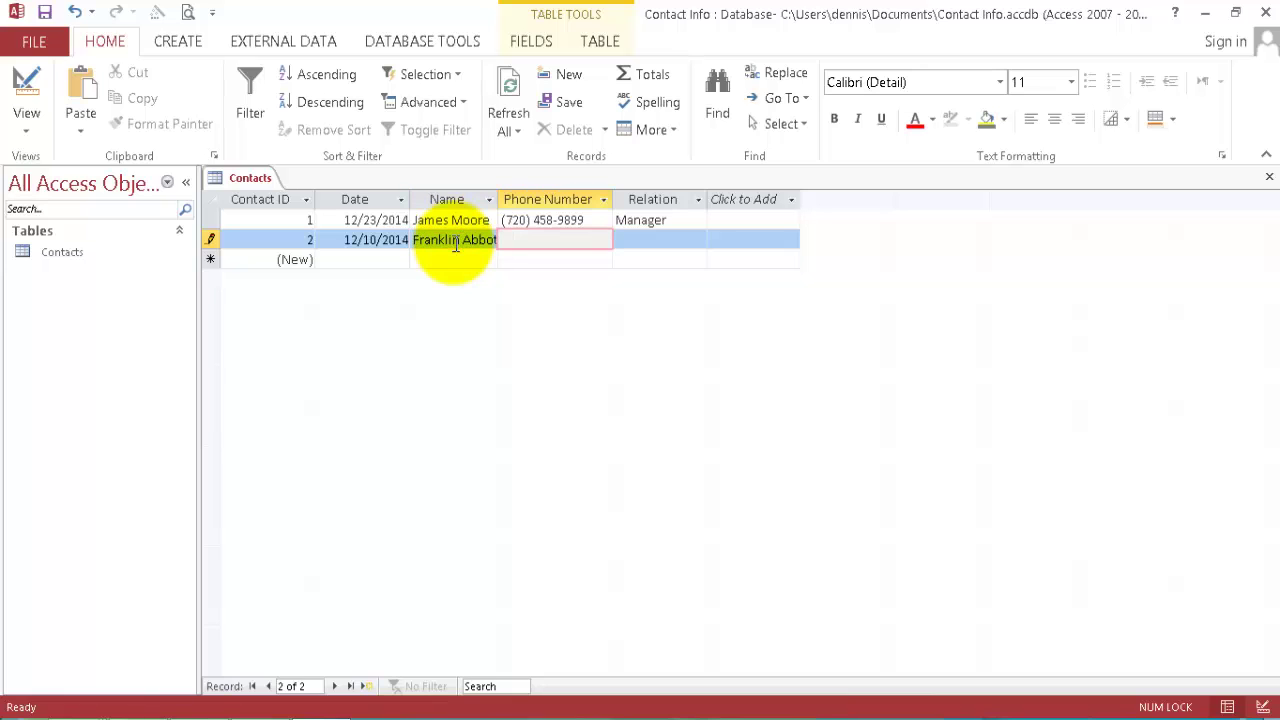
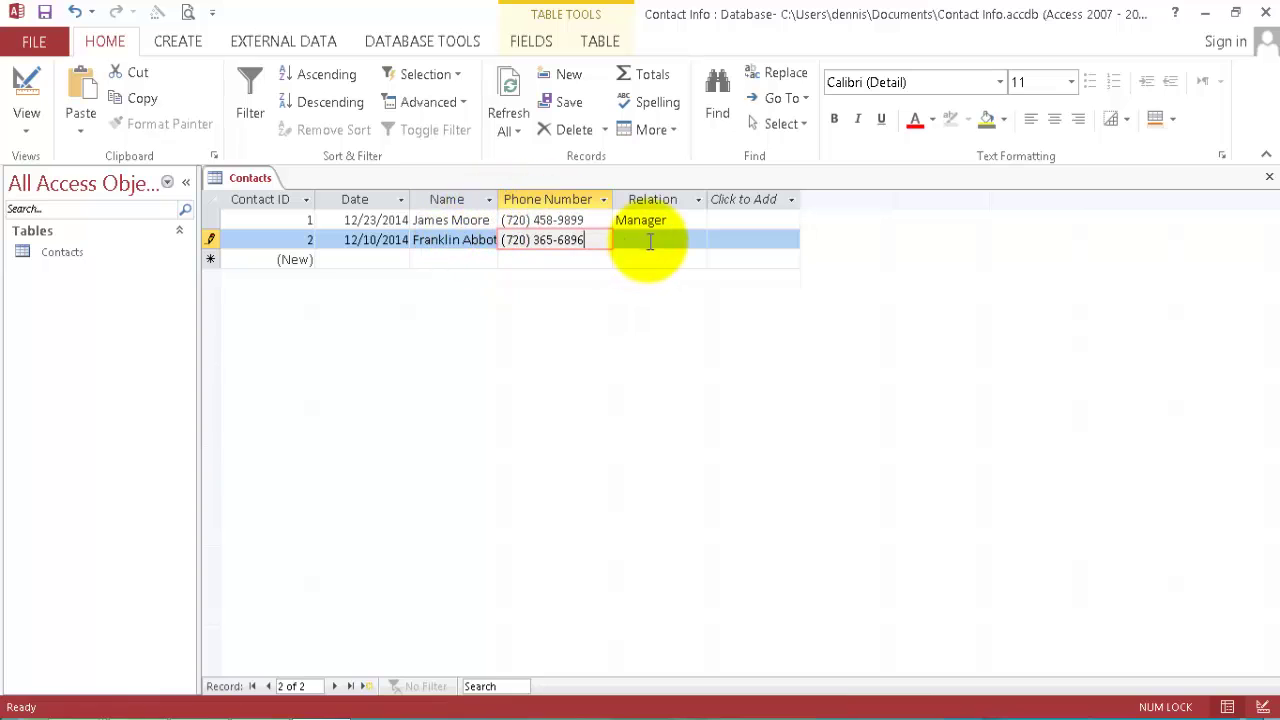
click(643, 240)
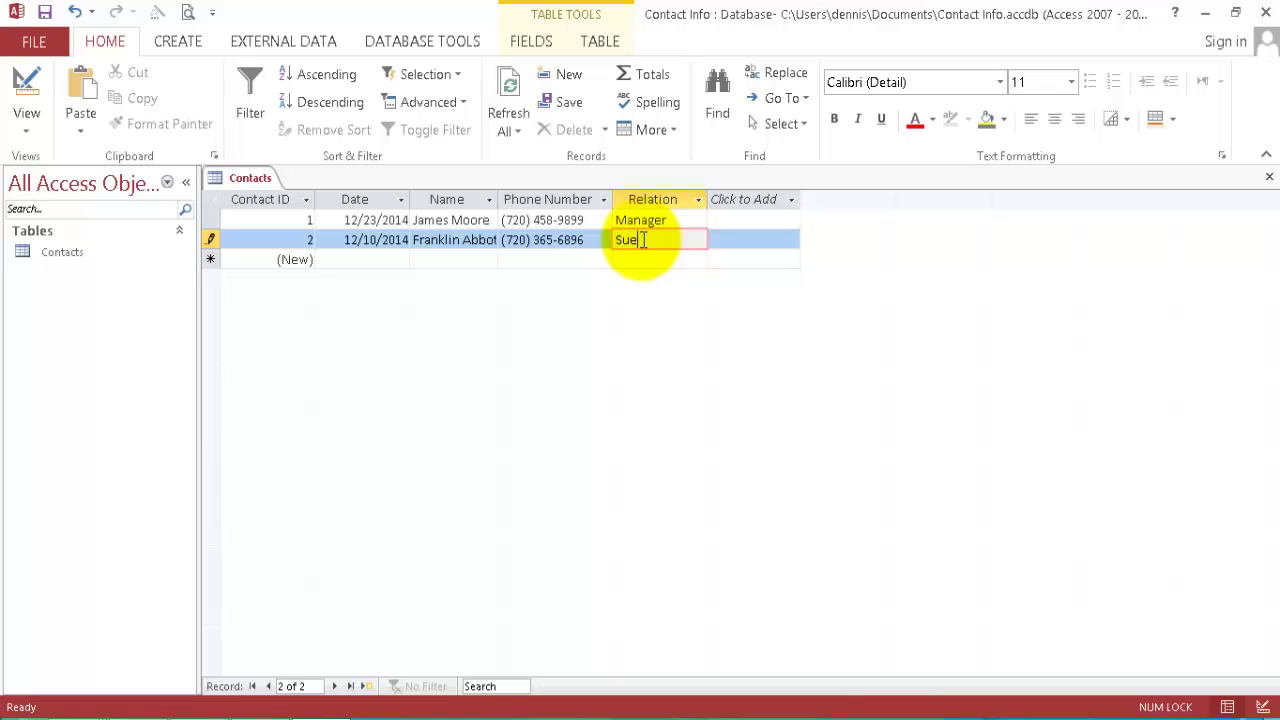
text(Supervisor)
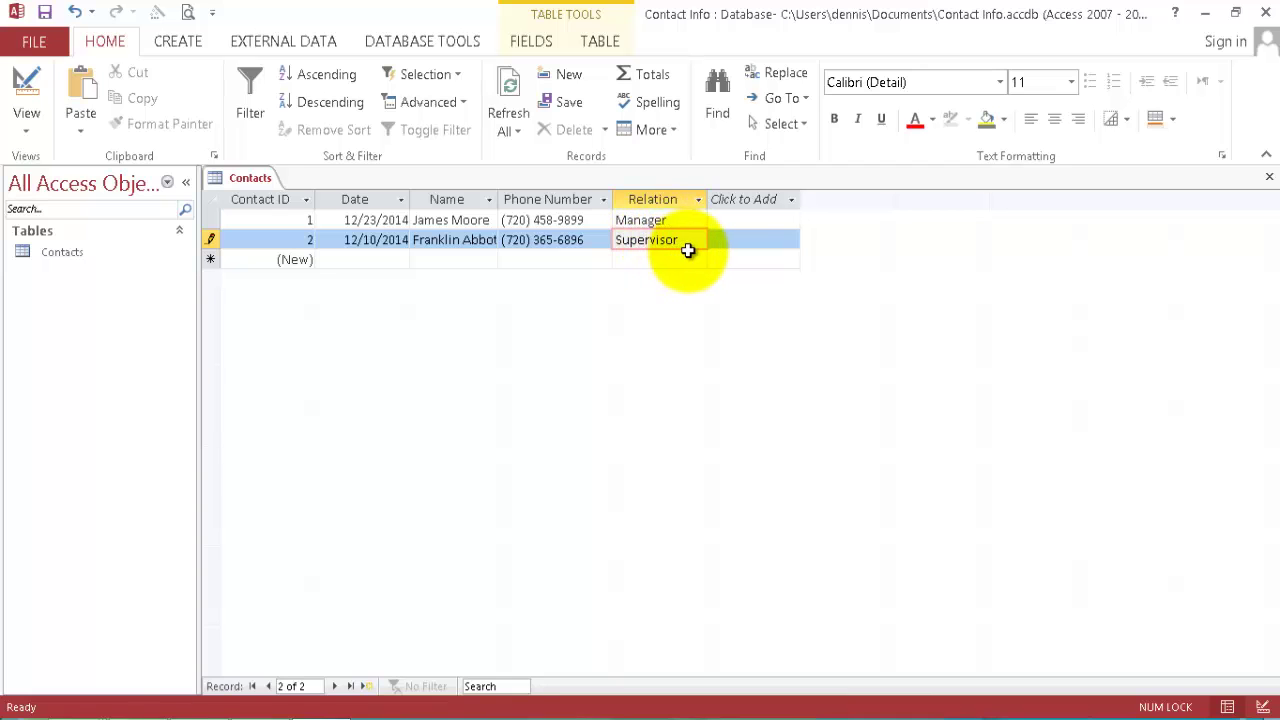
Enter record 3: date 12/4/2014, the contact's name, phone number, and Relation Brother.
key(Tab)
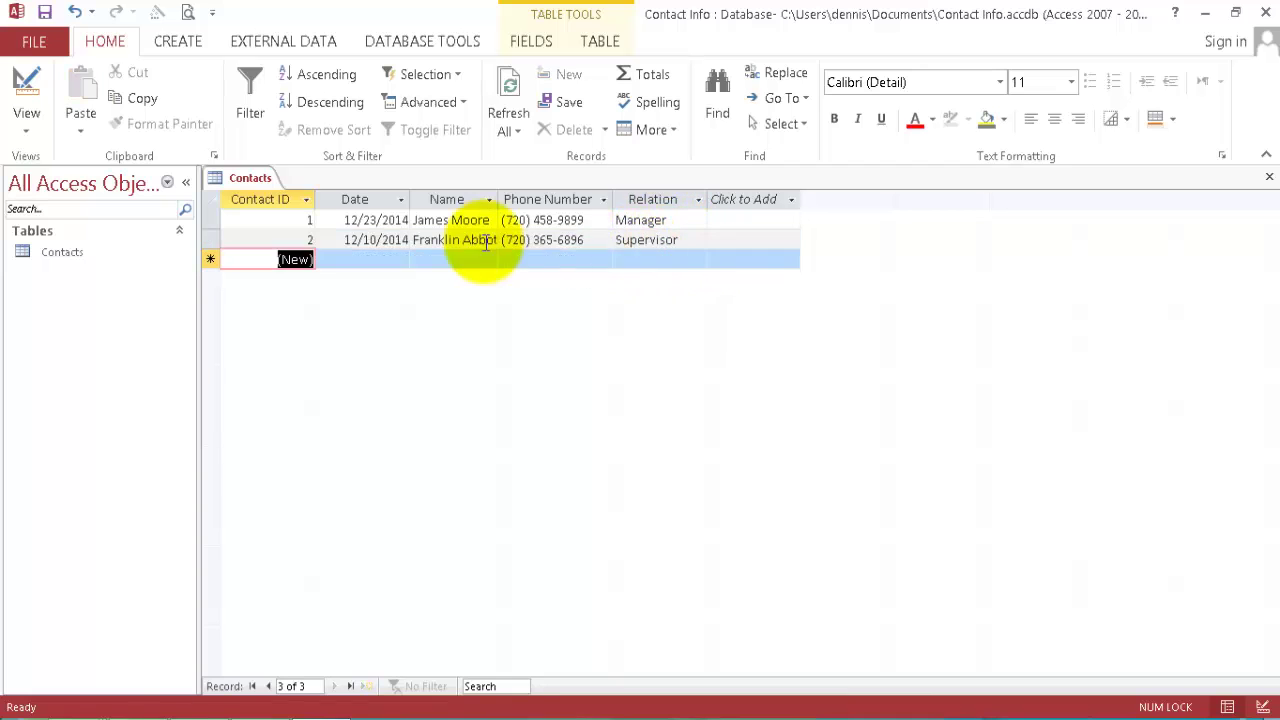
click(383, 259)
click(411, 259)
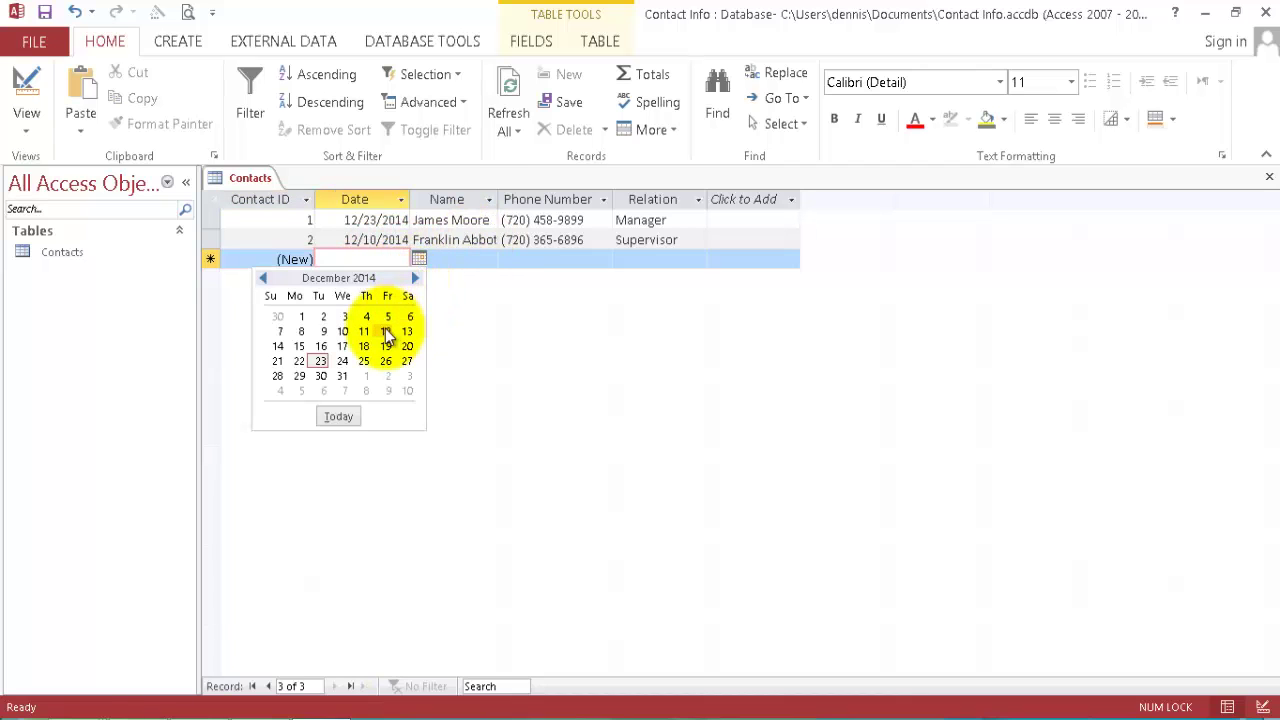
click(381, 313)
click(474, 260)
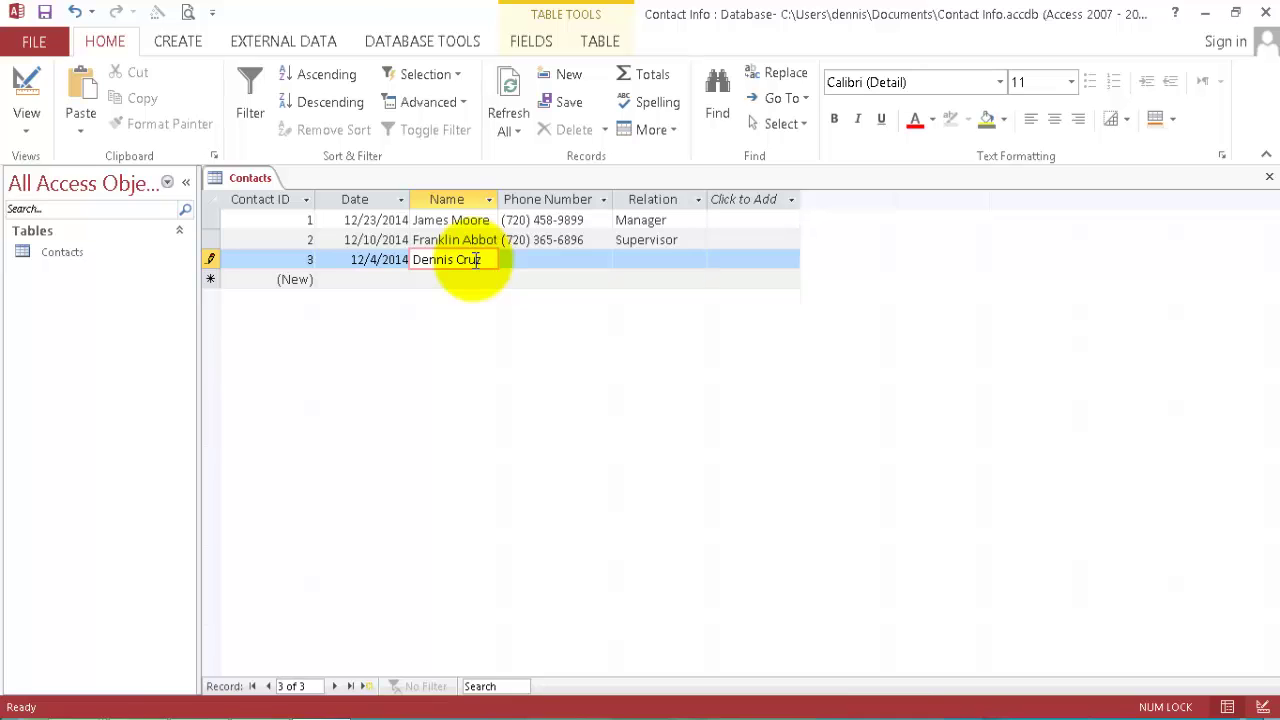
key(Tab)
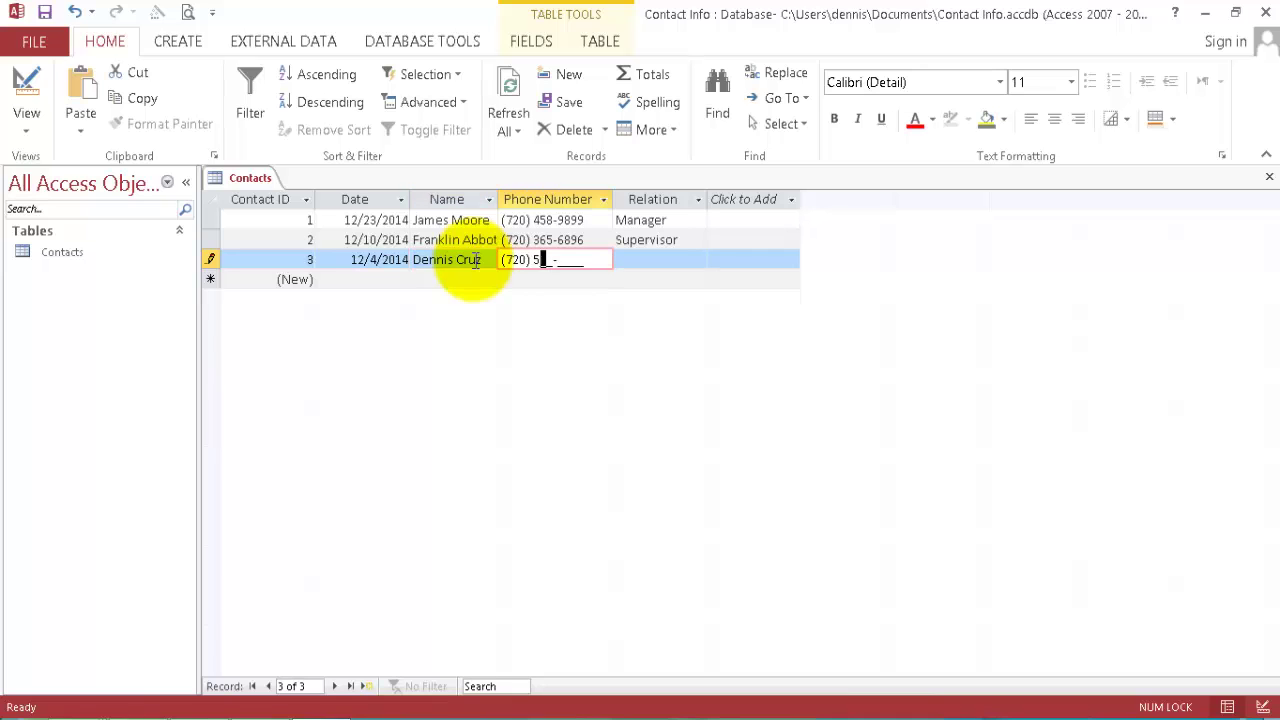
key(Tab)
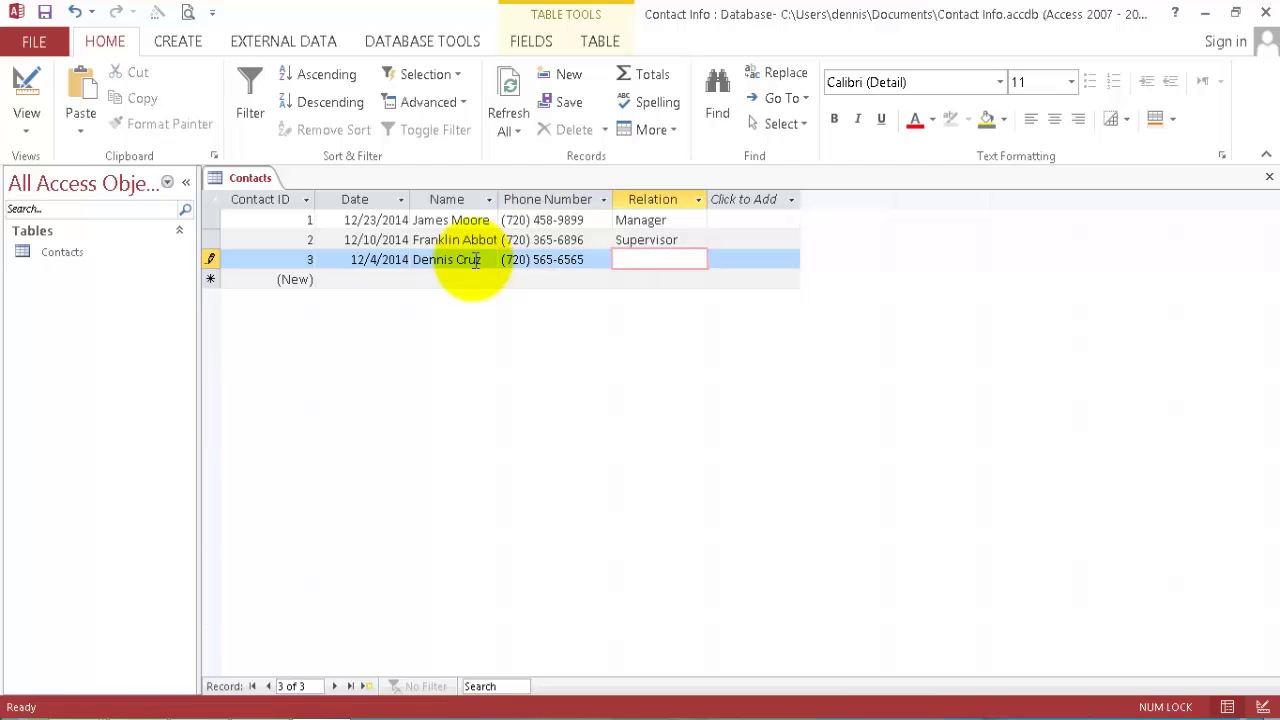
text(Brother)
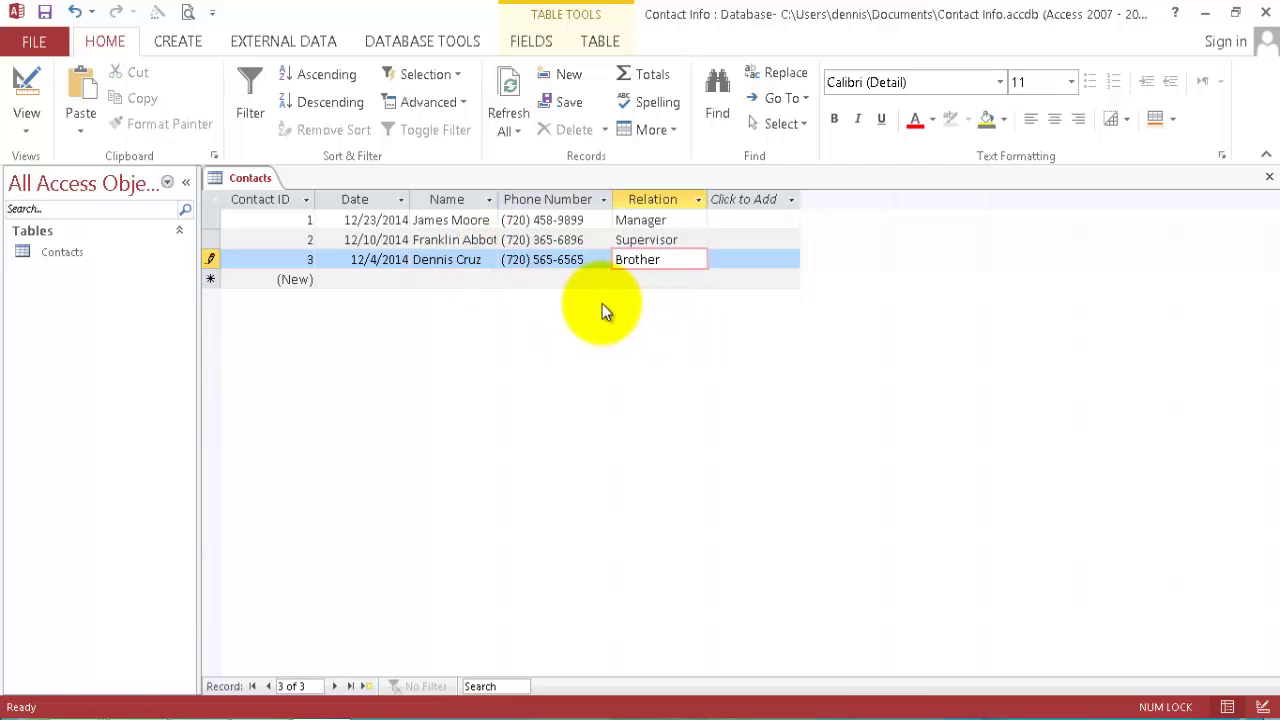
click(748, 259)
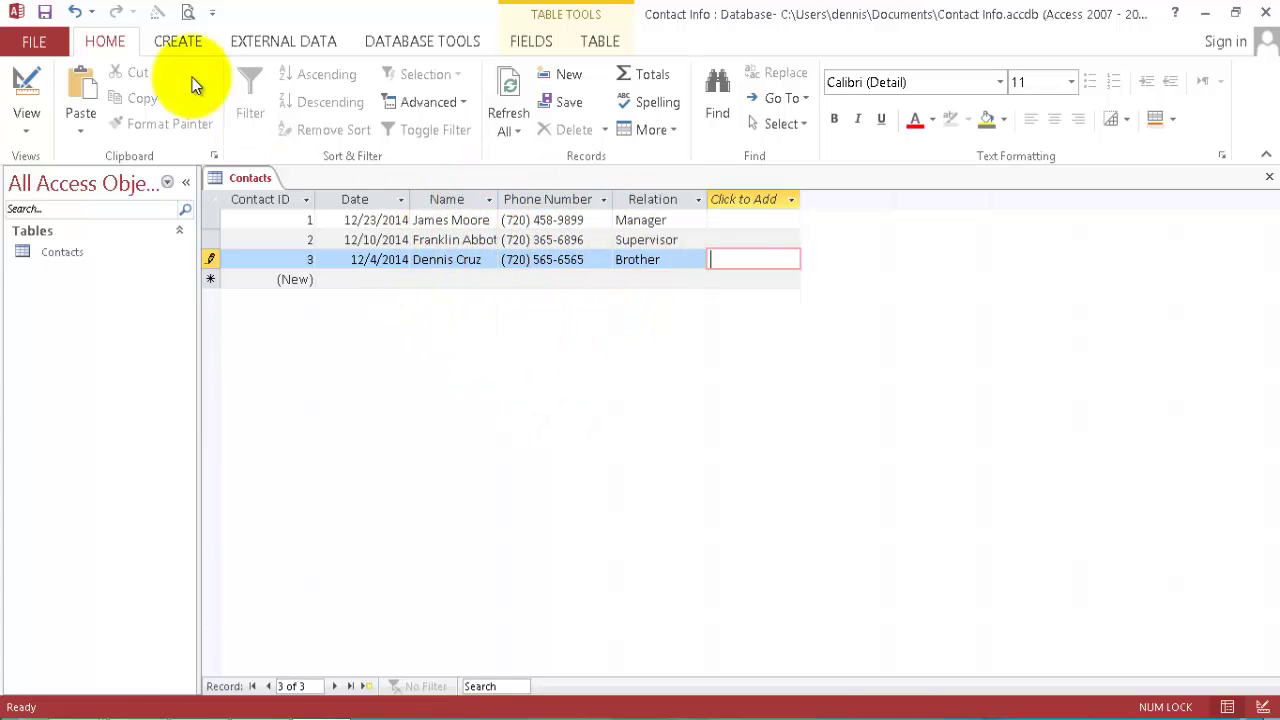
Switch to the Create ribbon to show the table, form and report options.
click(180, 45)
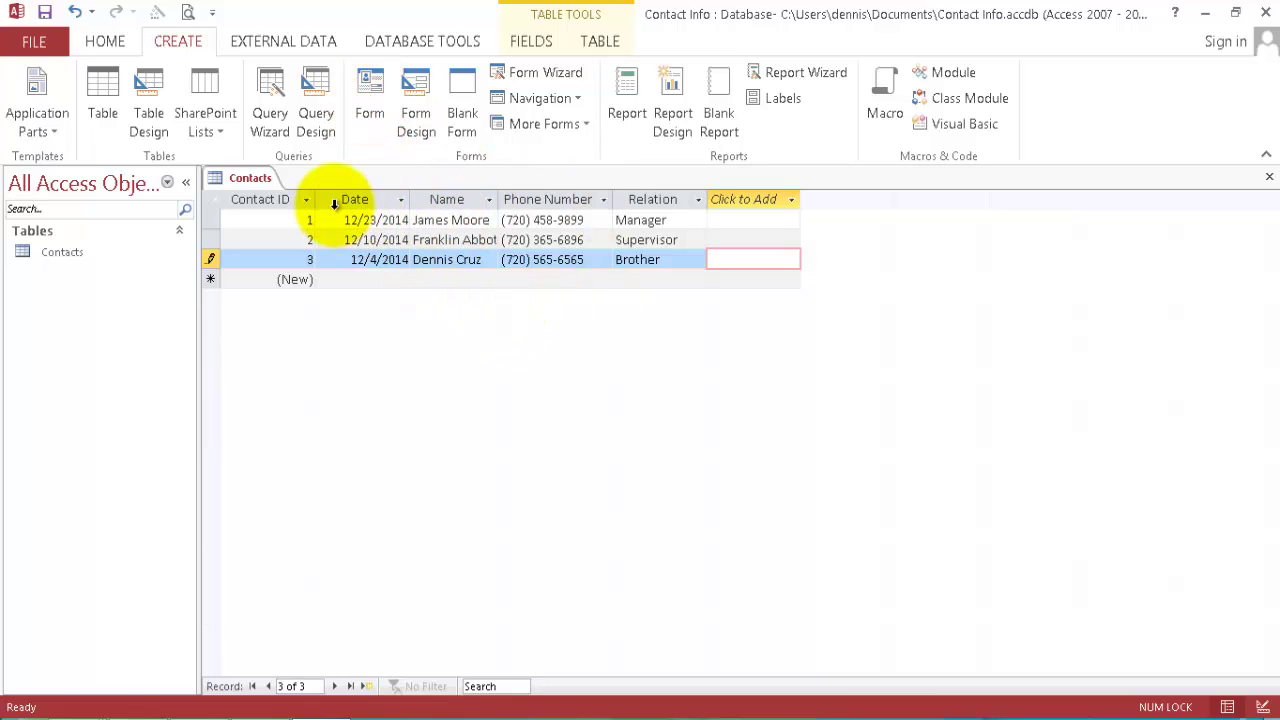
Generate a quick Contacts form, show it in Form View, and compare it with the table datasheet.
click(370, 95)
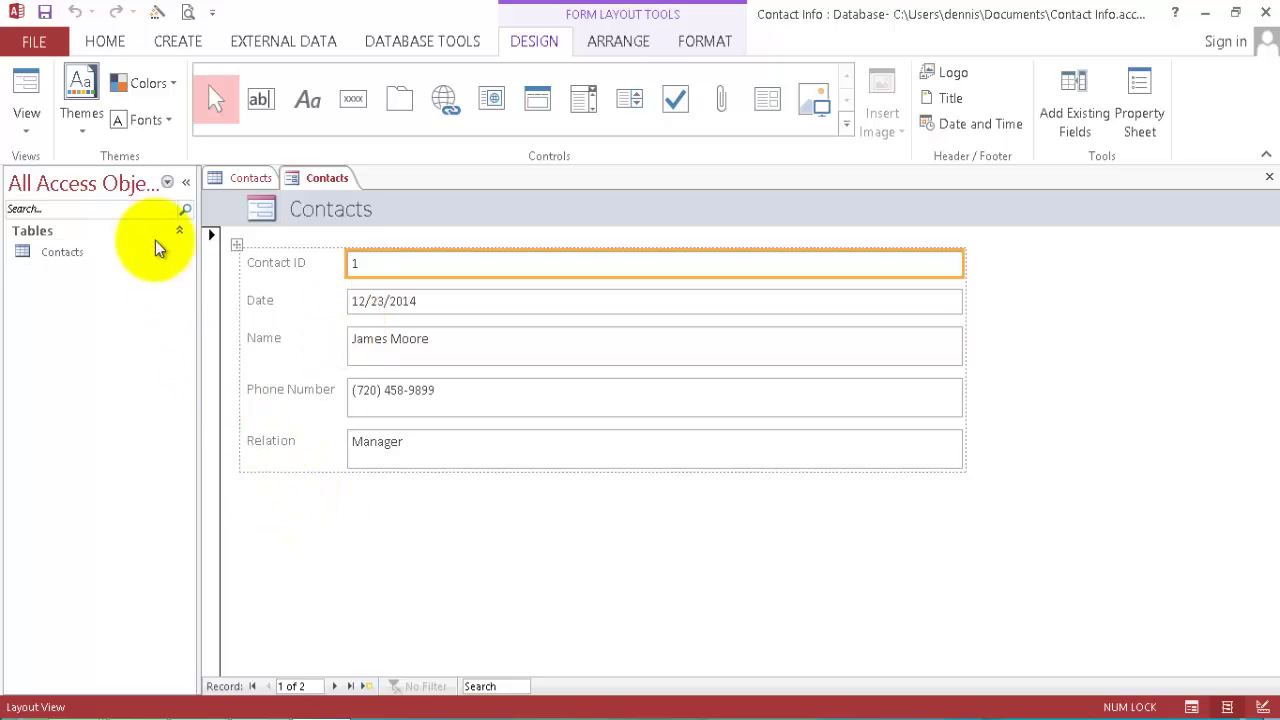
click(27, 85)
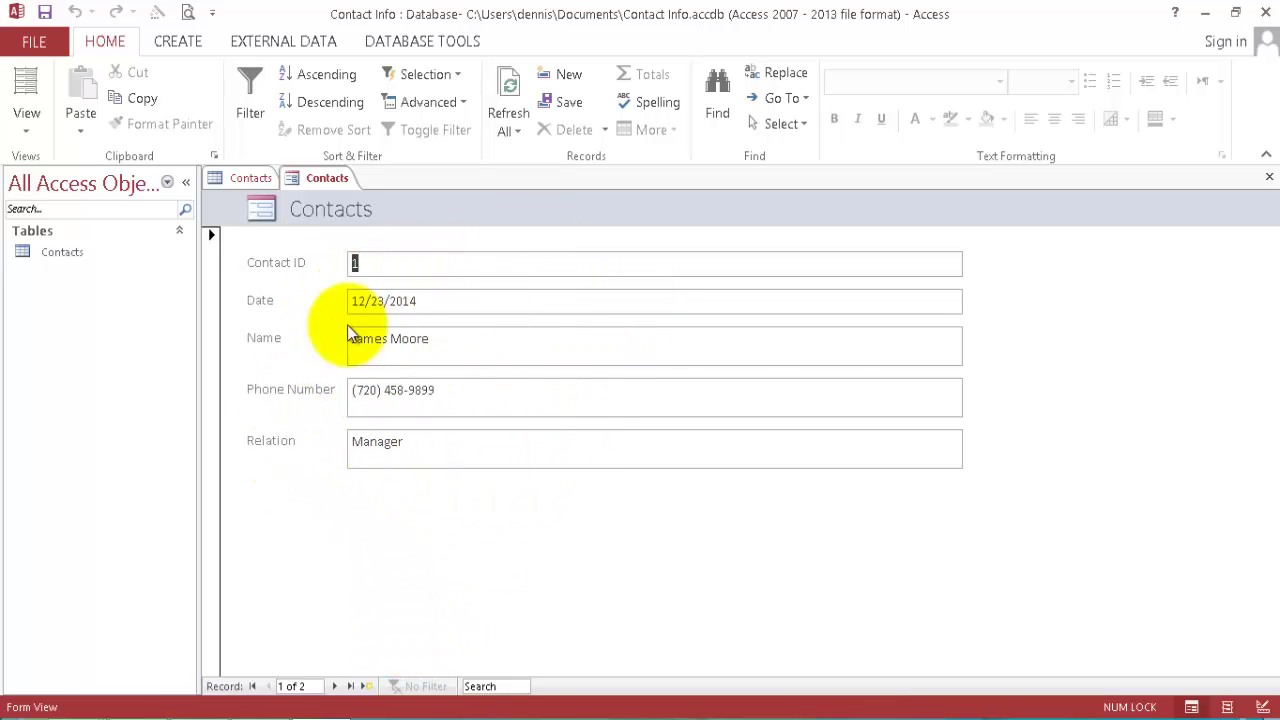
click(245, 178)
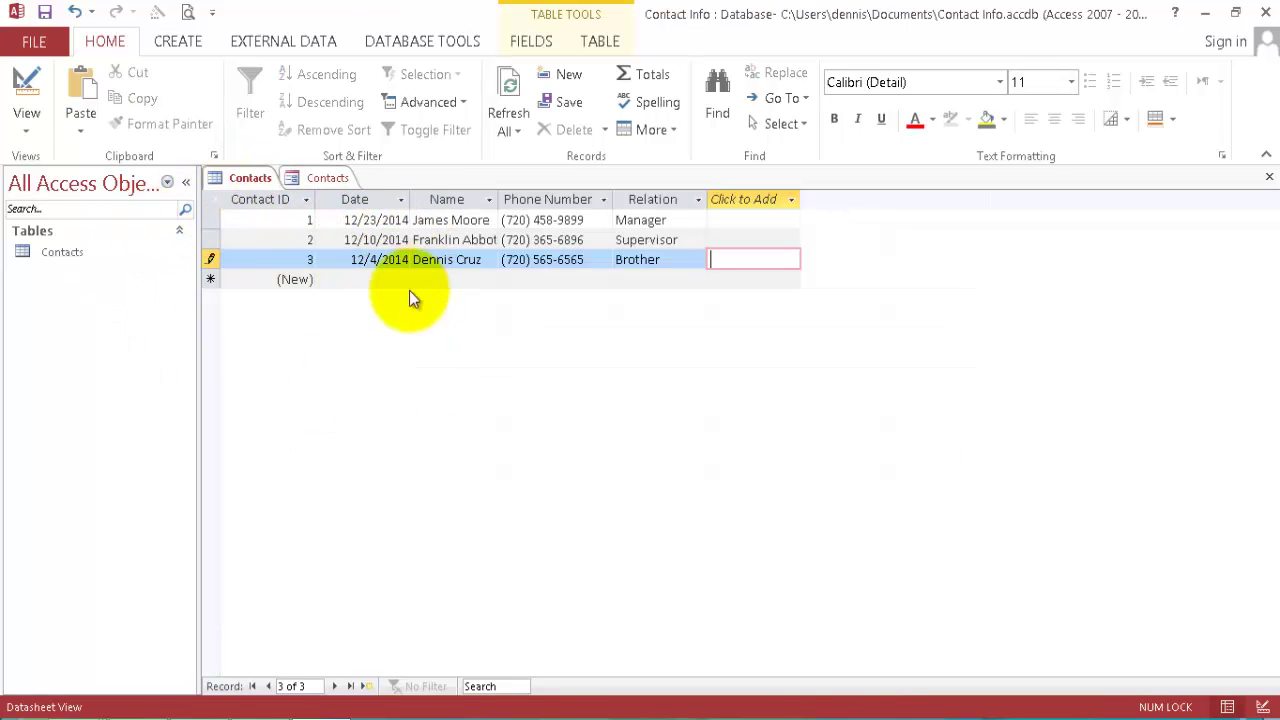
click(333, 178)
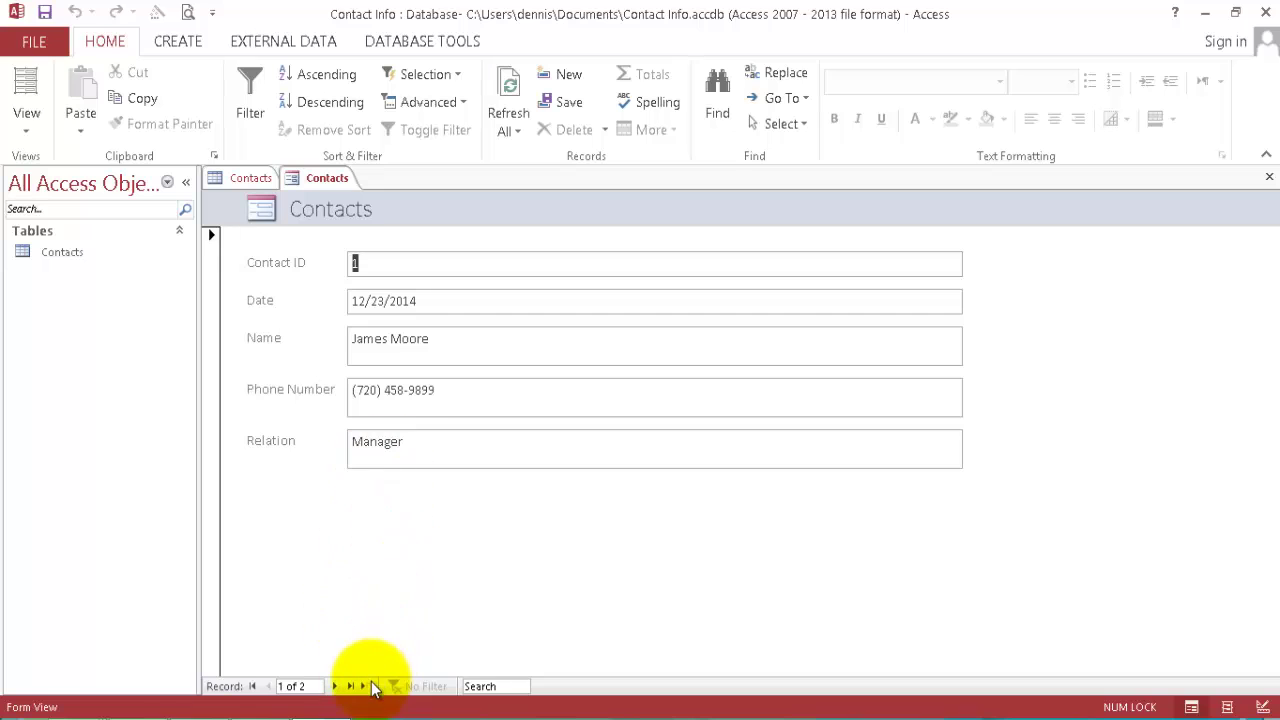
Start a blank form record dated 12/9/2014 and begin the phone number at the start of its mask.
click(366, 687)
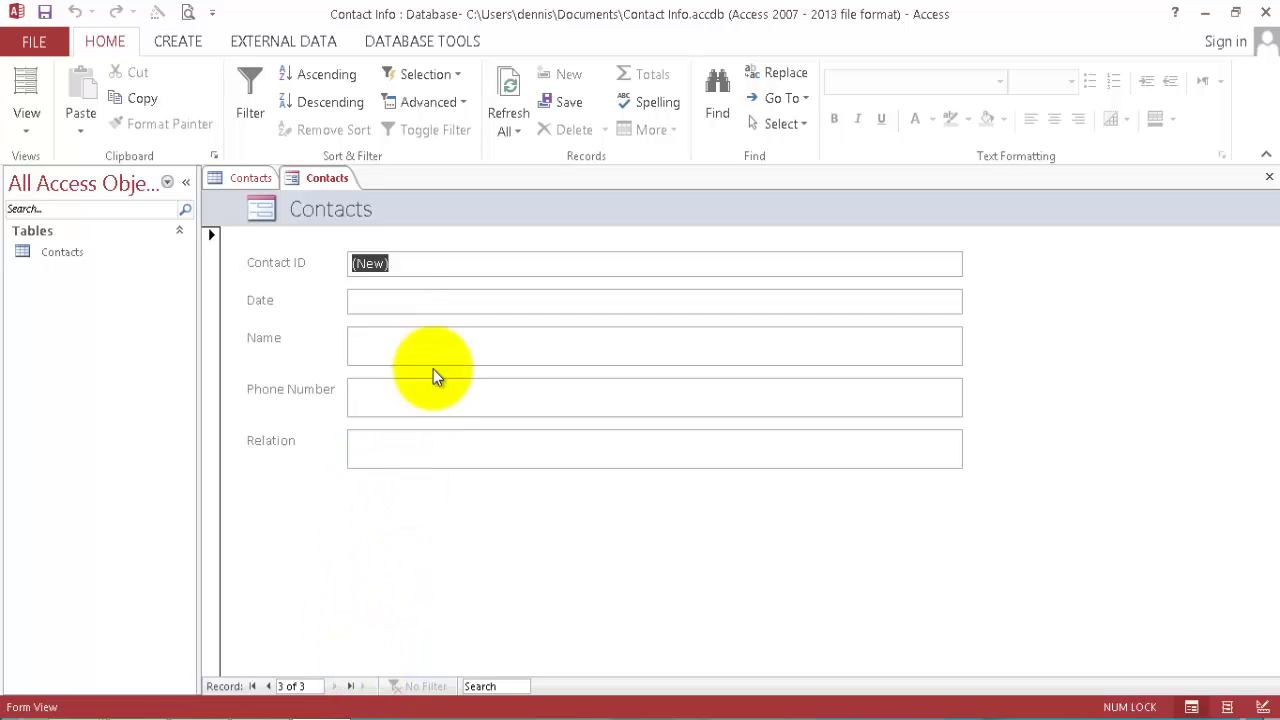
click(407, 300)
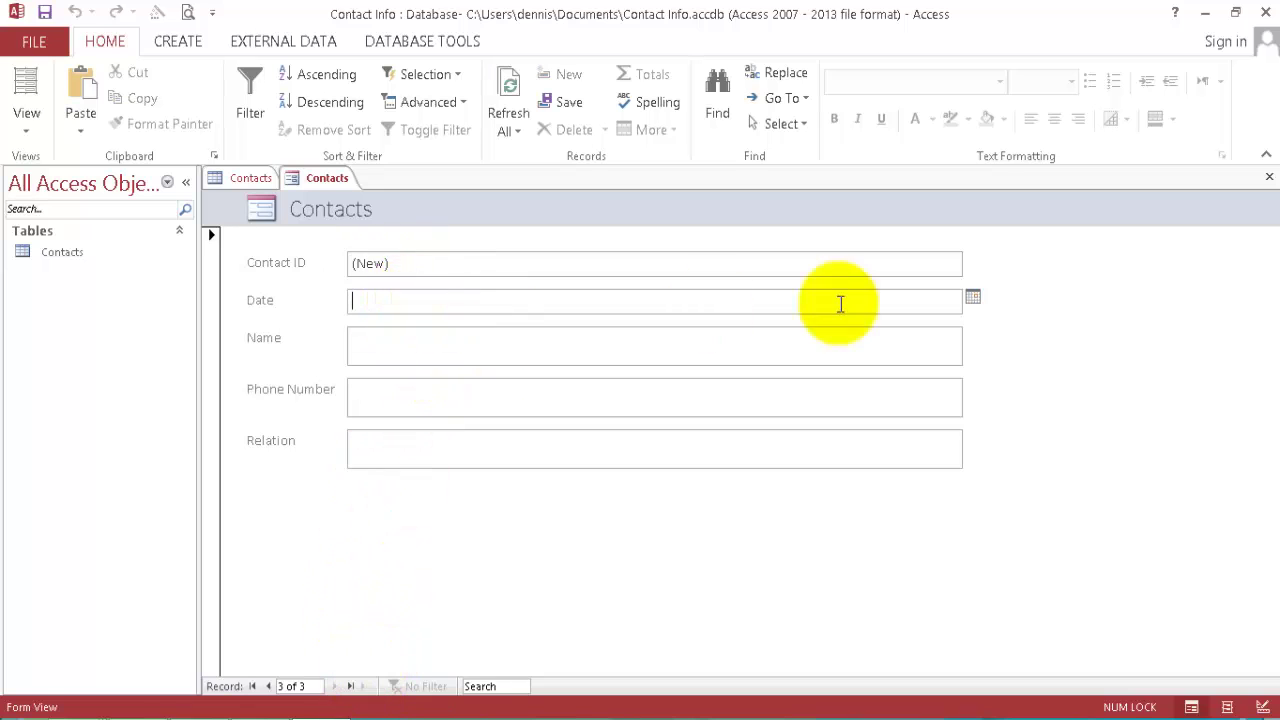
click(973, 299)
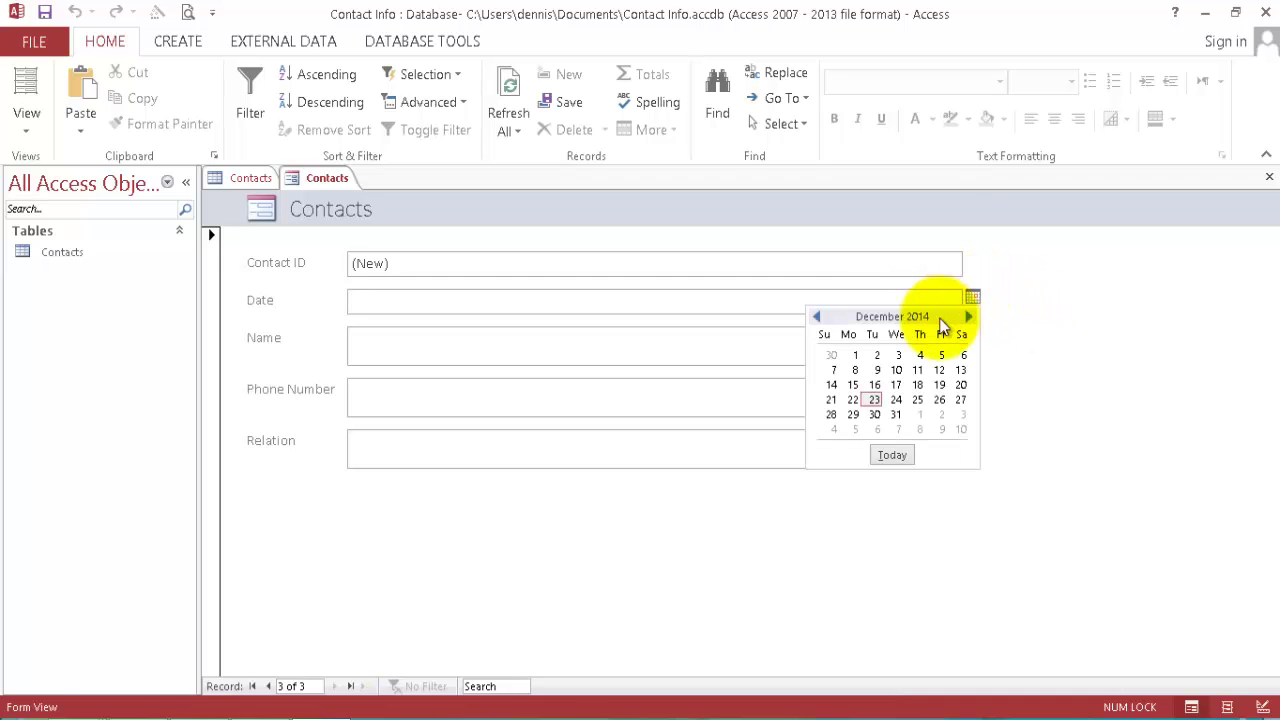
click(878, 370)
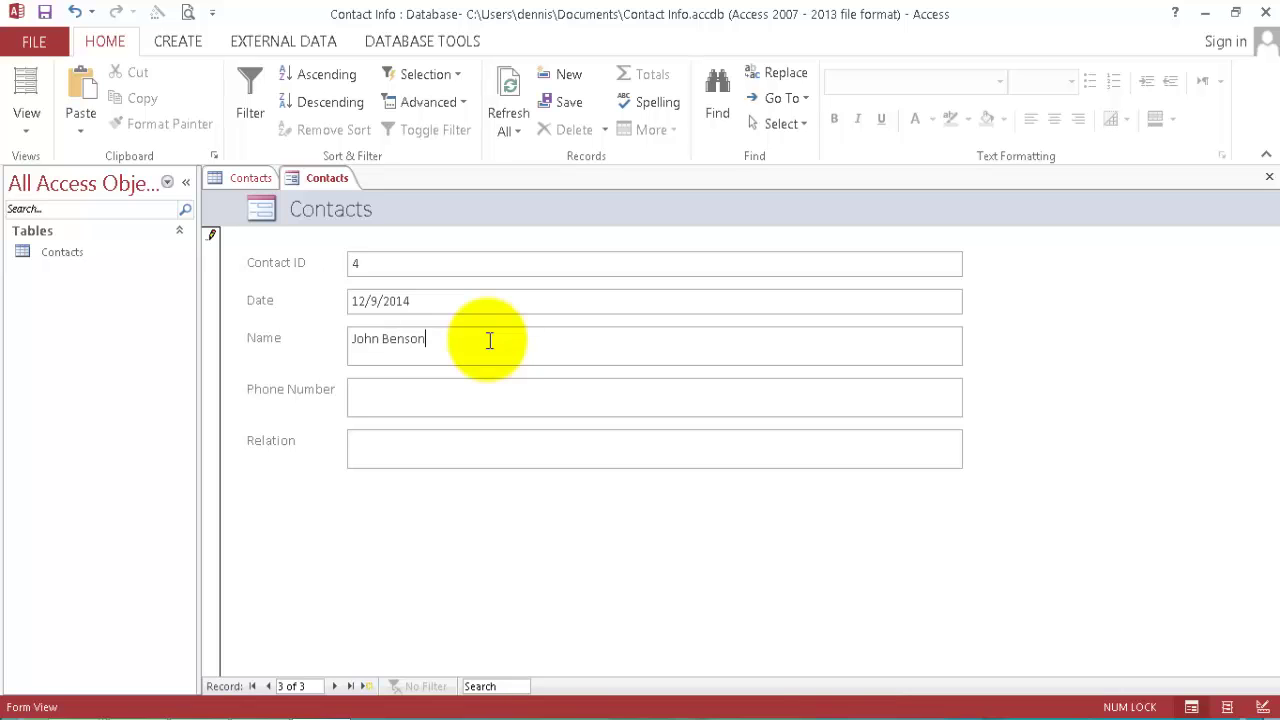
click(466, 393)
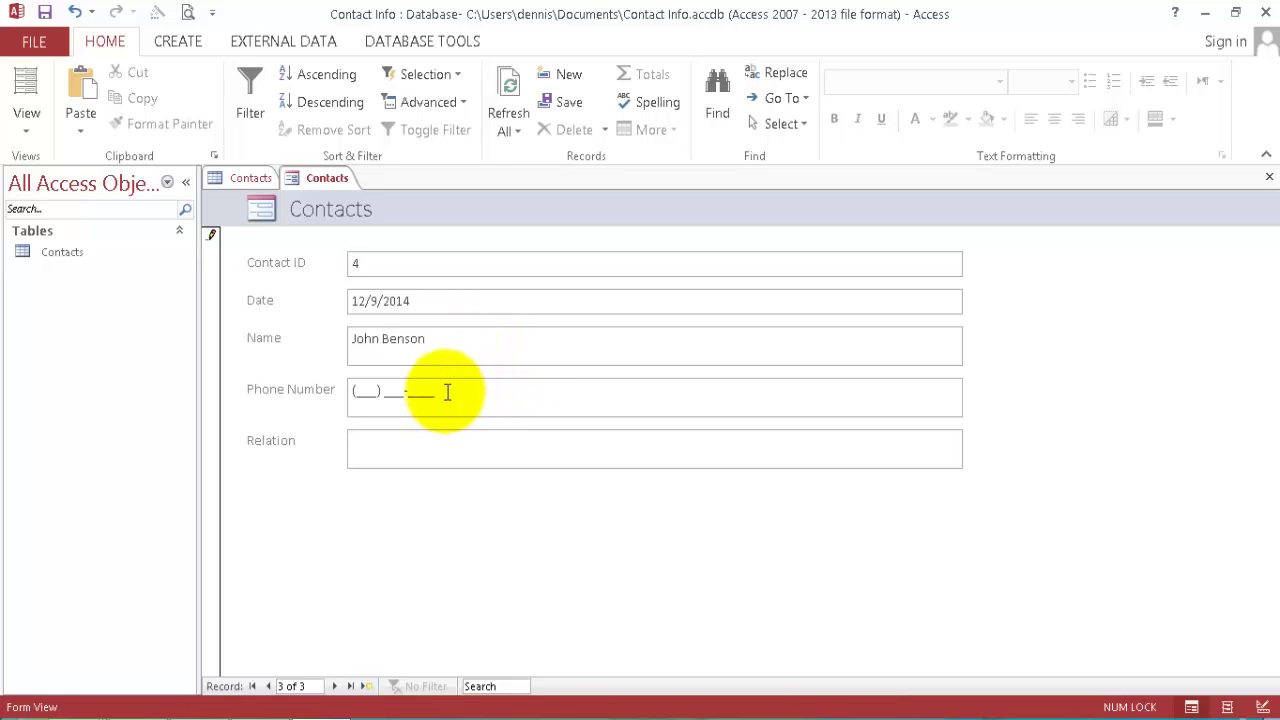
click(357, 392)
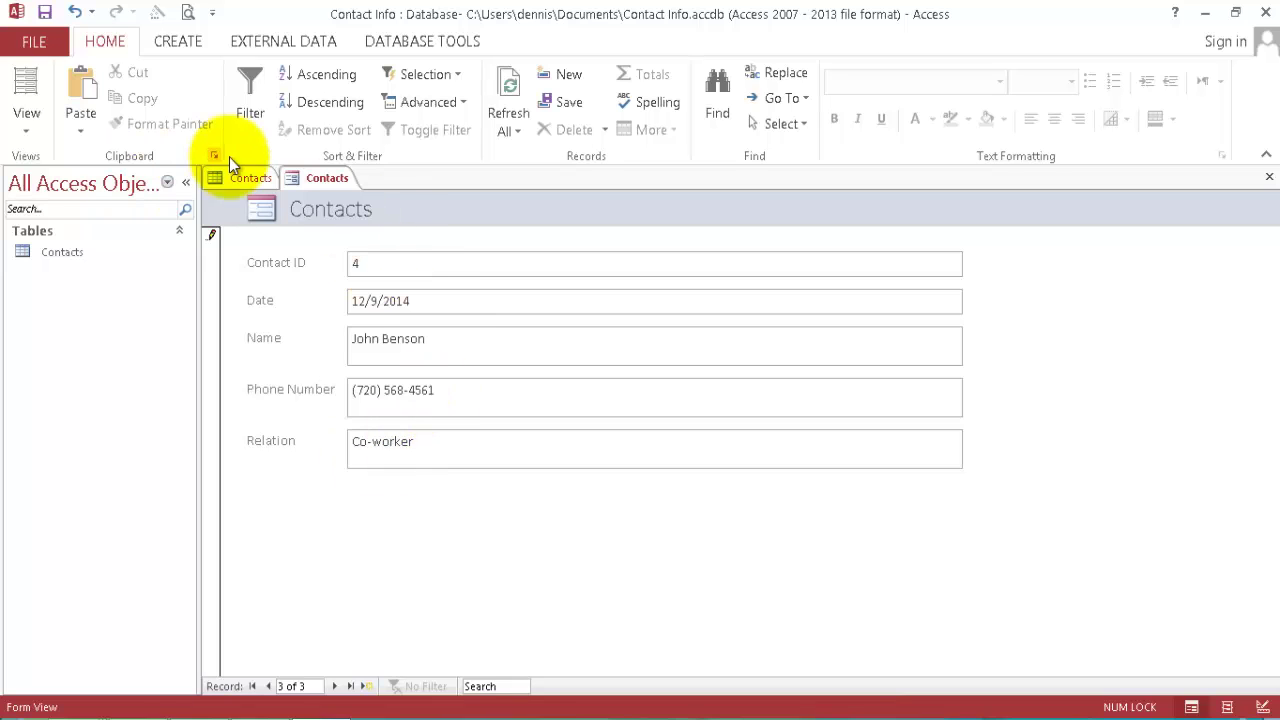
Save the new form to bring up the Save As prompt for naming it.
click(45, 14)
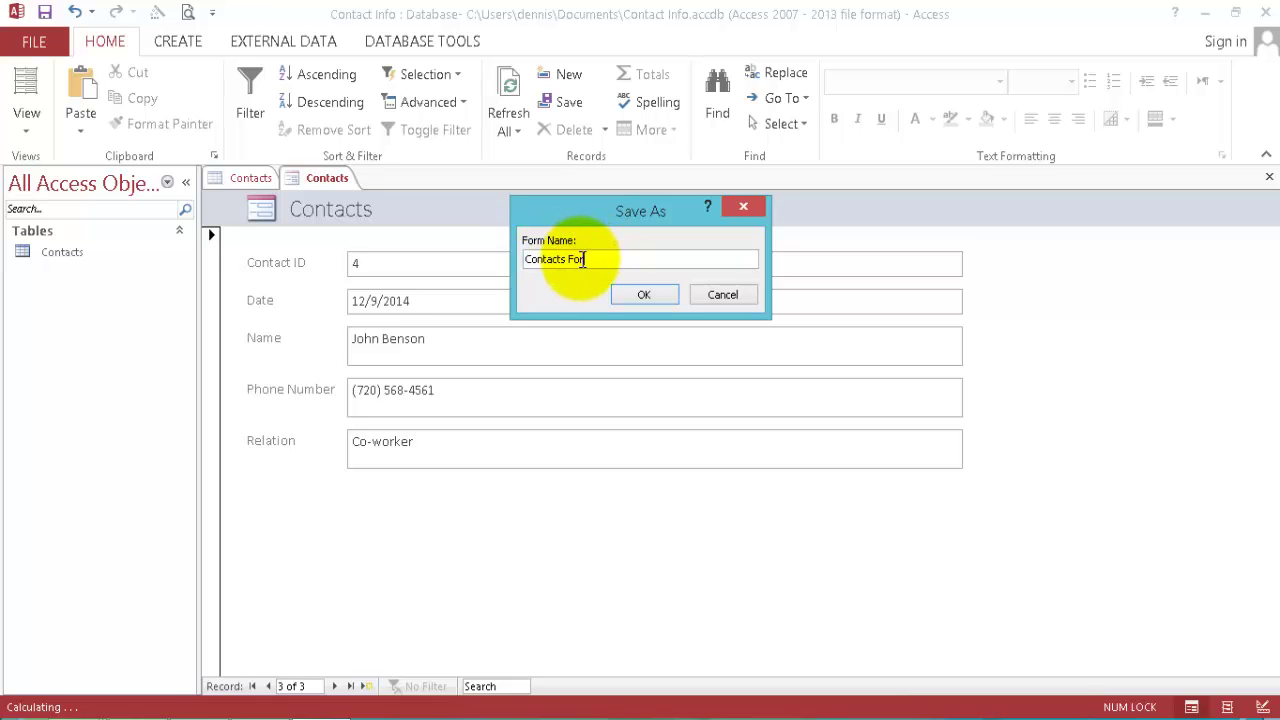
Confirm the name Contacts Form, close all objects keeping layout changes, and reopen the Contacts table.
key(Return)
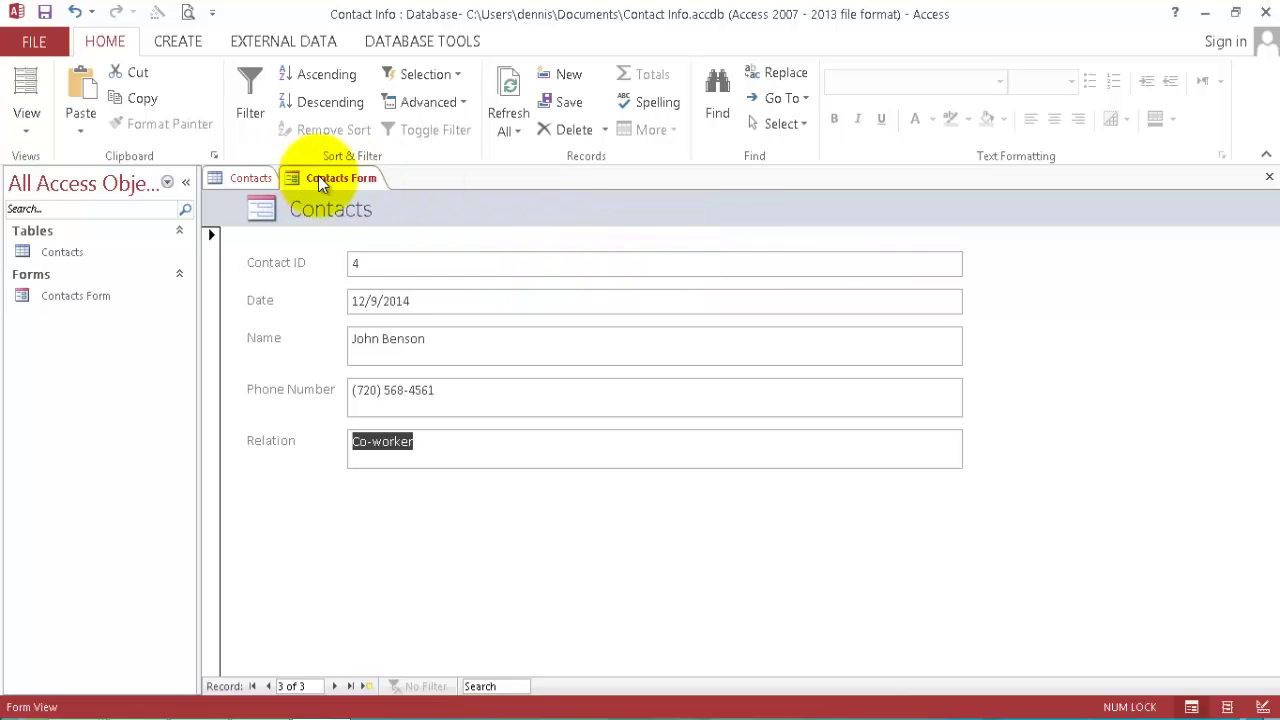
right_click(363, 179)
click(424, 238)
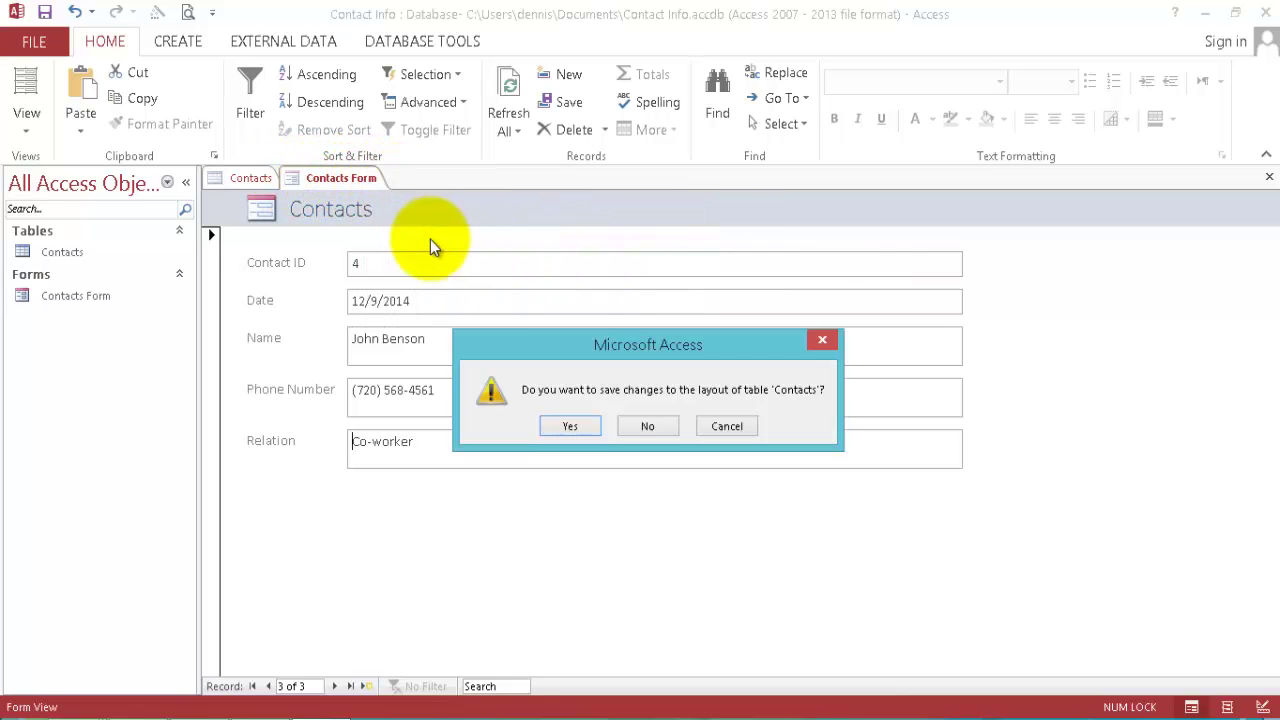
click(570, 426)
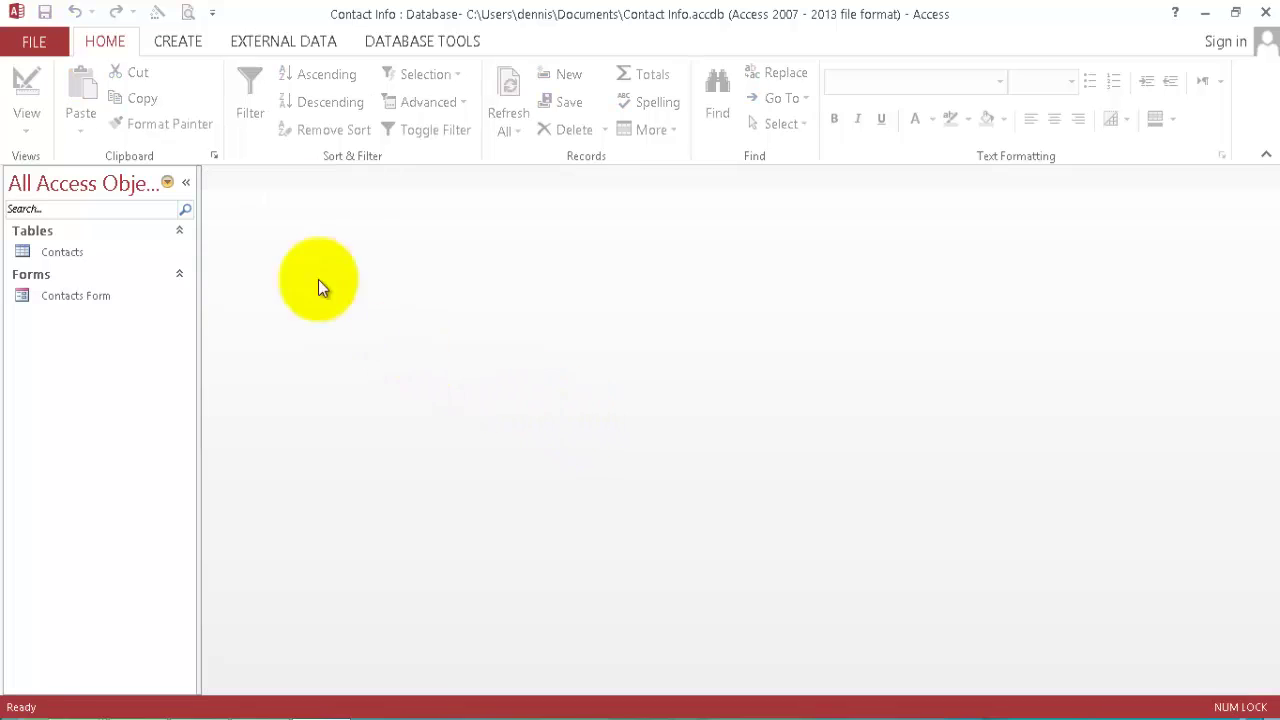
double_click(57, 251)
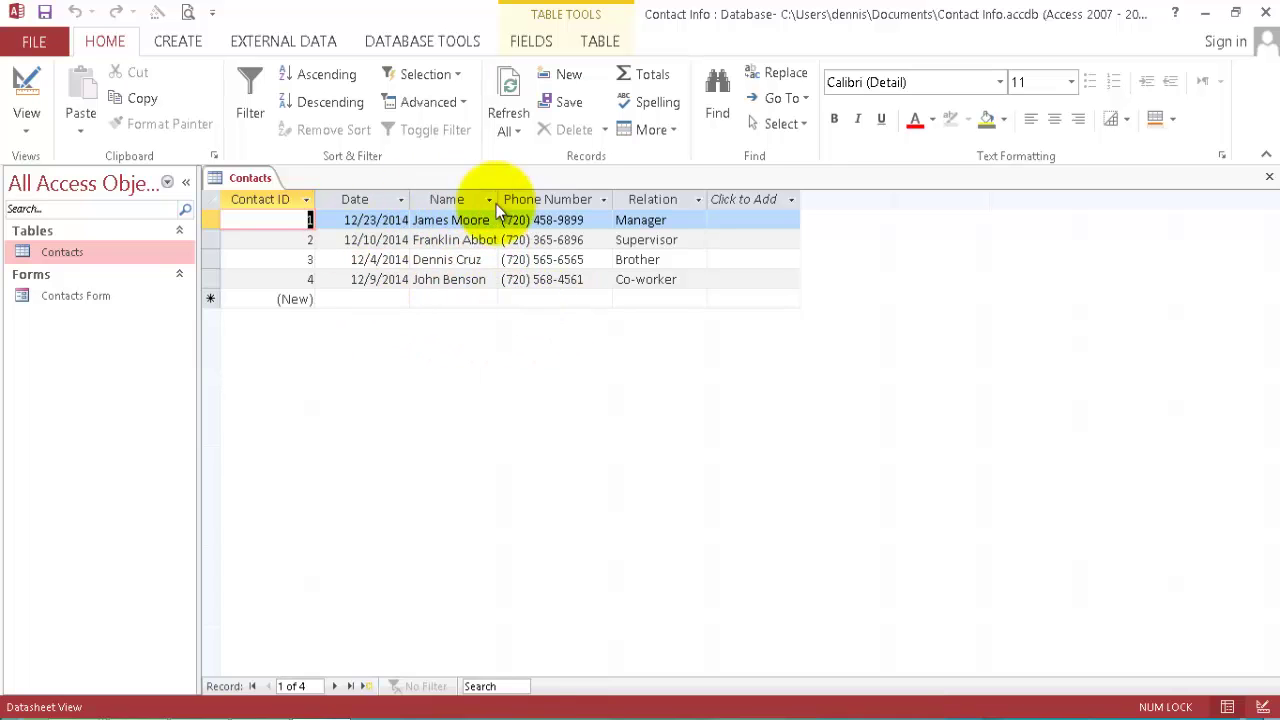
Create a basic Report from the open Contacts table using the Create ribbon.
click(191, 45)
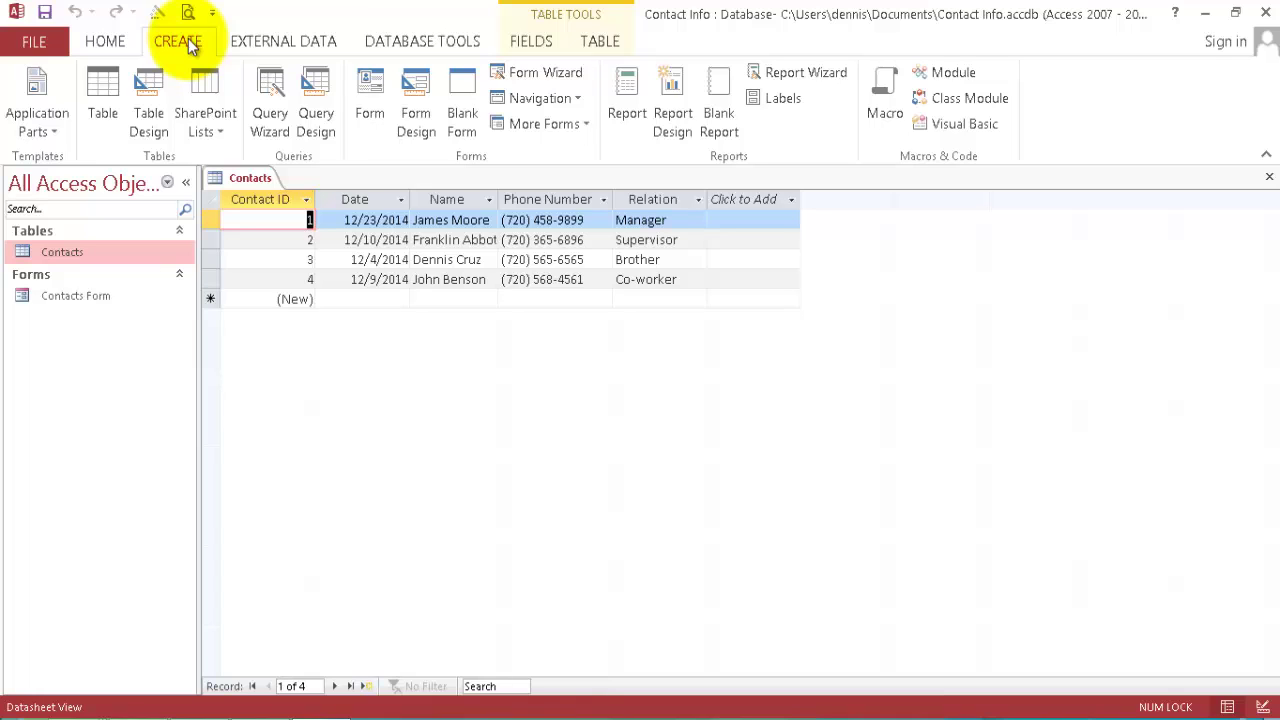
click(623, 87)
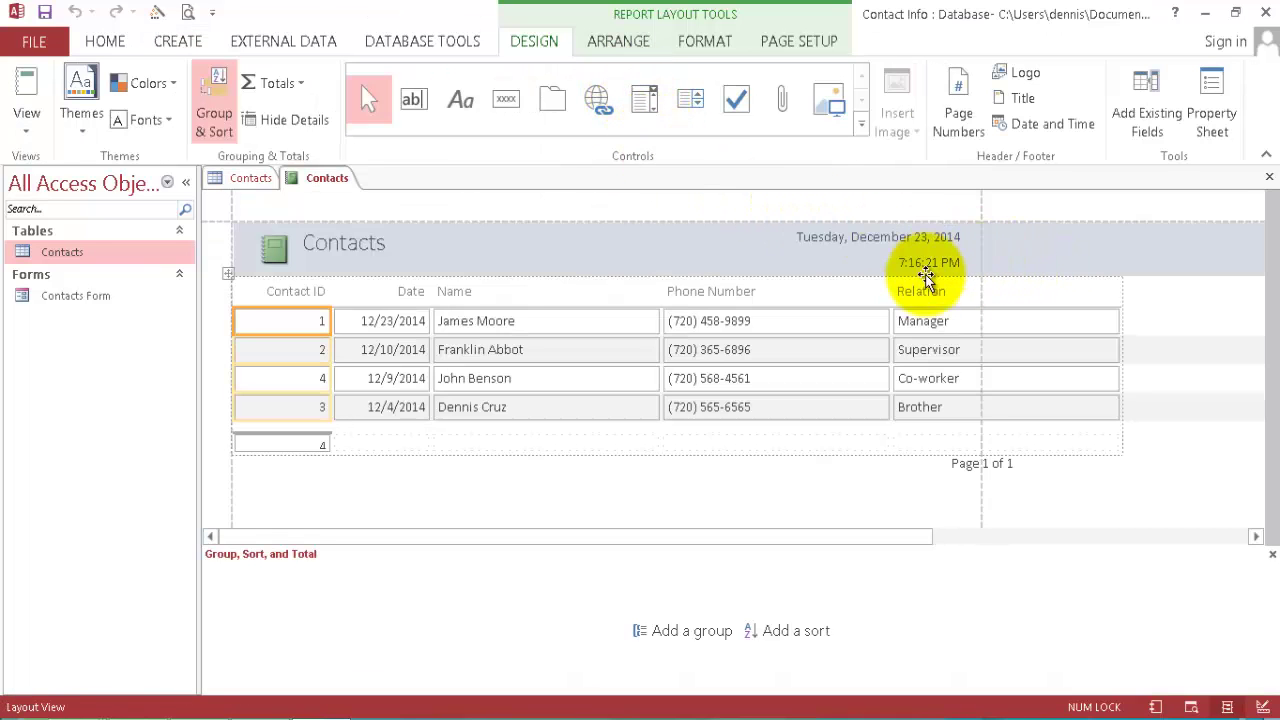
Rename the report title from Contacts to Contacts Report.
click(366, 245)
click(386, 246)
double_click(400, 243)
click(405, 243)
text(re)
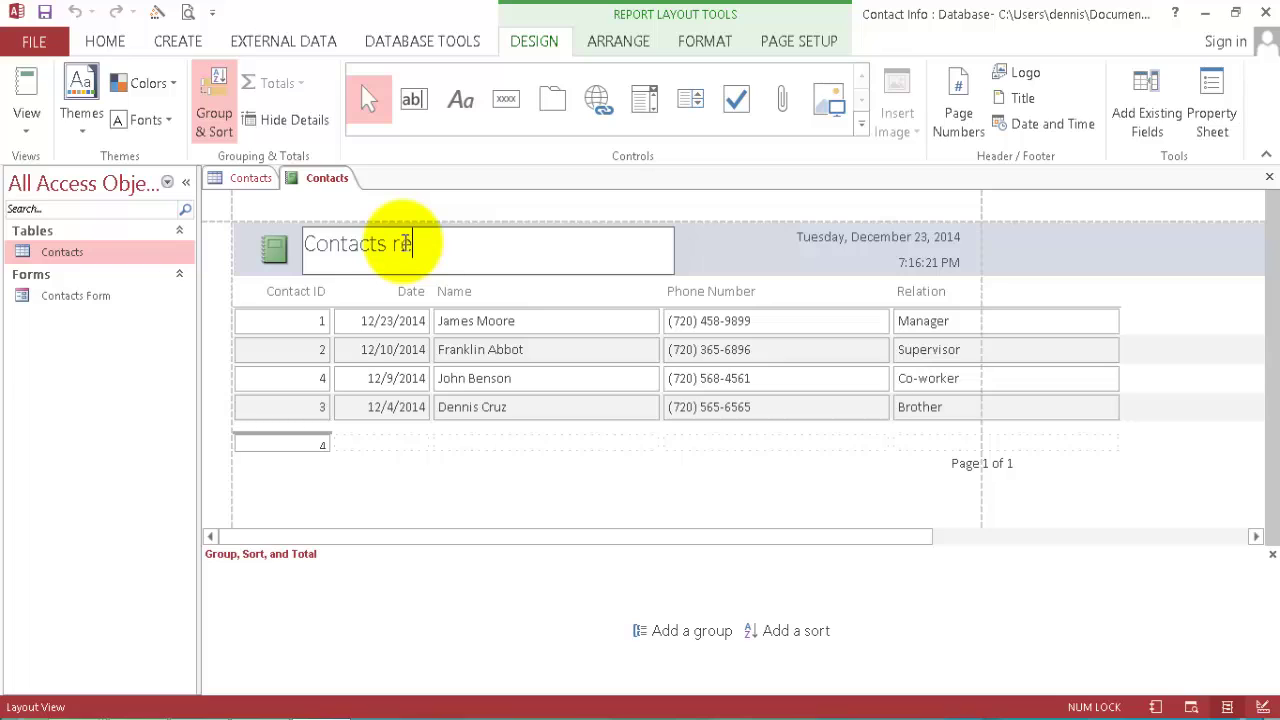
key(BackSpace)
key(BackSpace)
text(Report)
Delete the header date, header time and Page 1 of 1 page-number text.
click(871, 243)
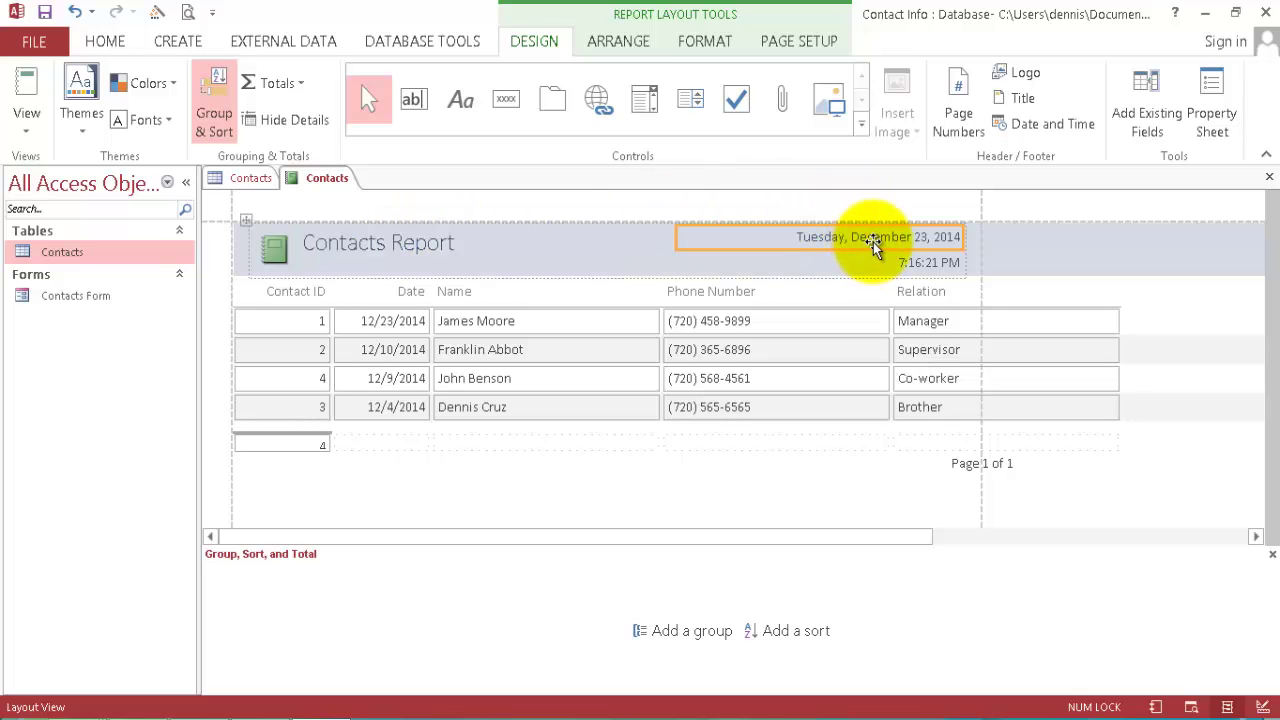
key(Delete)
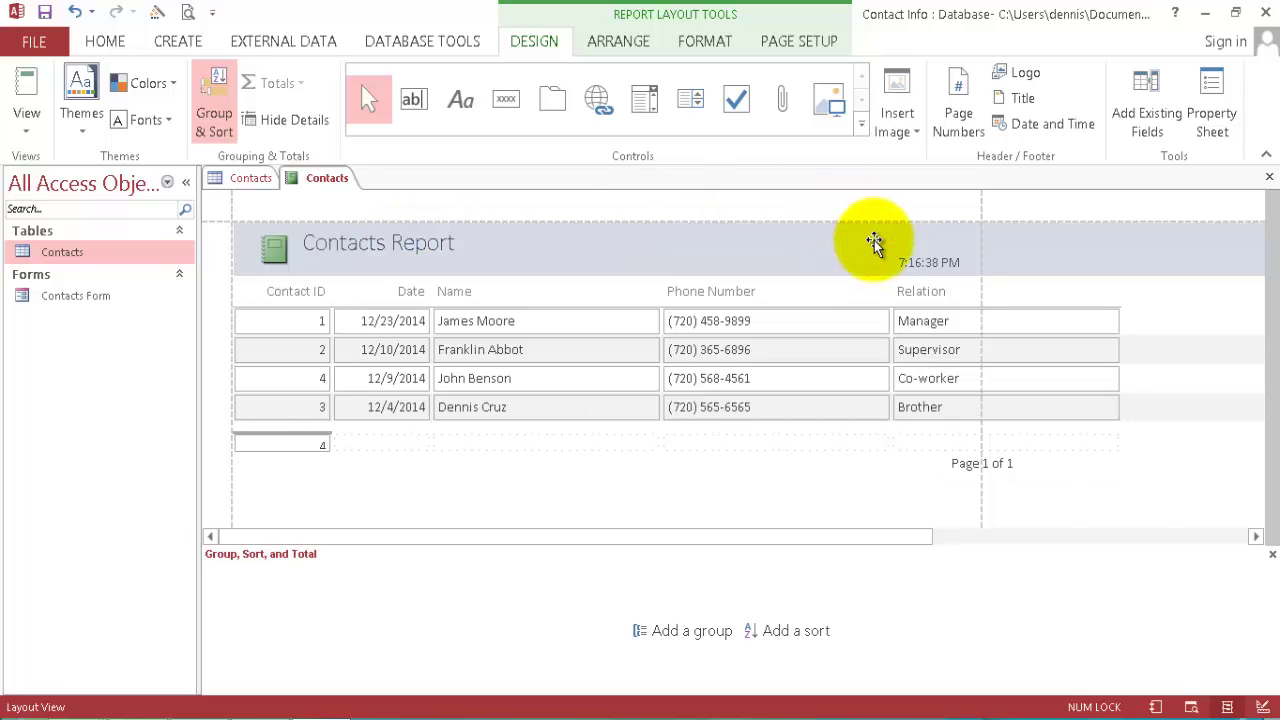
click(938, 263)
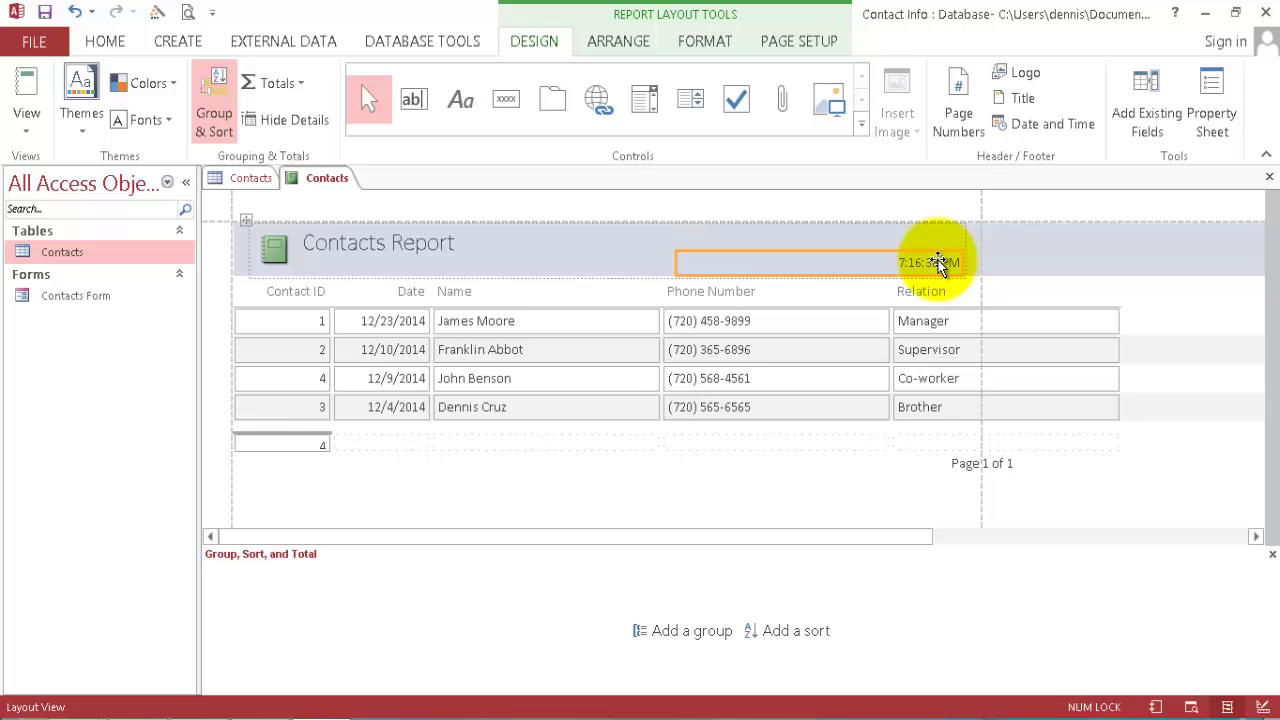
key(Delete)
click(986, 466)
key(Delete)
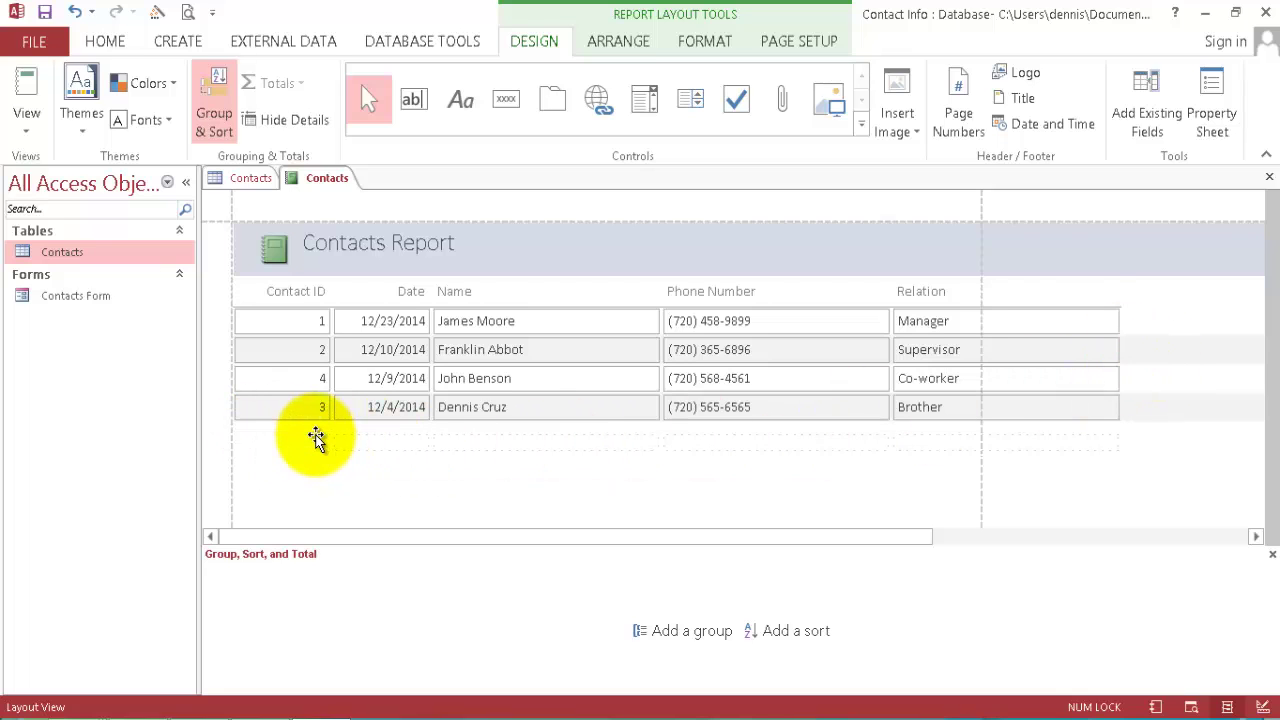
Make the record count box taller and narrow the Relation and Name columns.
click(314, 443)
drag(325, 450, 330, 460)
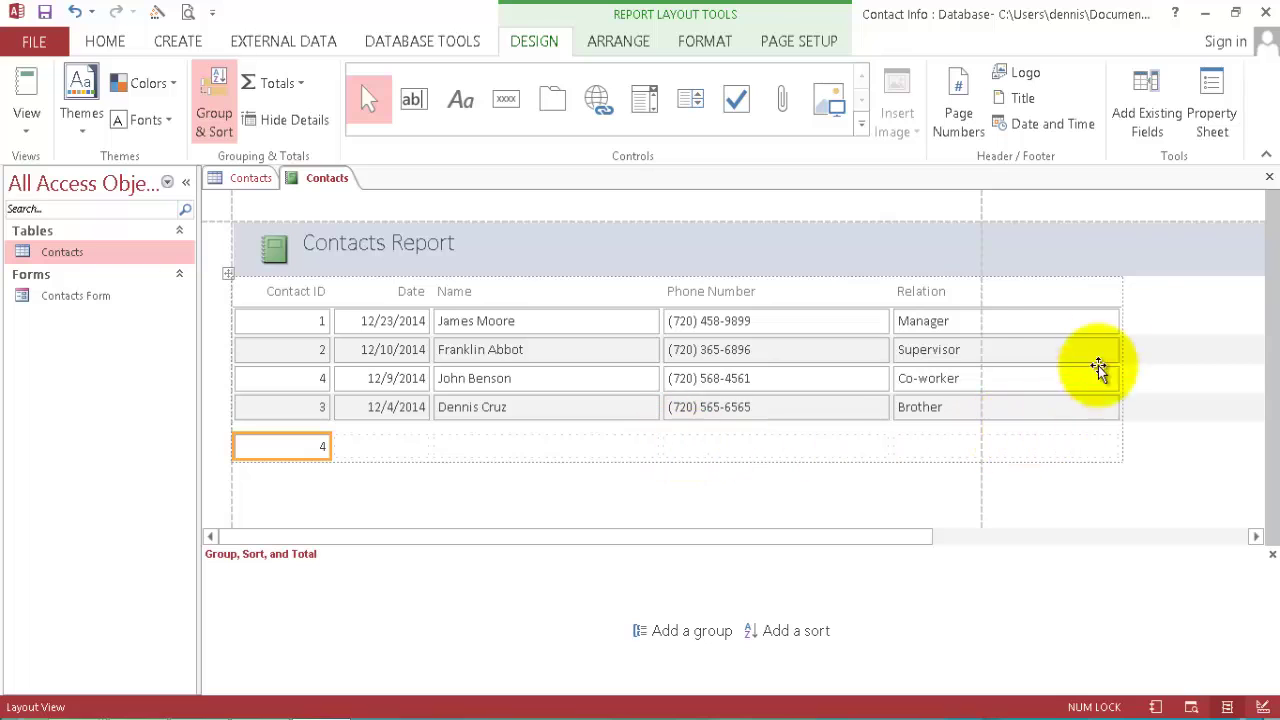
click(1119, 285)
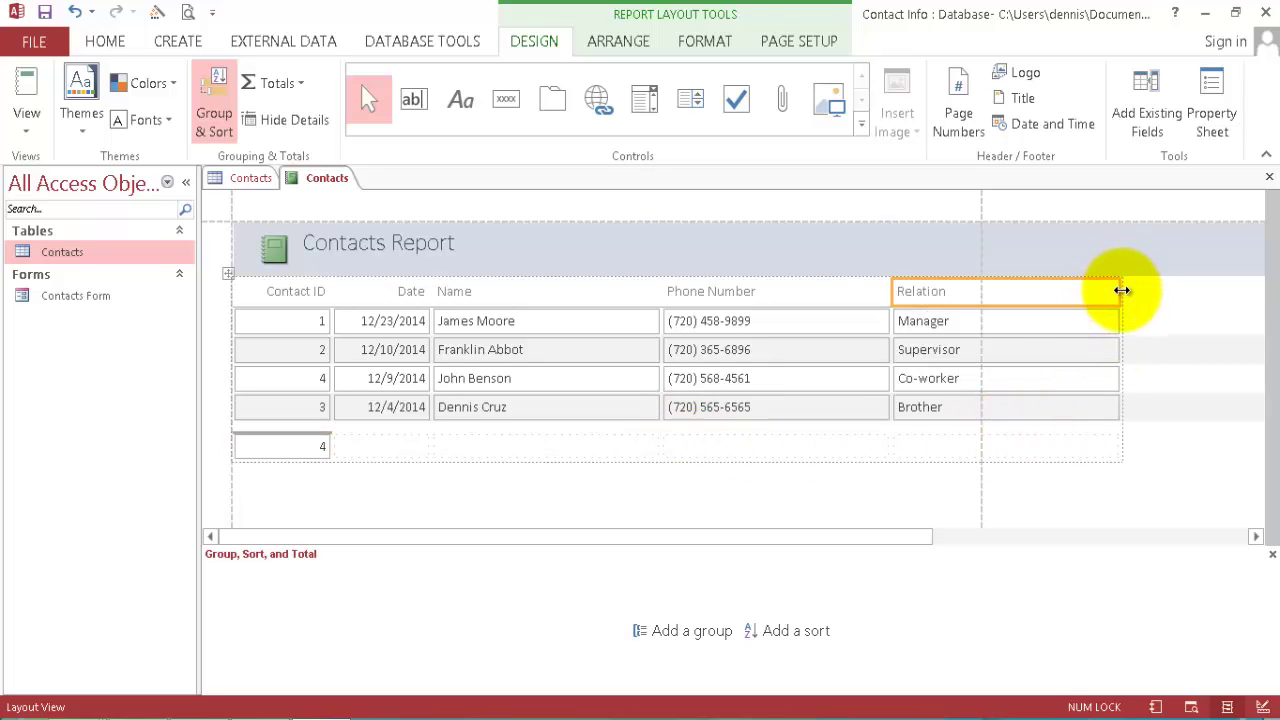
drag(1117, 290, 1000, 291)
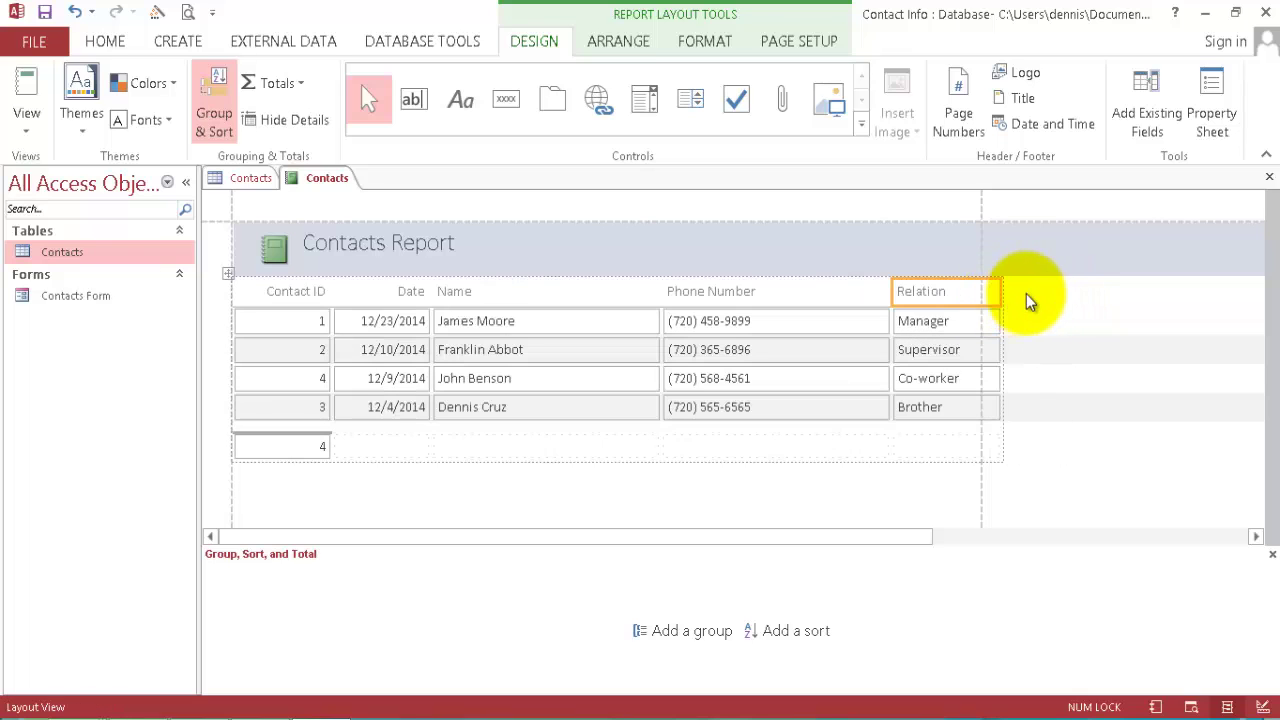
click(650, 318)
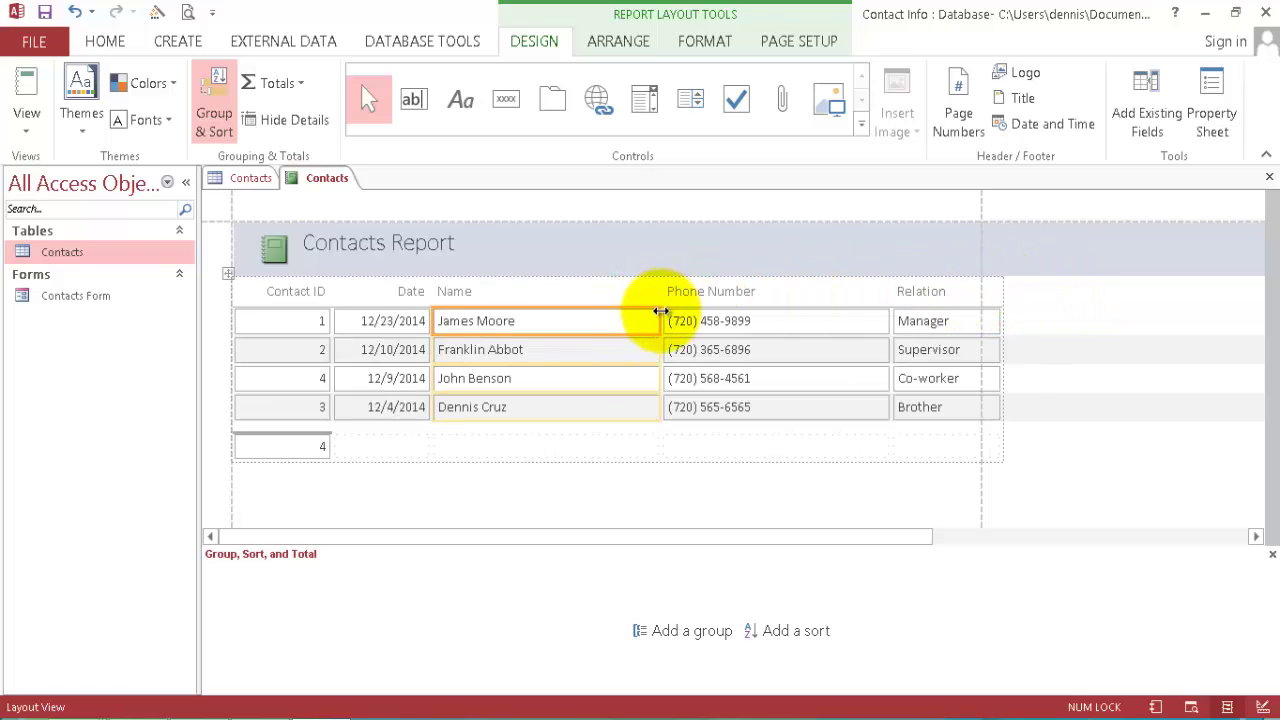
drag(661, 317, 581, 319)
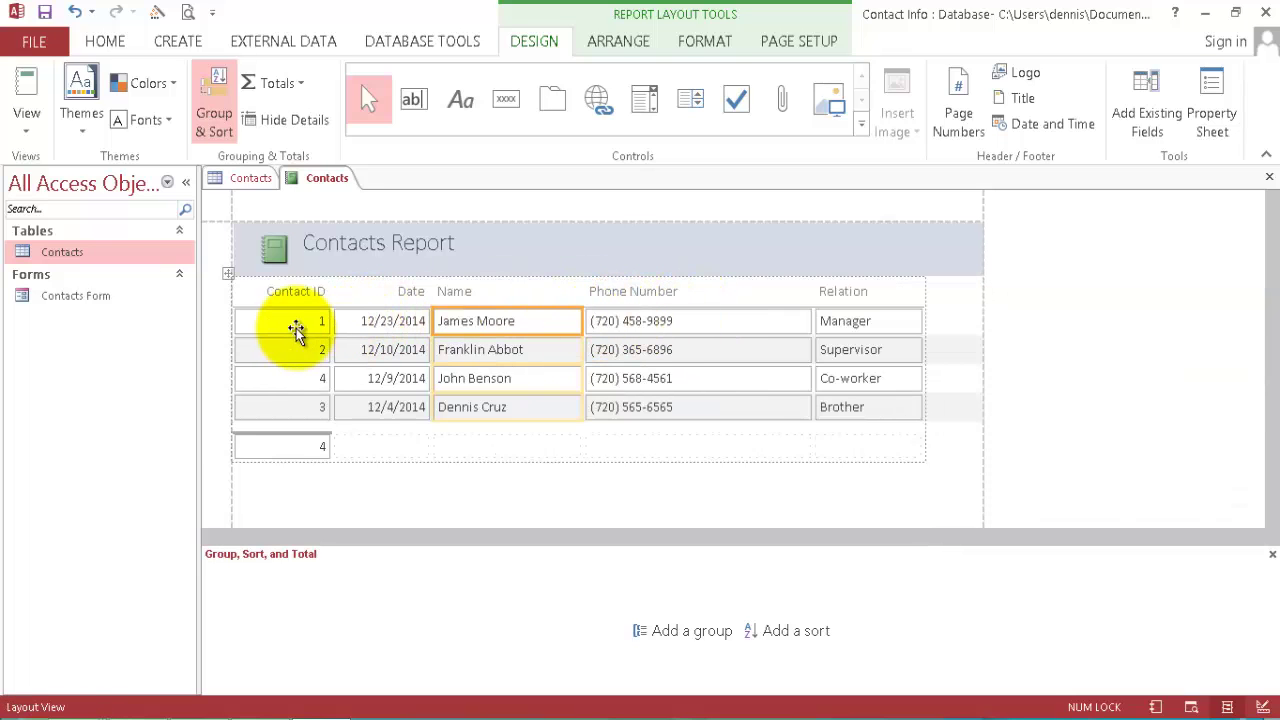
Narrow the Contact ID column to fit its heading and view the report in Report View.
click(314, 323)
drag(331, 321, 313, 320)
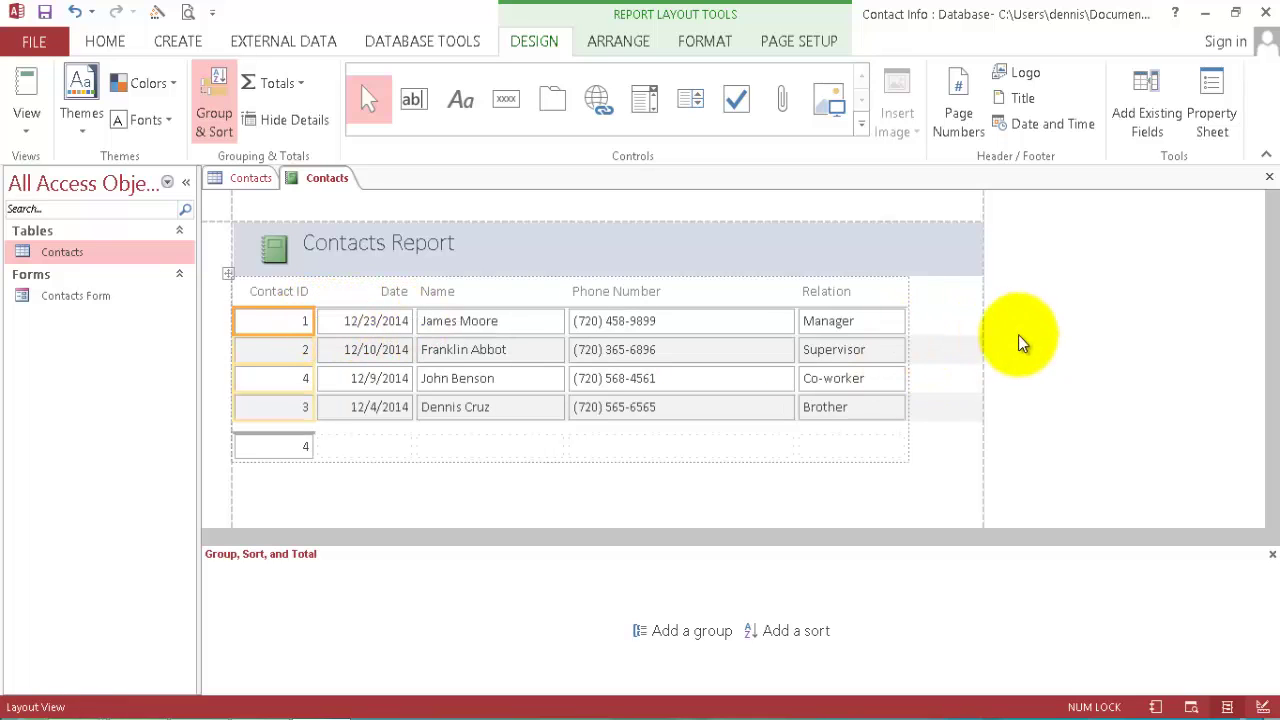
click(40, 92)
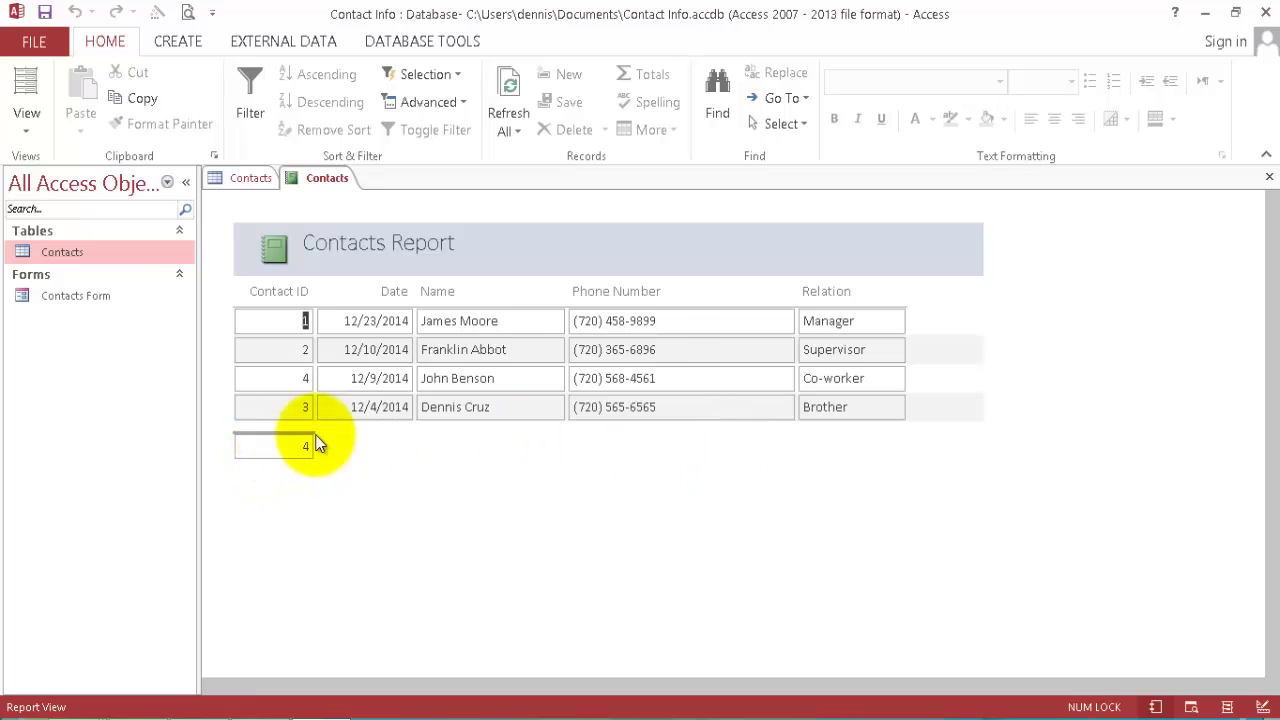
click(333, 456)
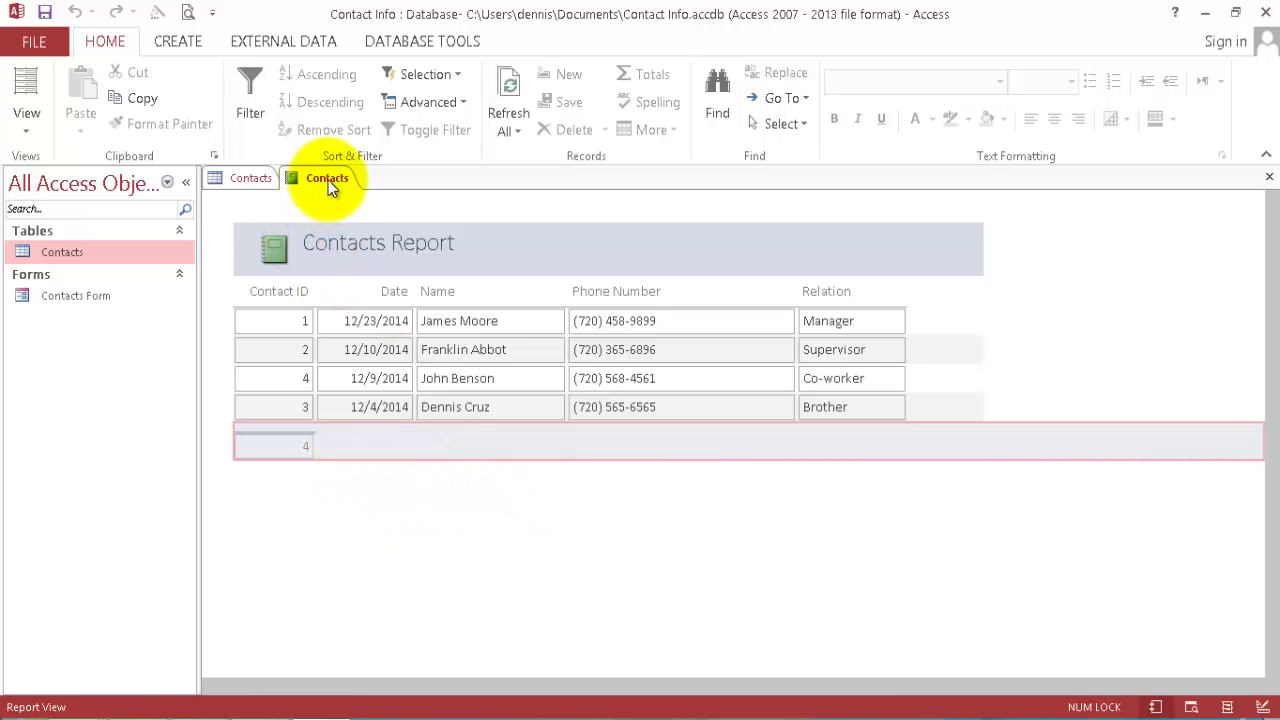
Save the report under the name Contacts Report and close its tab.
click(28, 92)
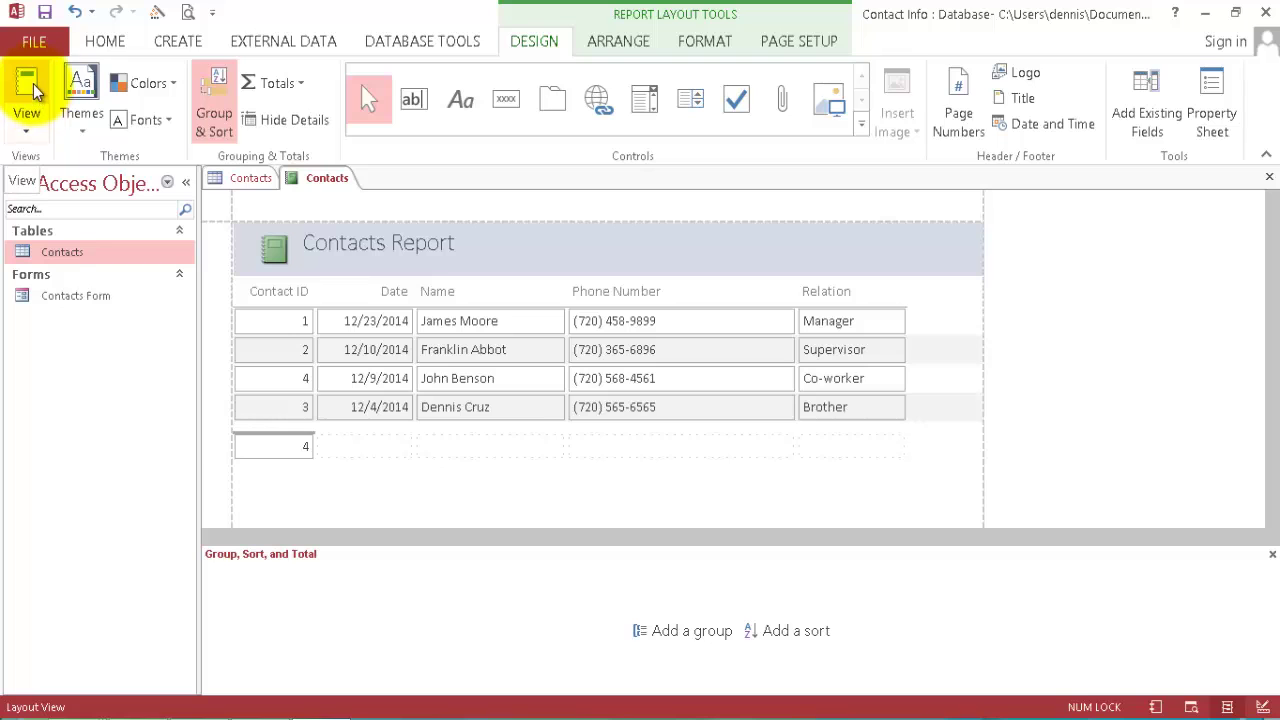
click(30, 92)
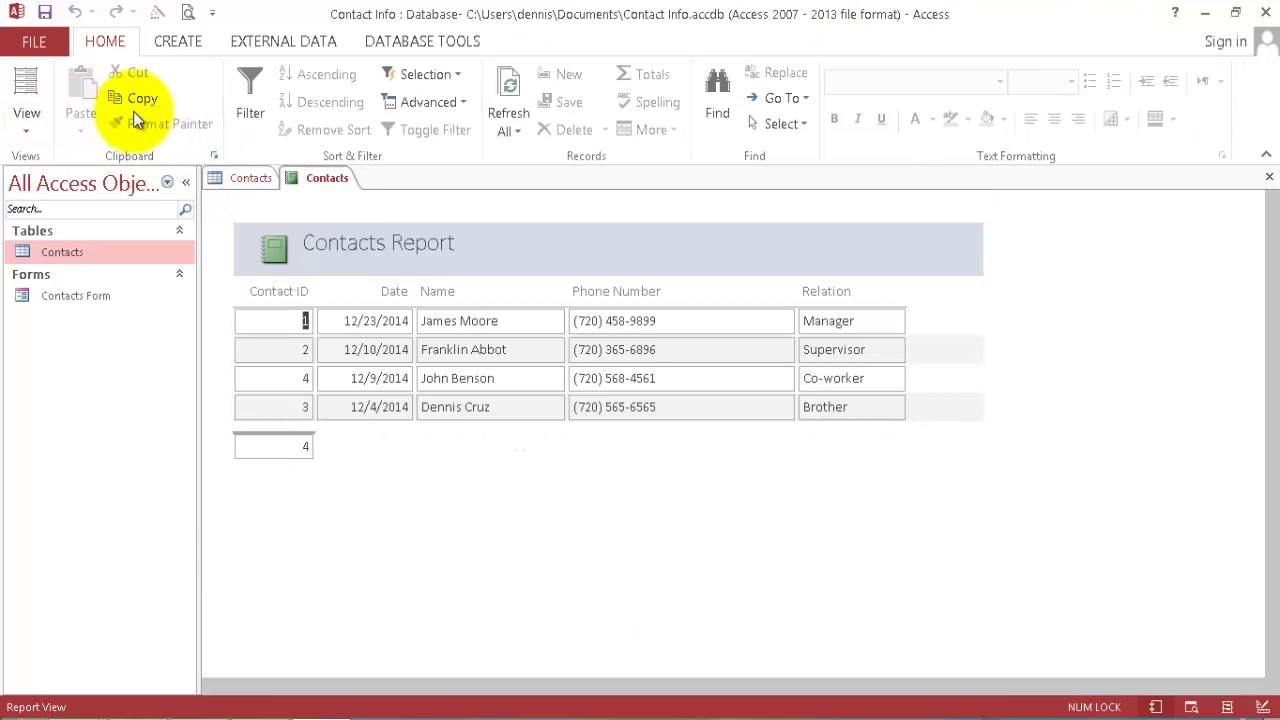
click(45, 12)
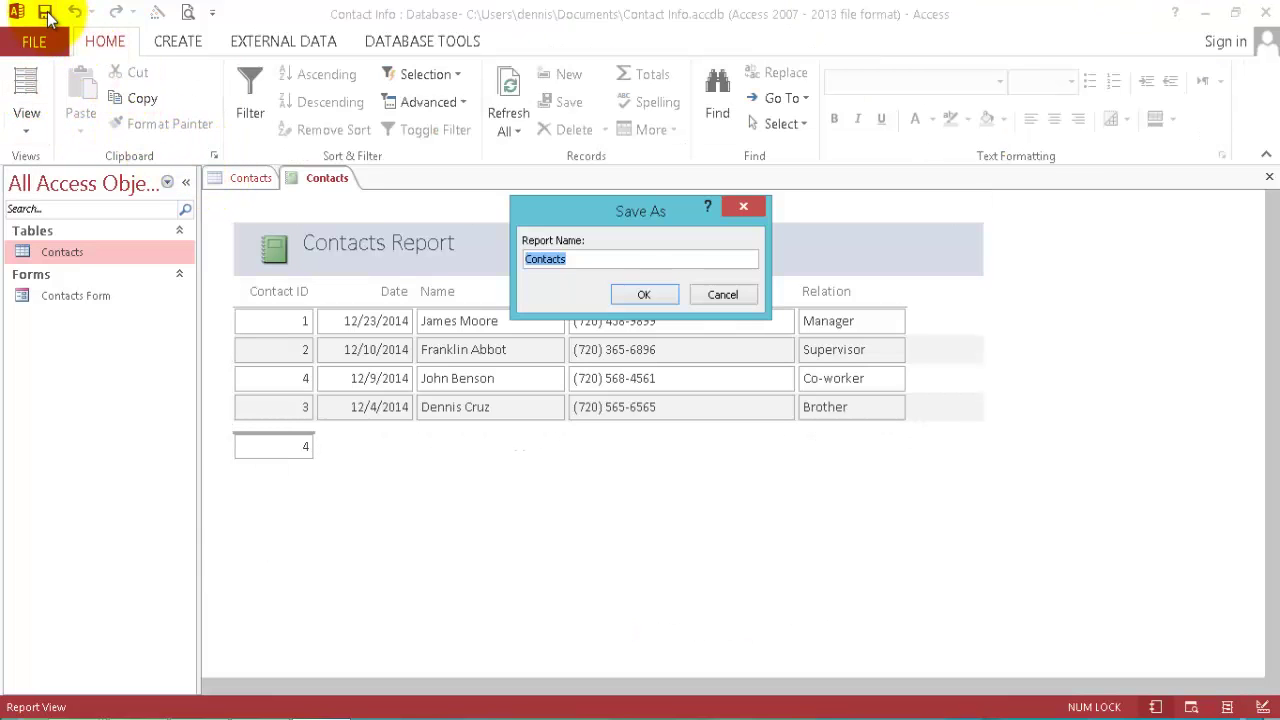
click(581, 259)
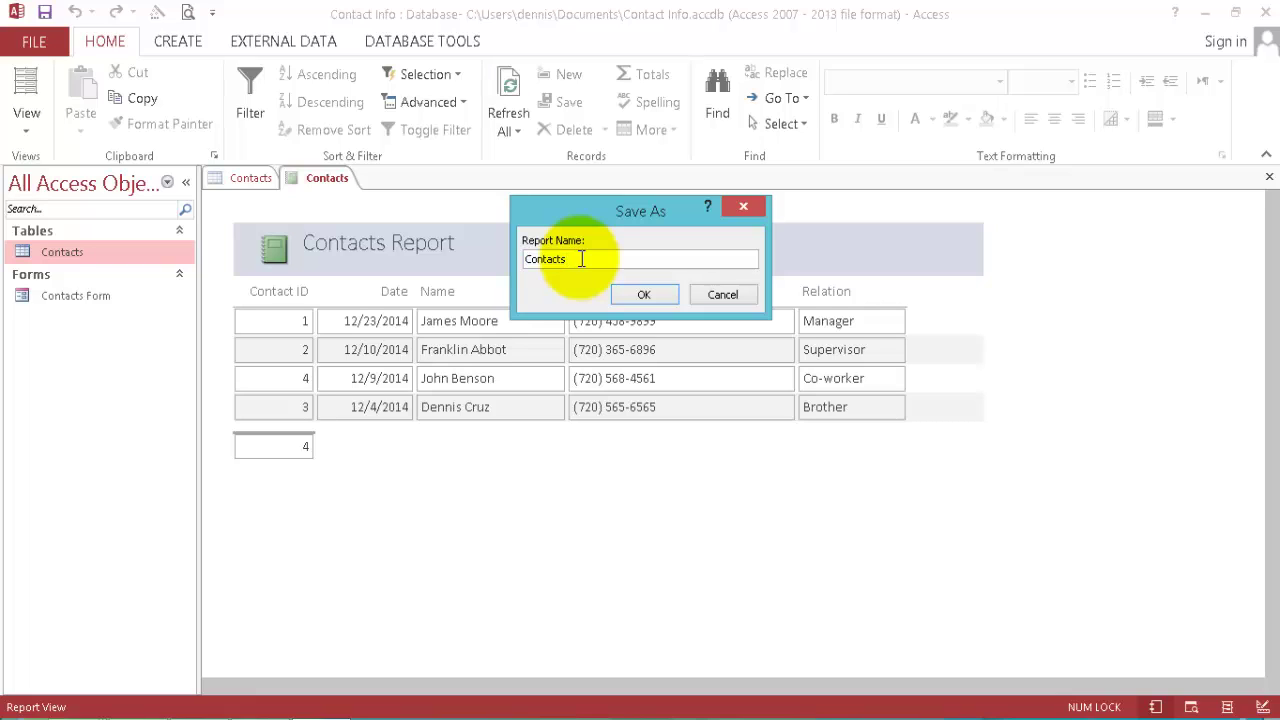
text(Report)
key(Return)
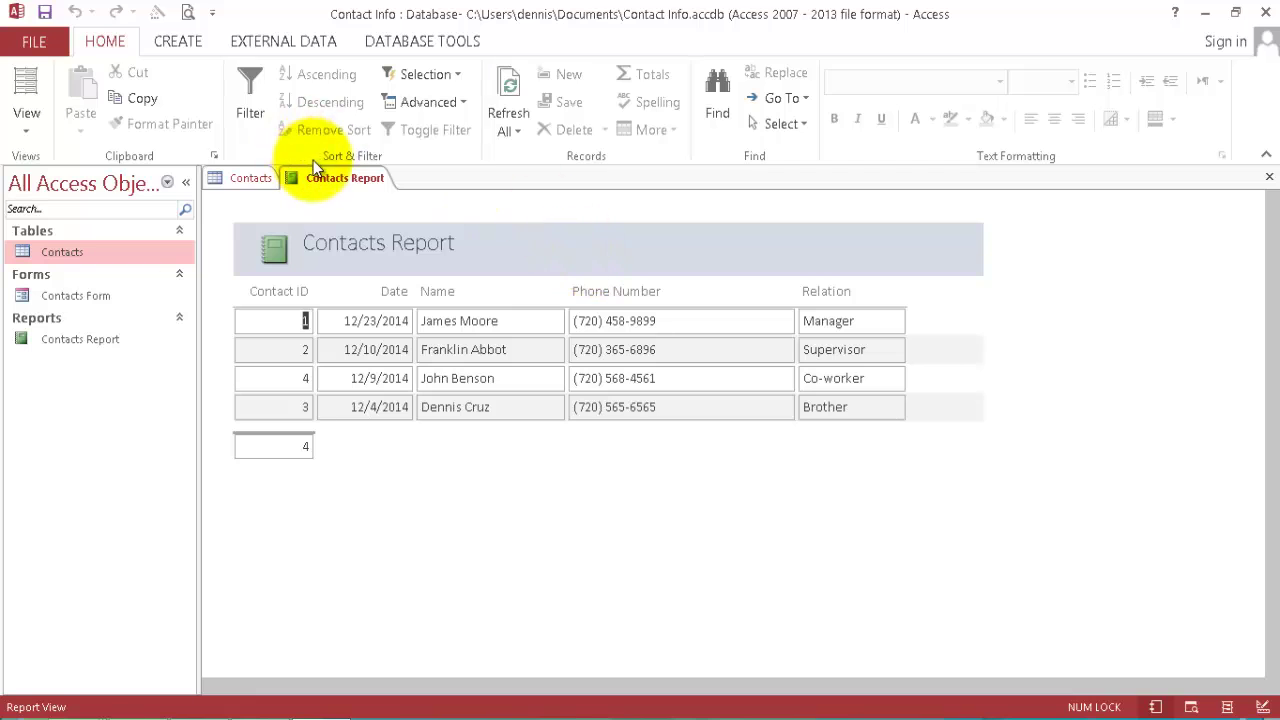
right_click(318, 177)
click(397, 208)
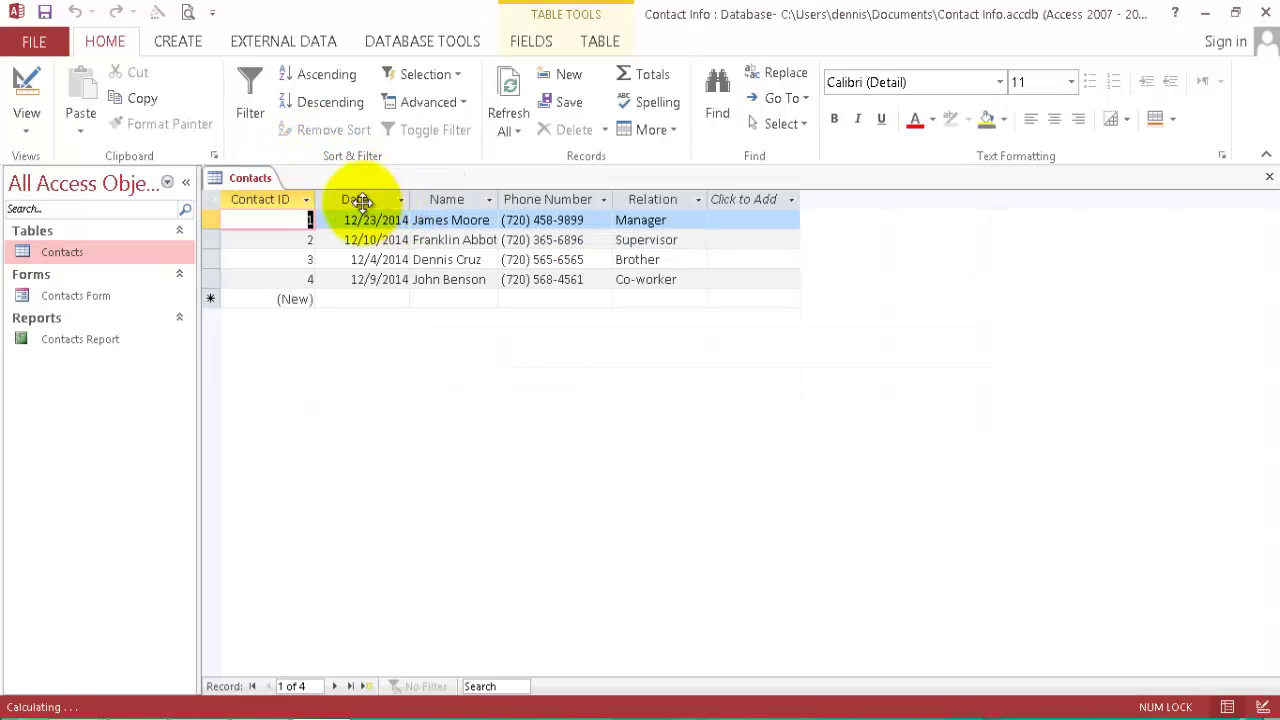
Start a new table record dated 12/1/2014 and enter the contact's name.
click(325, 300)
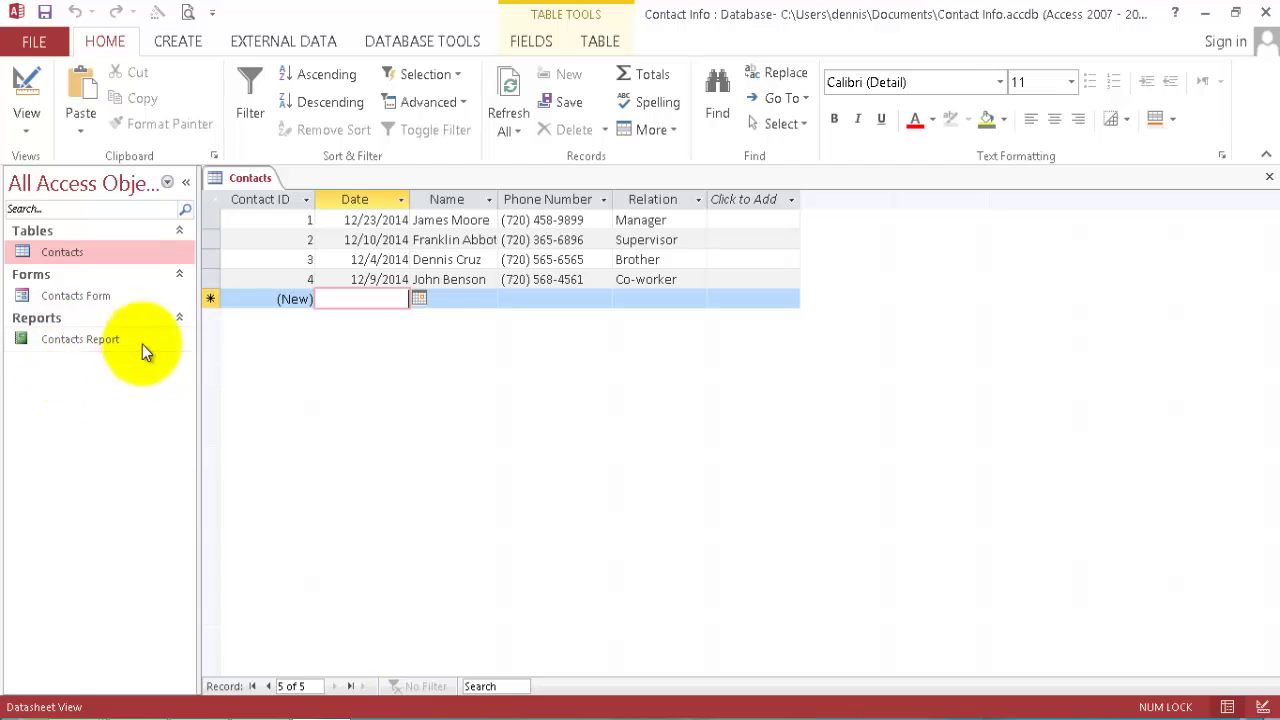
click(416, 300)
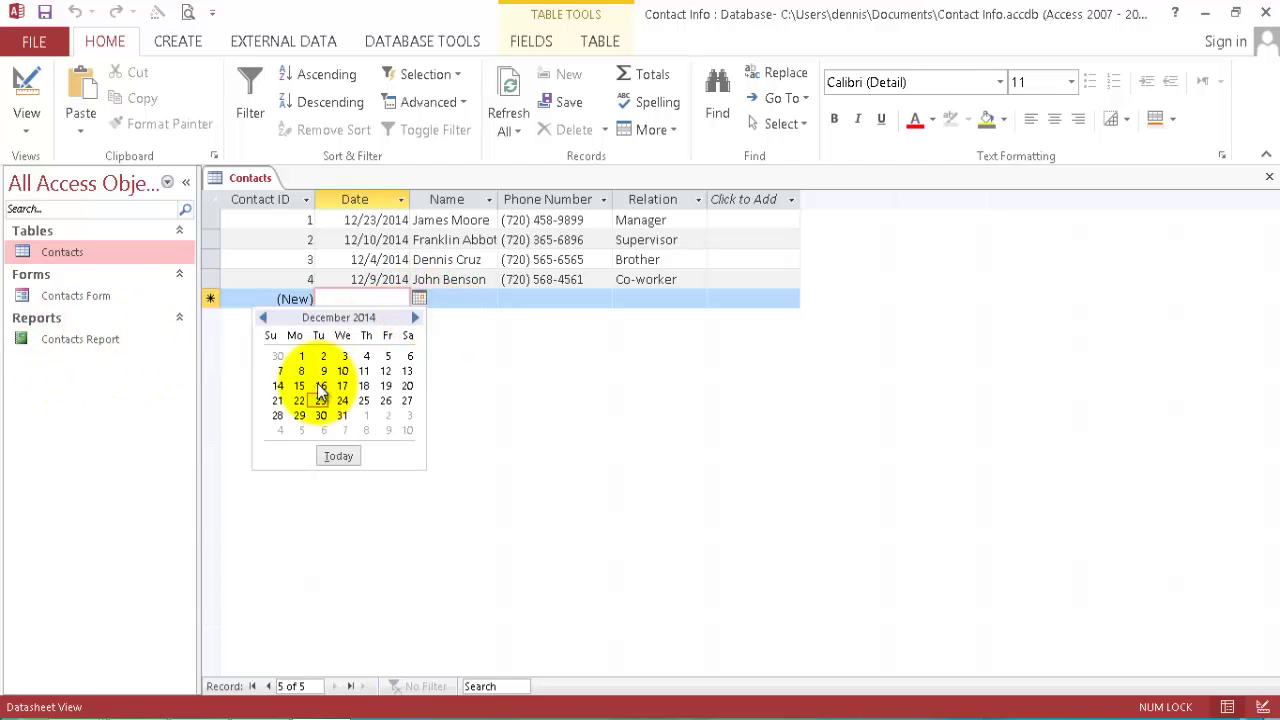
click(301, 356)
click(463, 303)
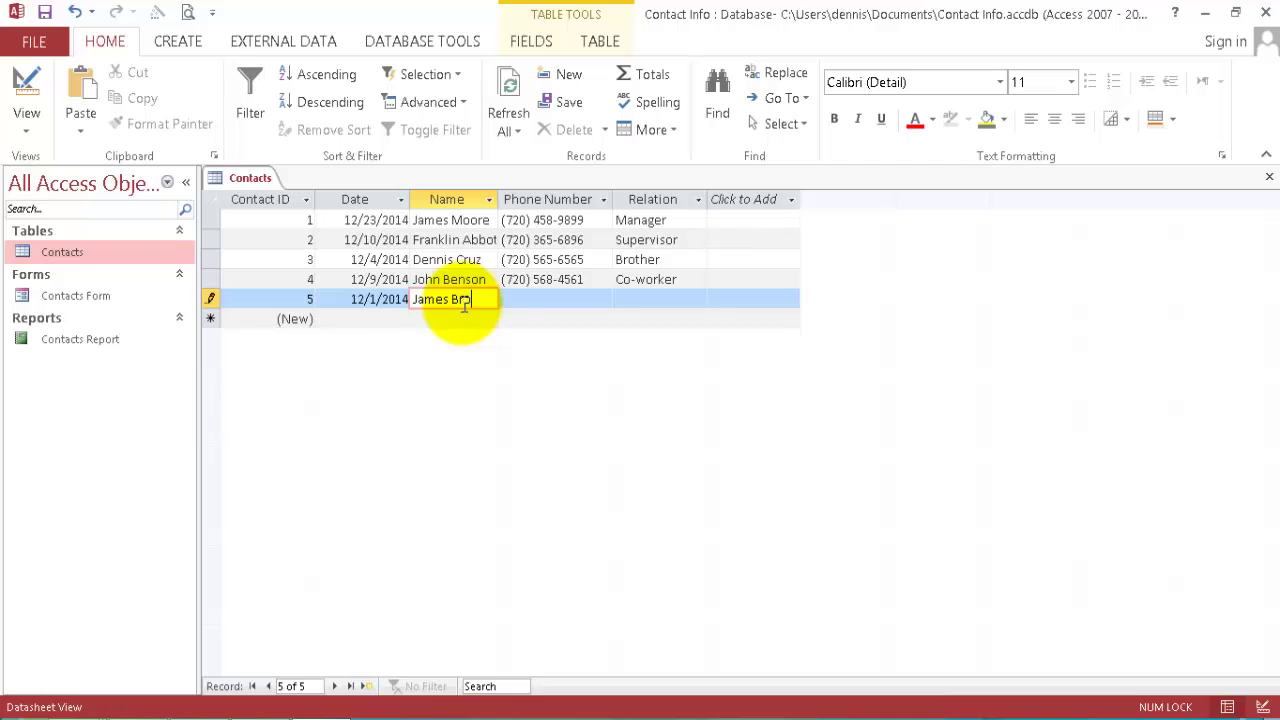
key(Tab)
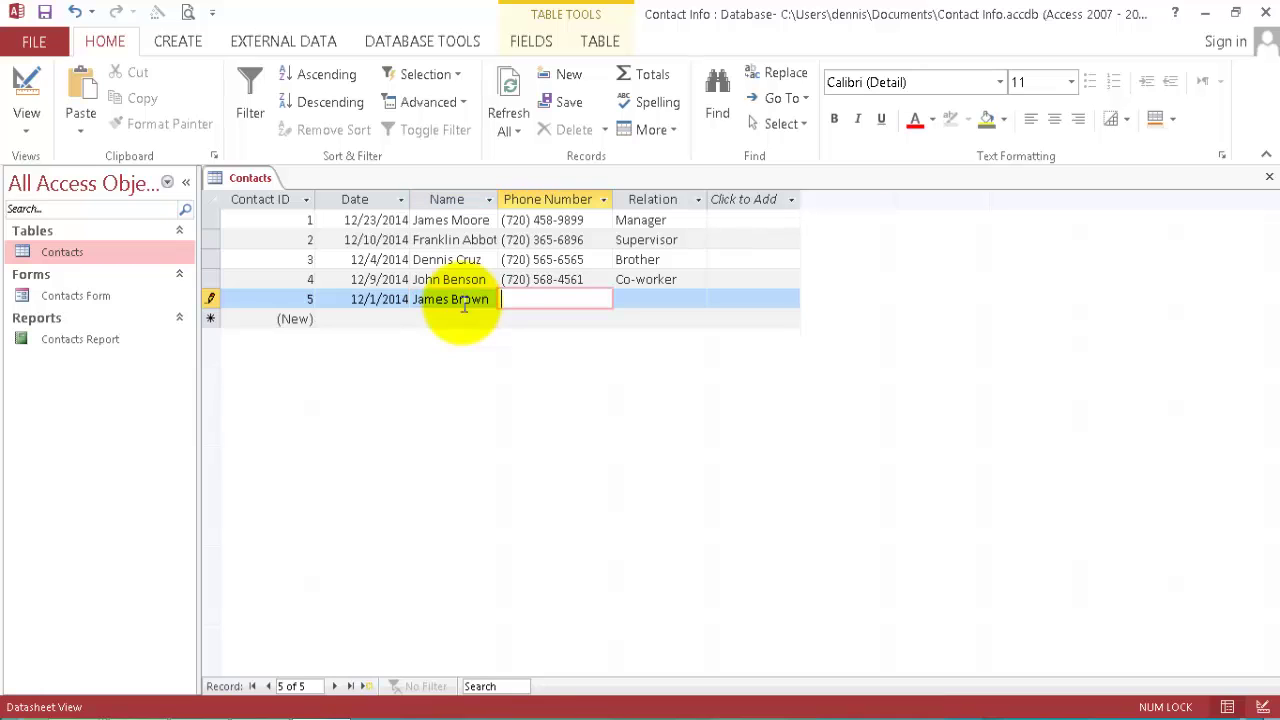
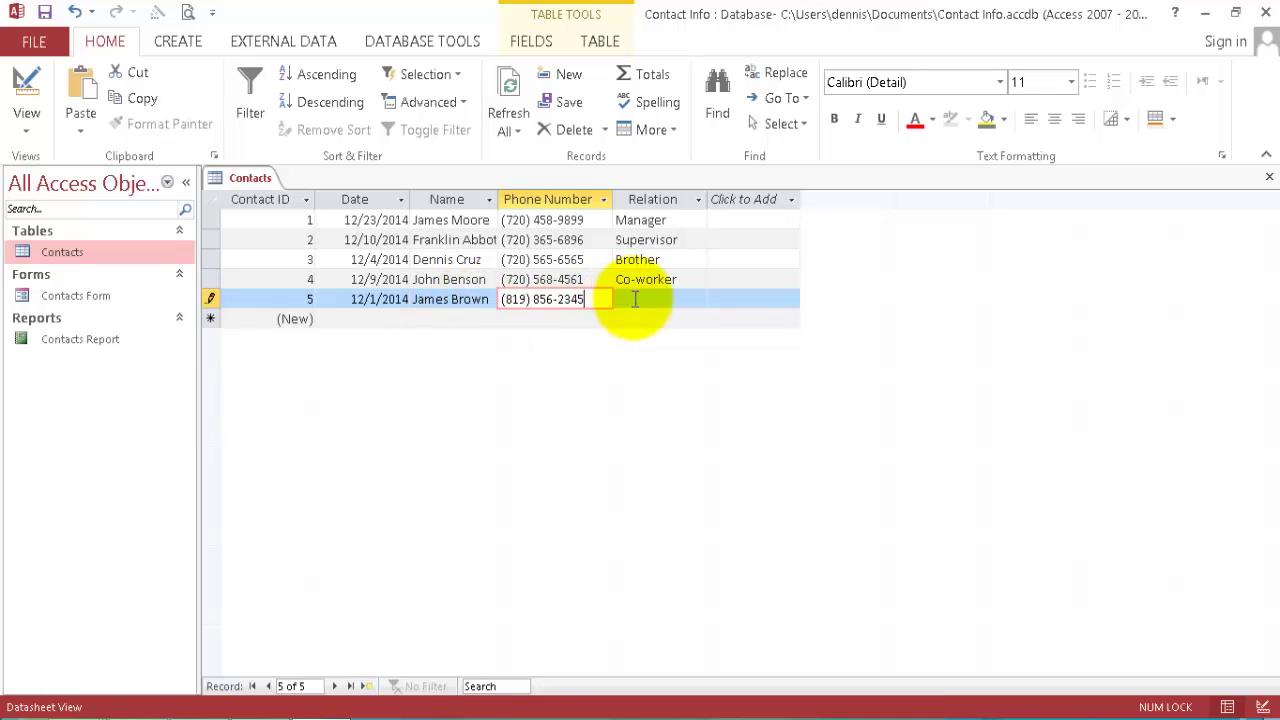
Enter the contact's phone number and Co-worker relation, save the record, and close the table.
click(633, 300)
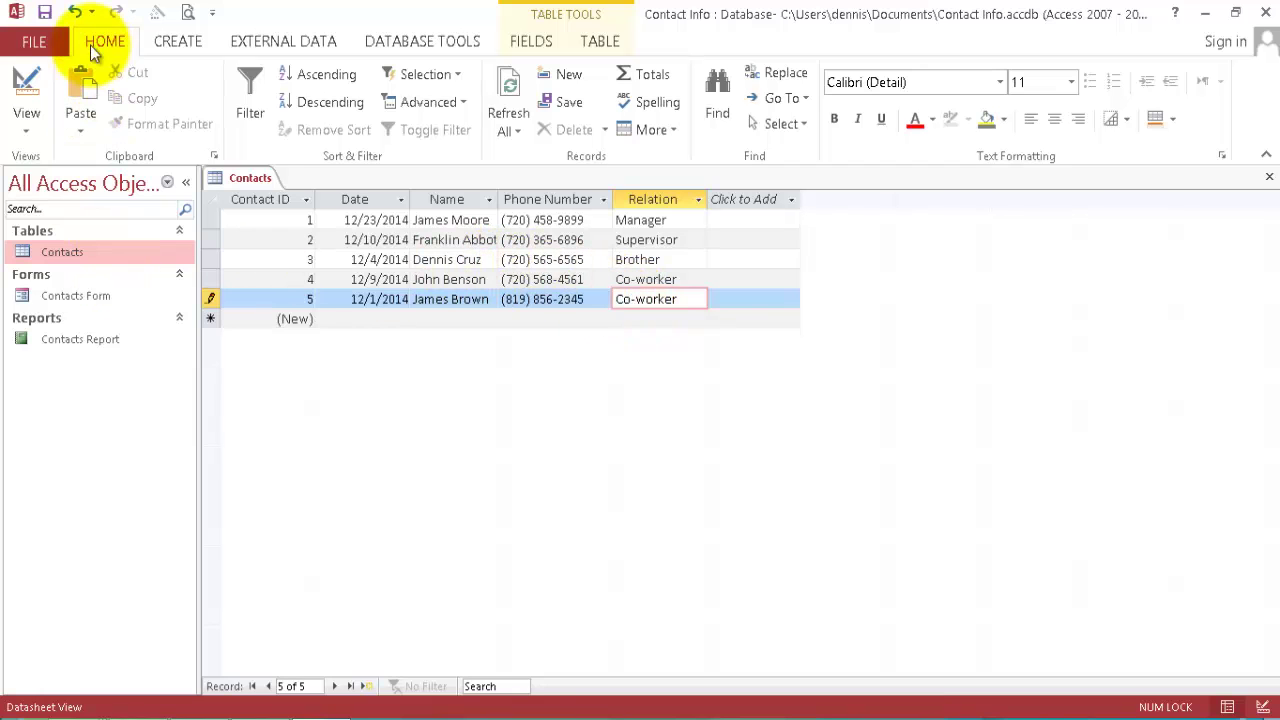
click(46, 12)
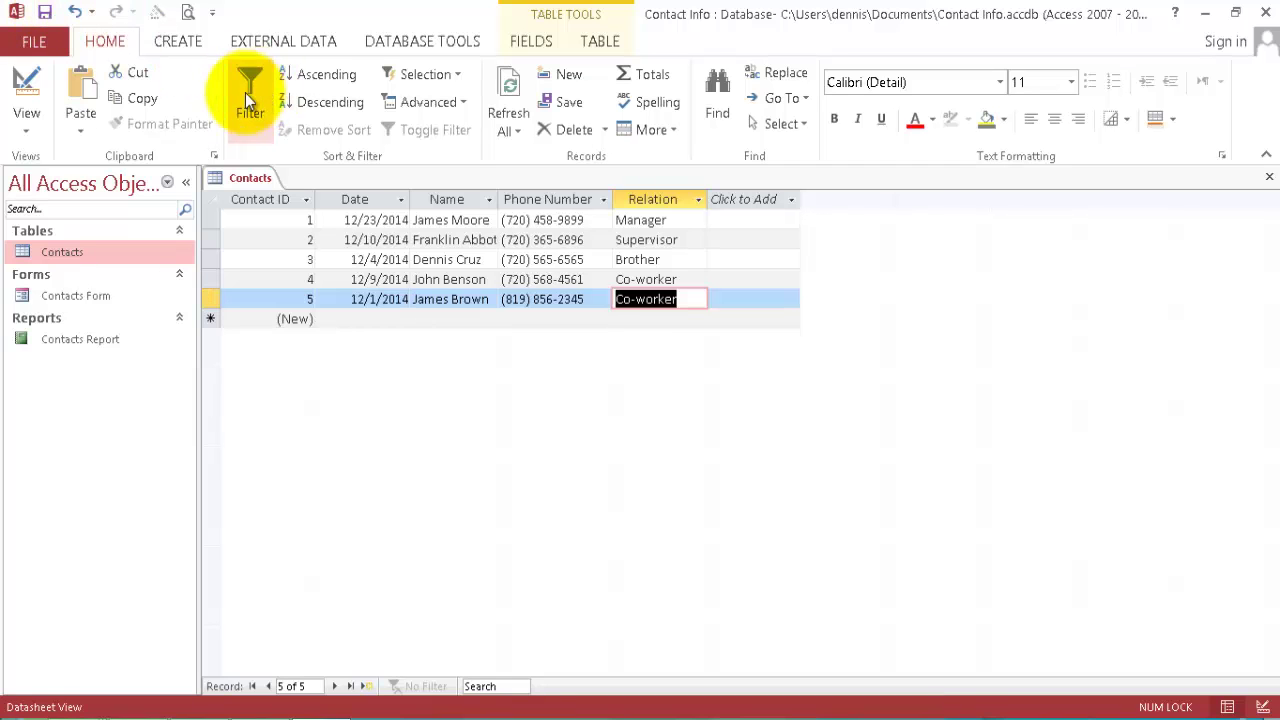
right_click(260, 179)
Close the Contacts table and reopen Contacts Report, now listing all five contacts.
click(298, 214)
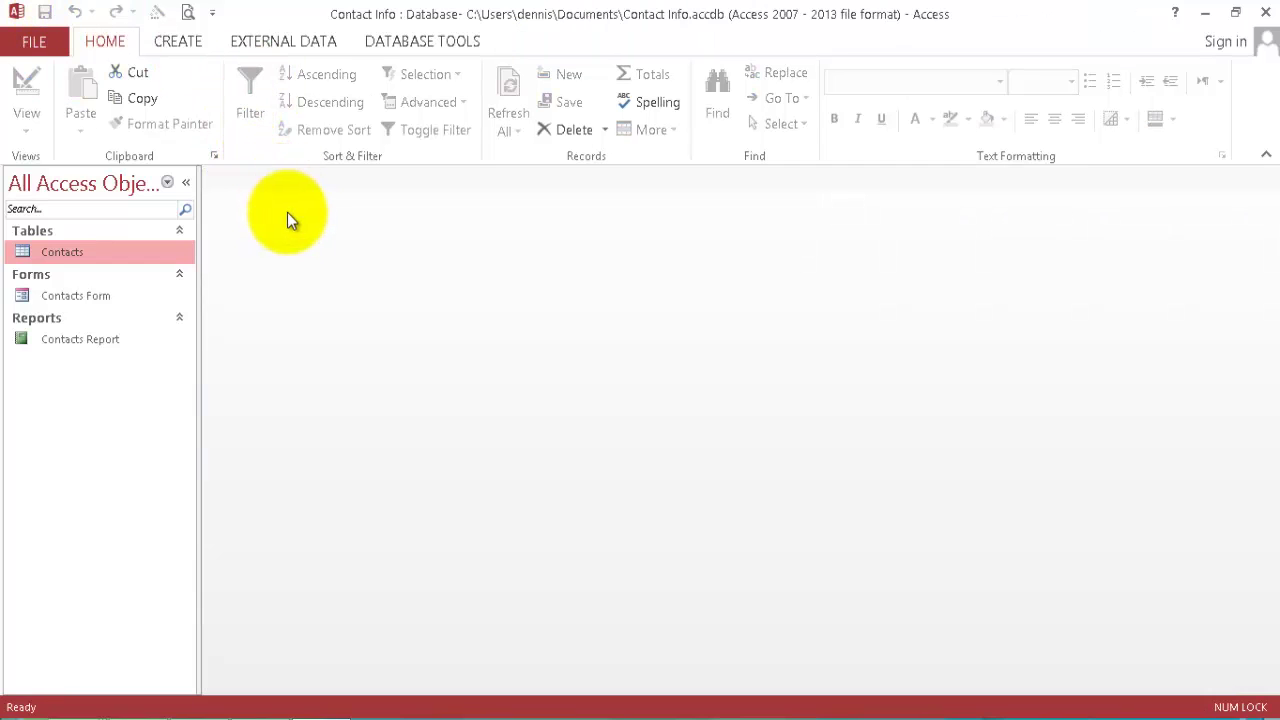
click(94, 339)
double_click(94, 339)
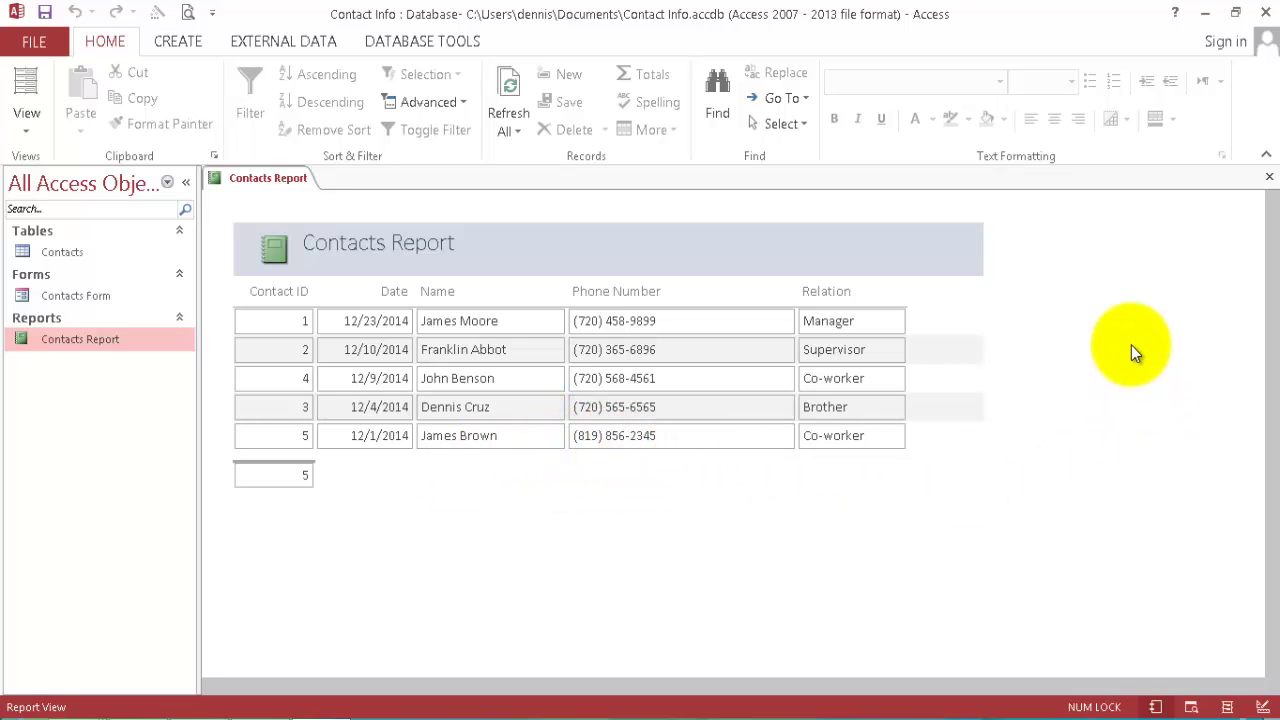
Open the Contacts table for comparison, then bring Contacts Report back to the front.
click(76, 252)
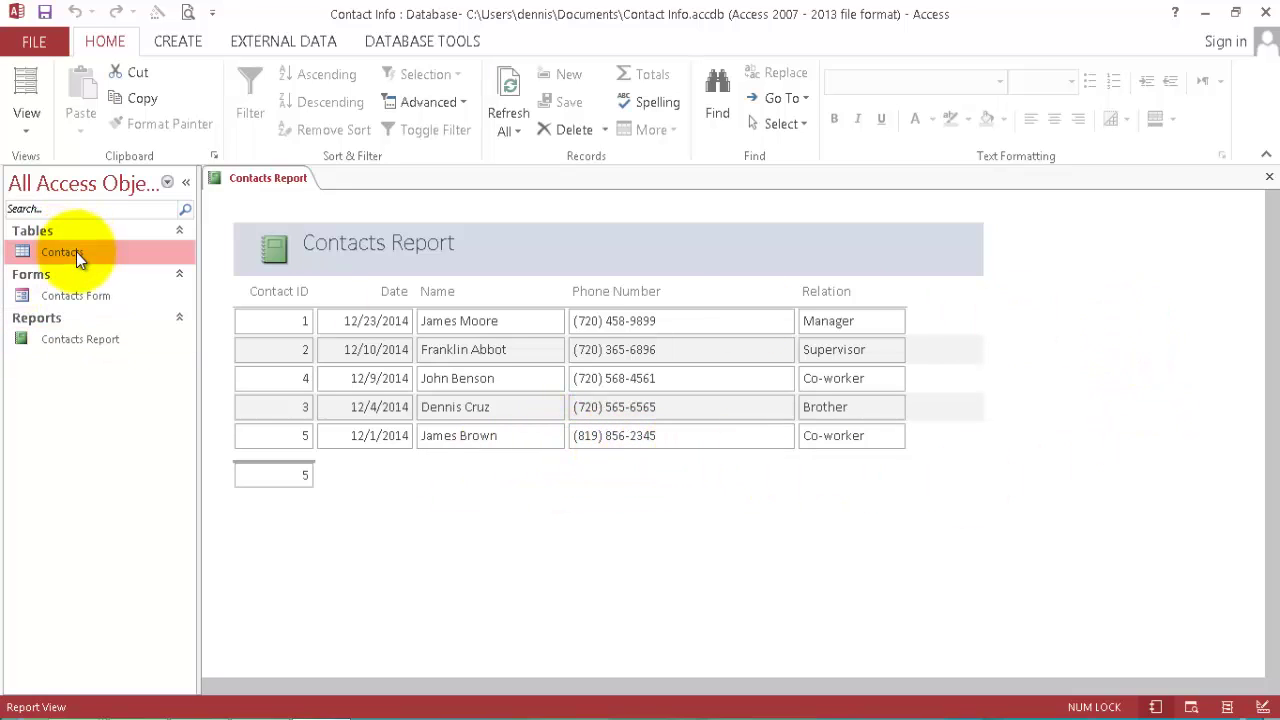
double_click(76, 252)
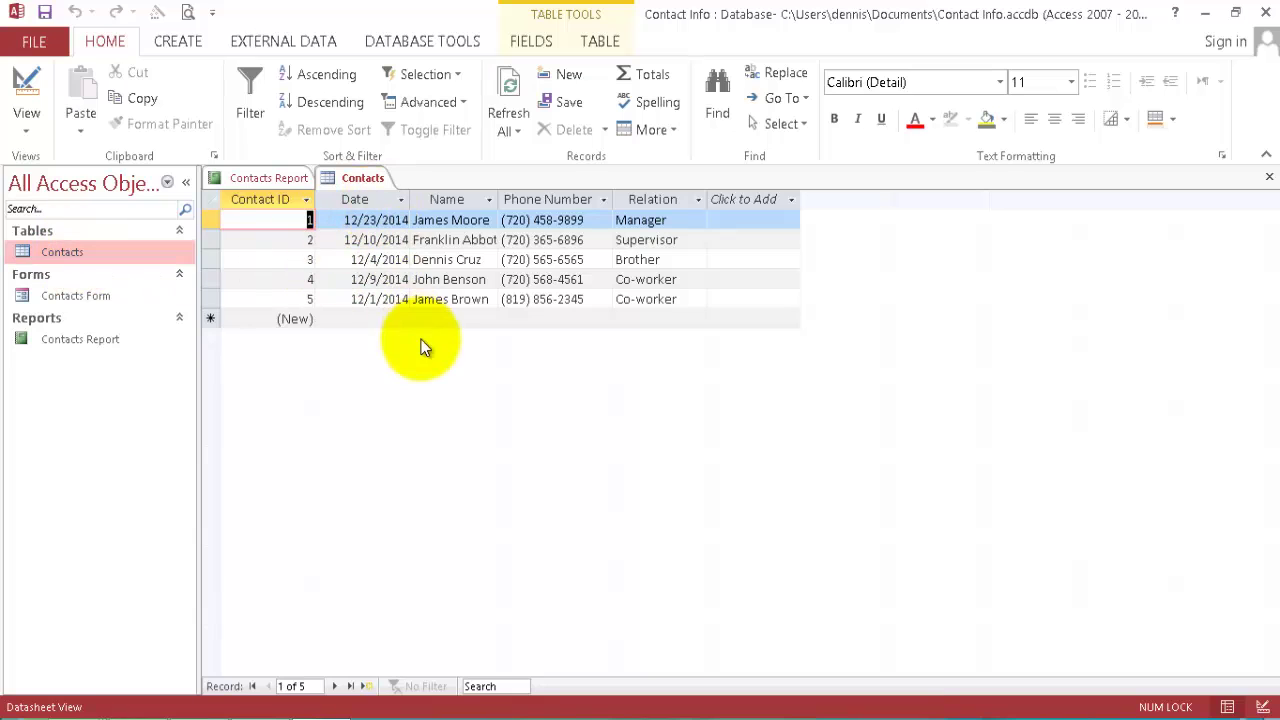
double_click(72, 340)
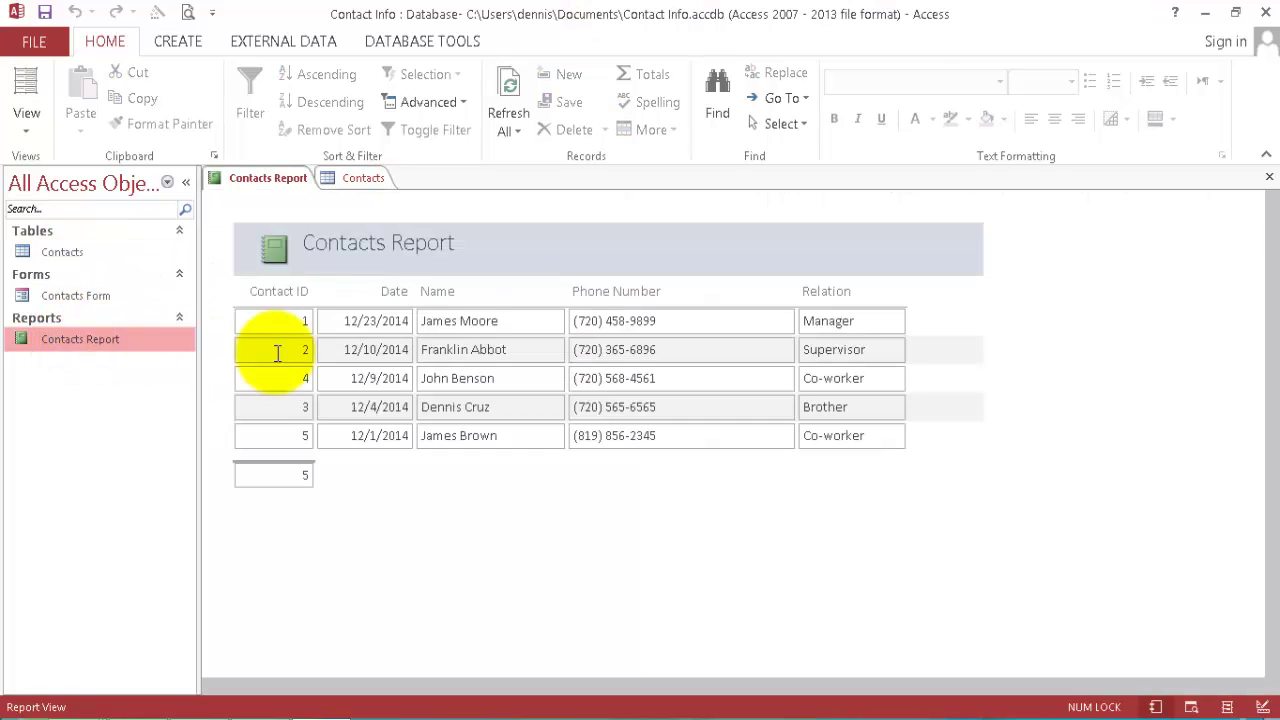